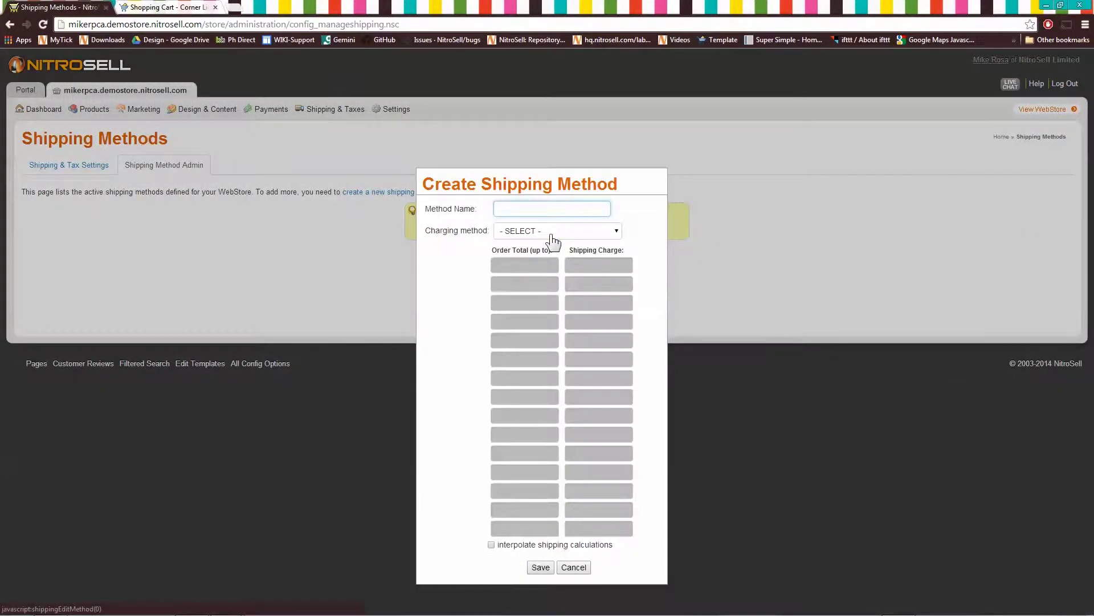
# Preview the shipping rule dialogs, then point out the FREE! charge for Free Over $100 - Priority at checkout
pyautogui.write('Na')
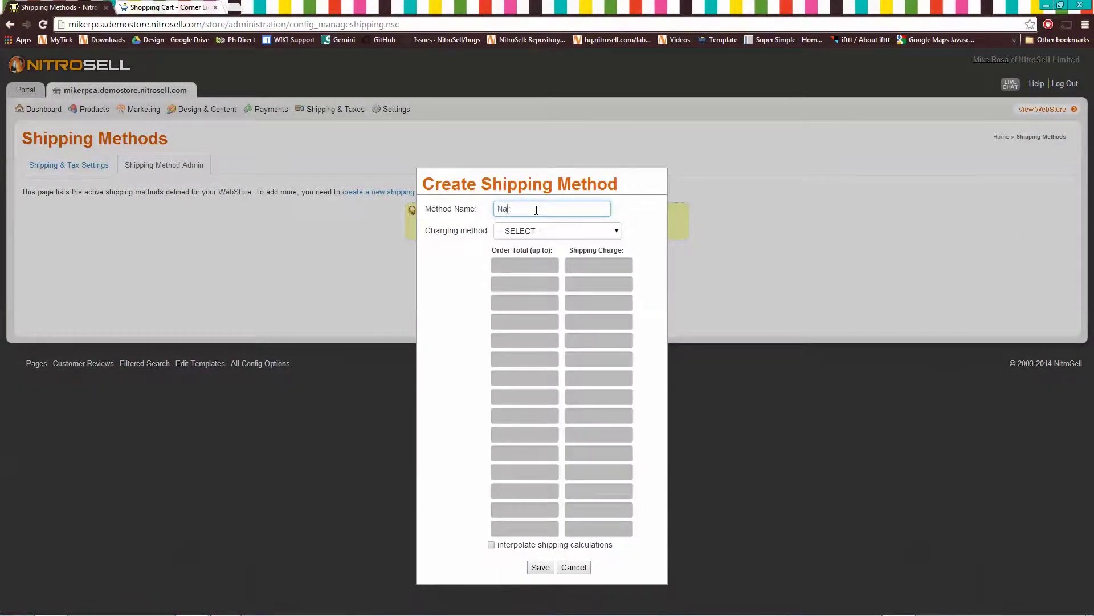
pyautogui.write('me')
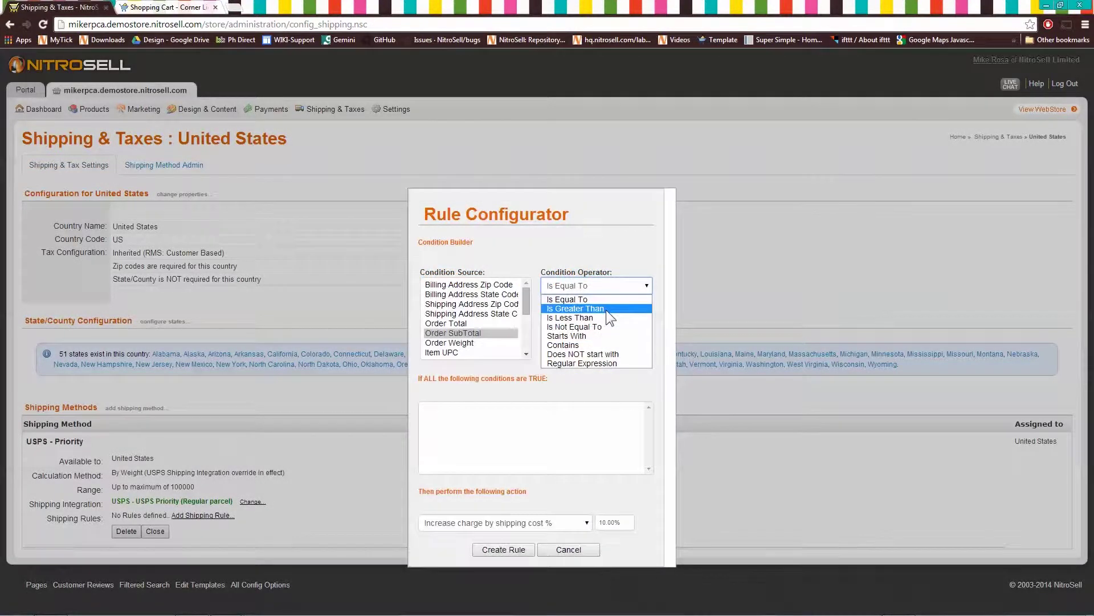
pyautogui.click(606, 310)
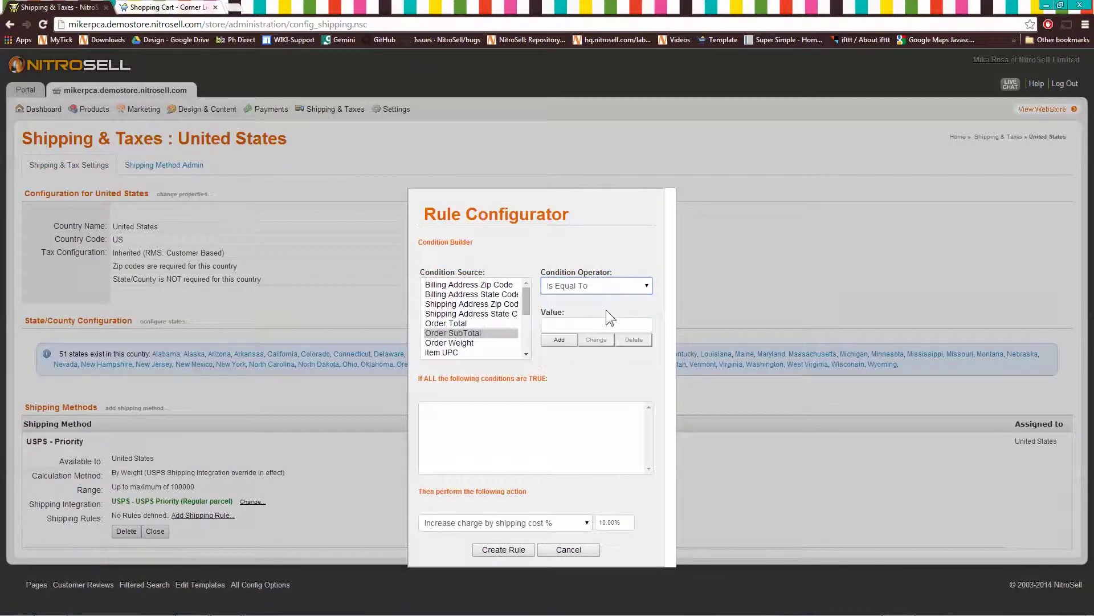
pyautogui.click(597, 324)
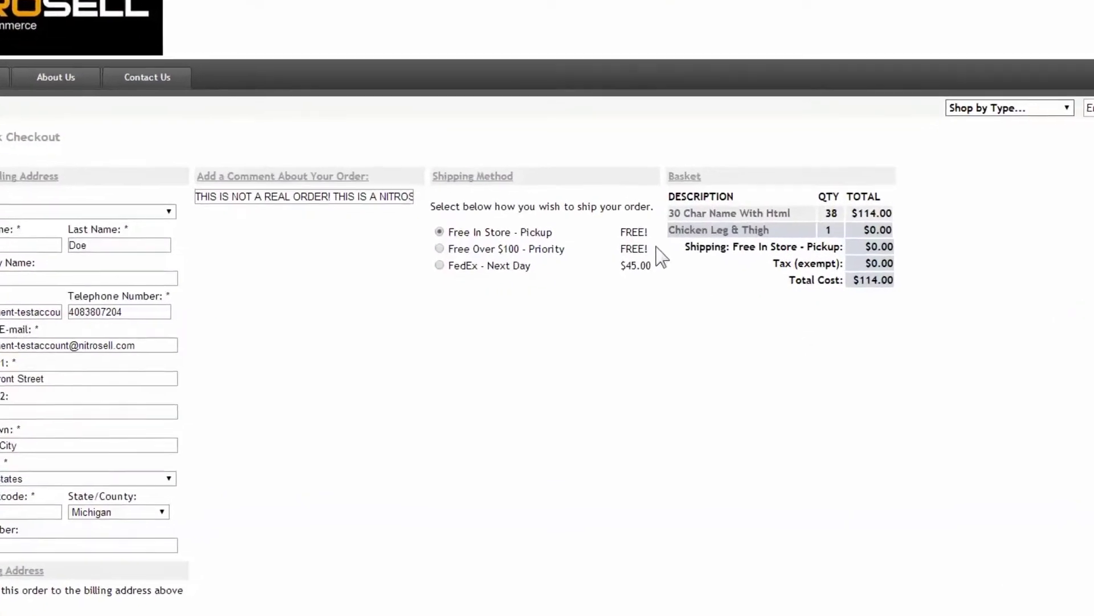
pyautogui.moveTo(661, 257); pyautogui.dragTo(590, 250)
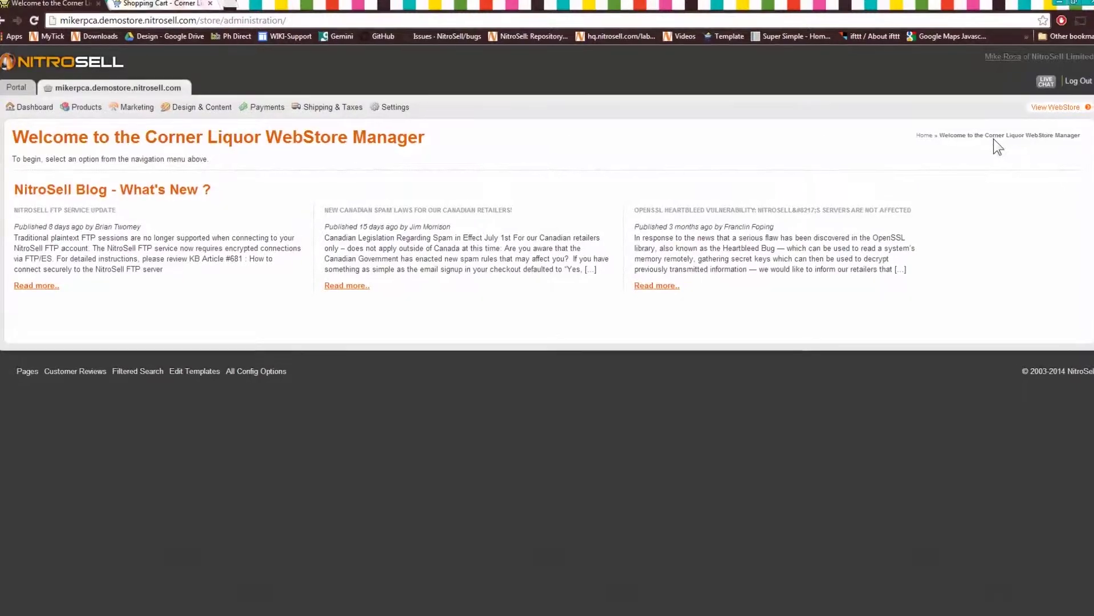
# In Shipping Method Admin, add USPS - Priority charged by weight, 0.00 up to 100000, and save
pyautogui.moveTo(376, 105)
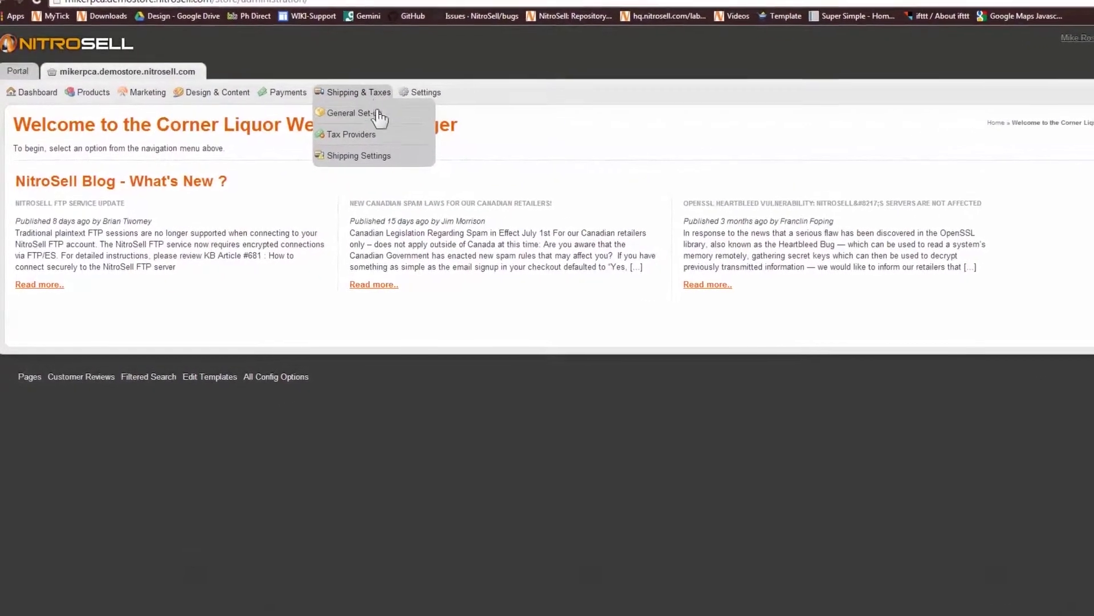
pyautogui.click(395, 106)
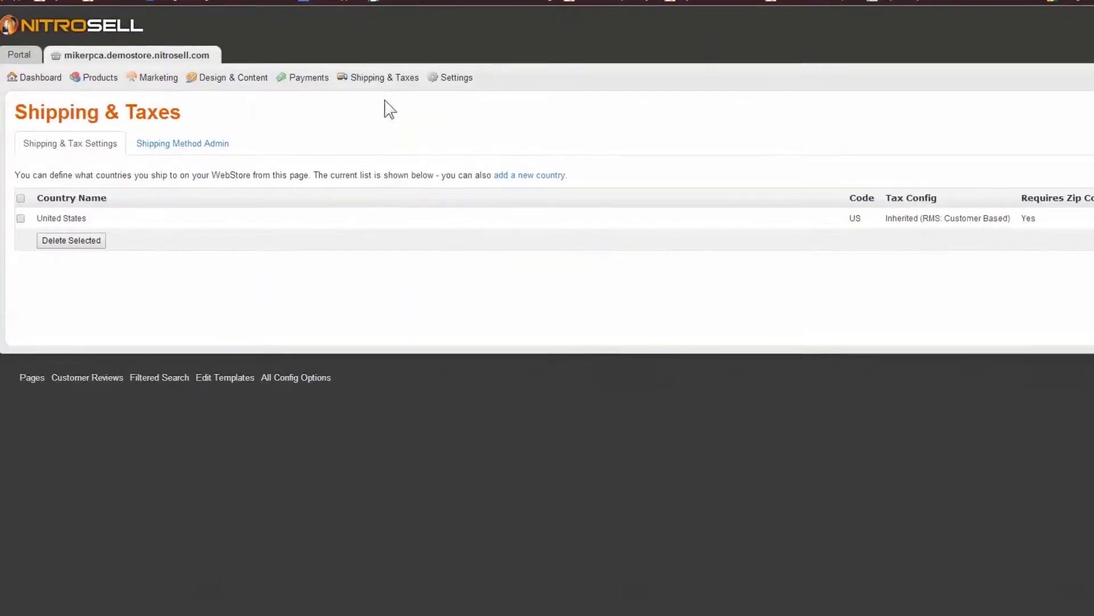
pyautogui.click(195, 135)
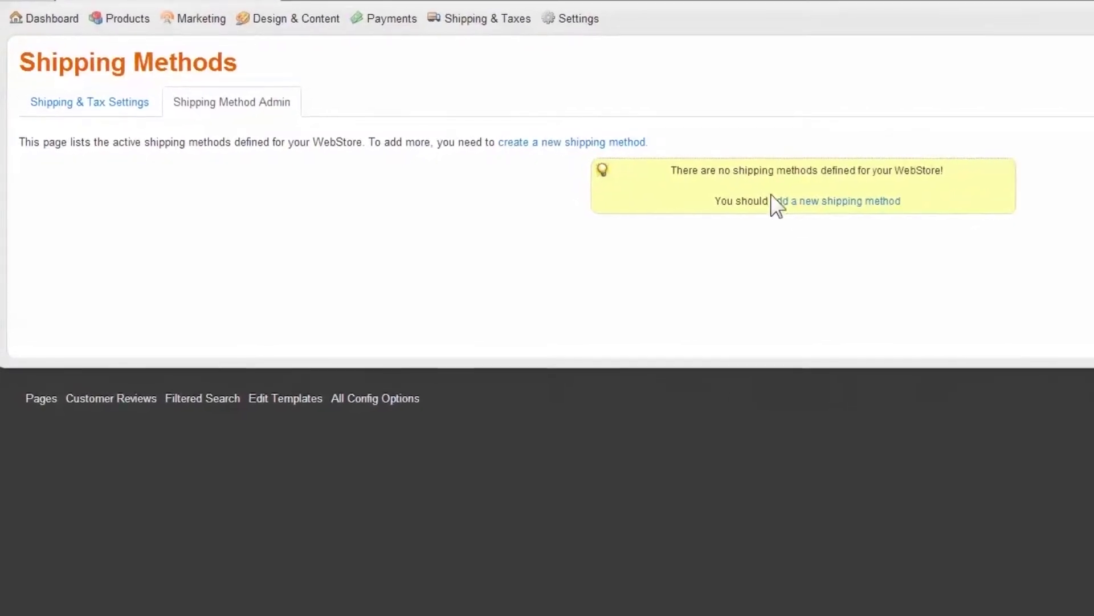
pyautogui.click(830, 200)
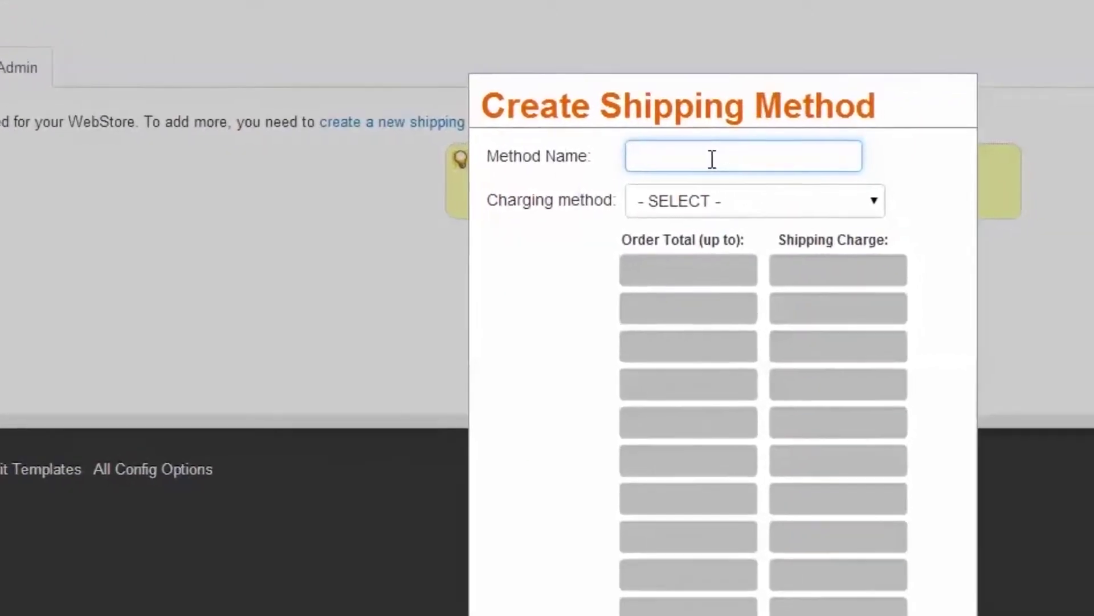
pyautogui.write('Name - Servic')
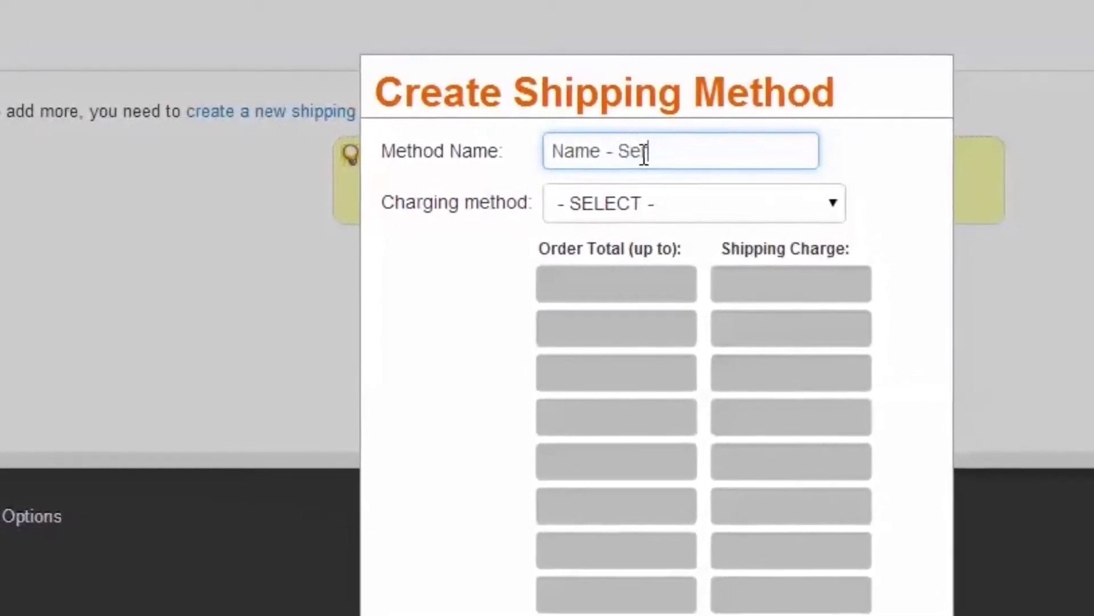
pyautogui.press('BackSpace')
pyautogui.press('BackSpace')
pyautogui.press('BackSpace')
pyautogui.press('BackSpace')
pyautogui.press('BackSpace')
pyautogui.press('BackSpace')
pyautogui.press('BackSpace')
pyautogui.press('BackSpace')
pyautogui.press('BackSpace')
pyautogui.press('BackSpace')
pyautogui.press('BackSpace')
pyautogui.press('BackSpace')
pyautogui.press('BackSpace')
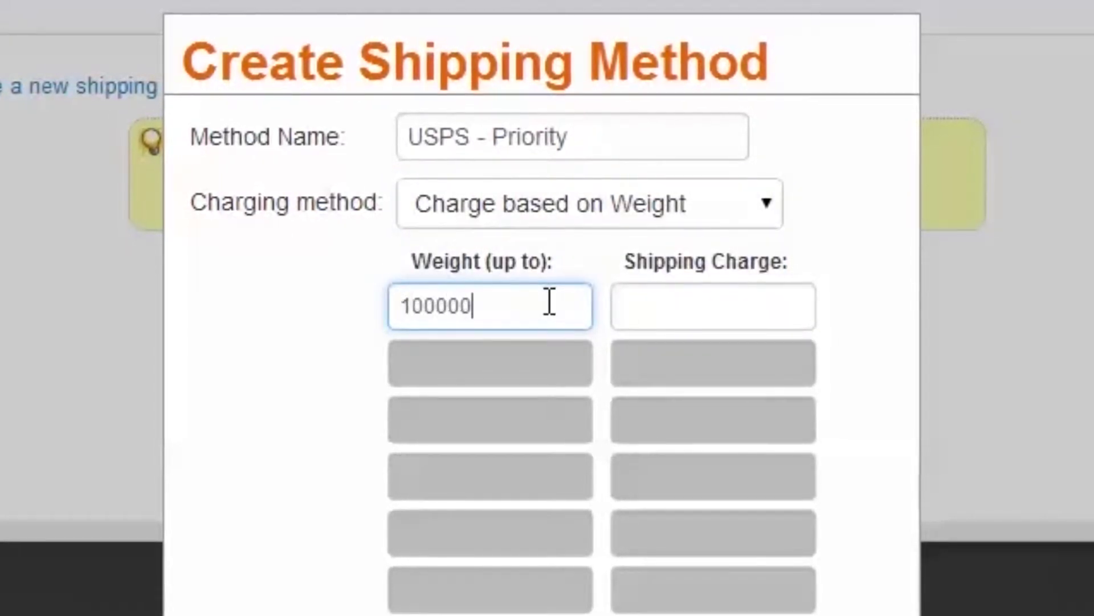
pyautogui.press('Tab')
pyautogui.write('0.')
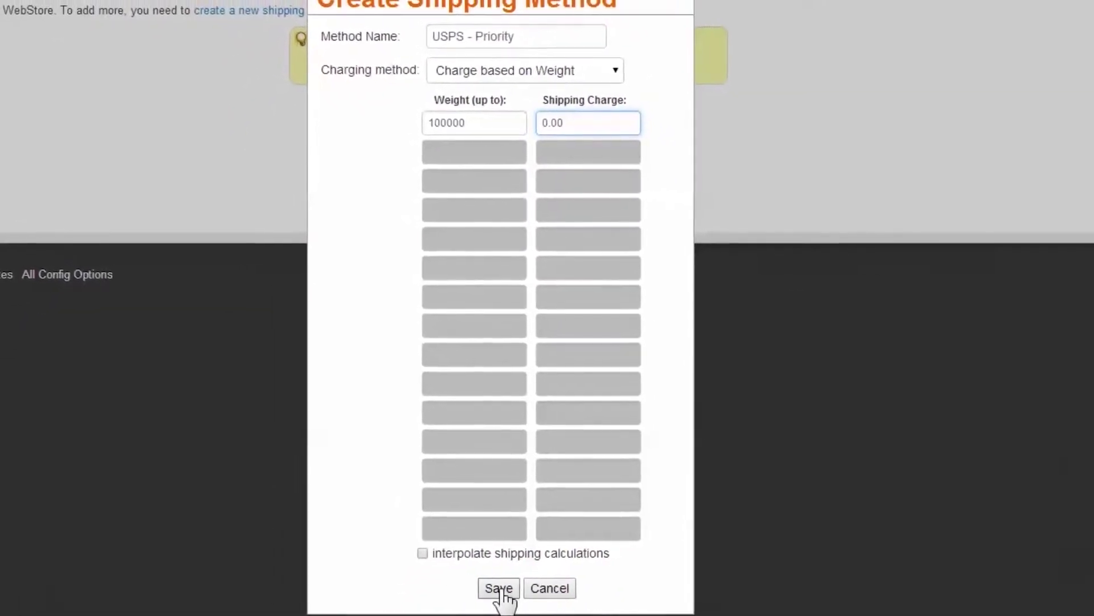
pyautogui.click(504, 590)
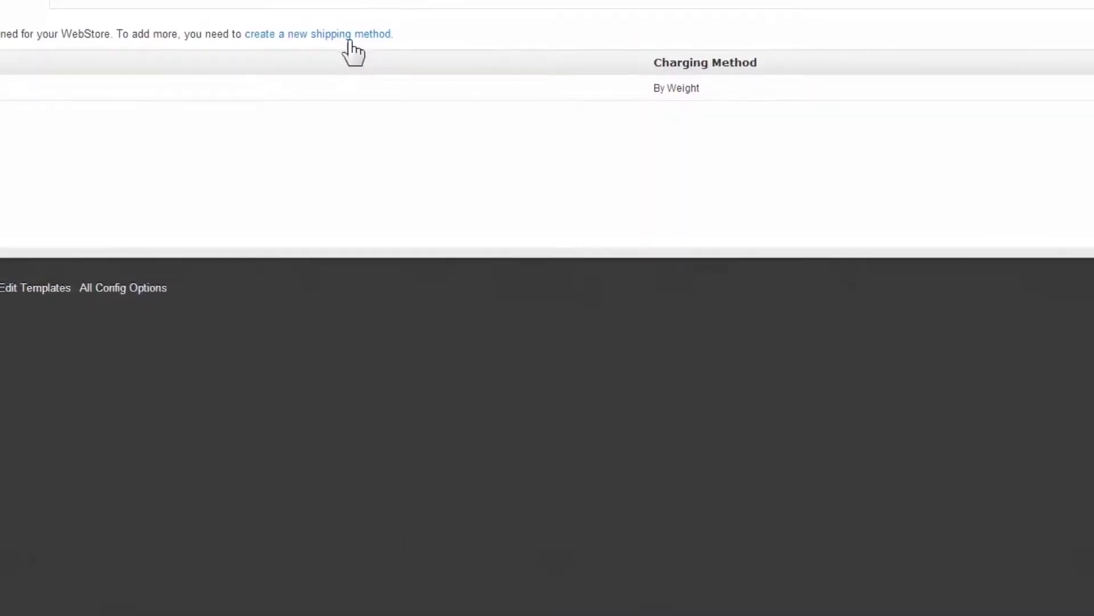
# Add and save FedEx - Next Day and Free In Store - Pickup, each by weight at 0.00 up to 10000
pyautogui.click(356, 43)
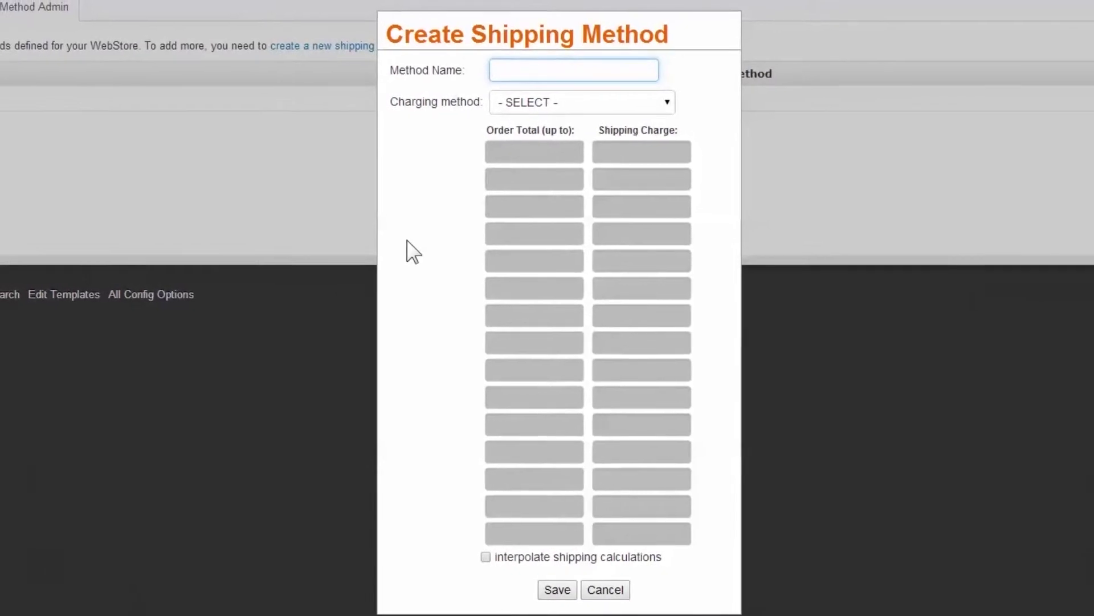
pyautogui.write('FedEx - Ne')
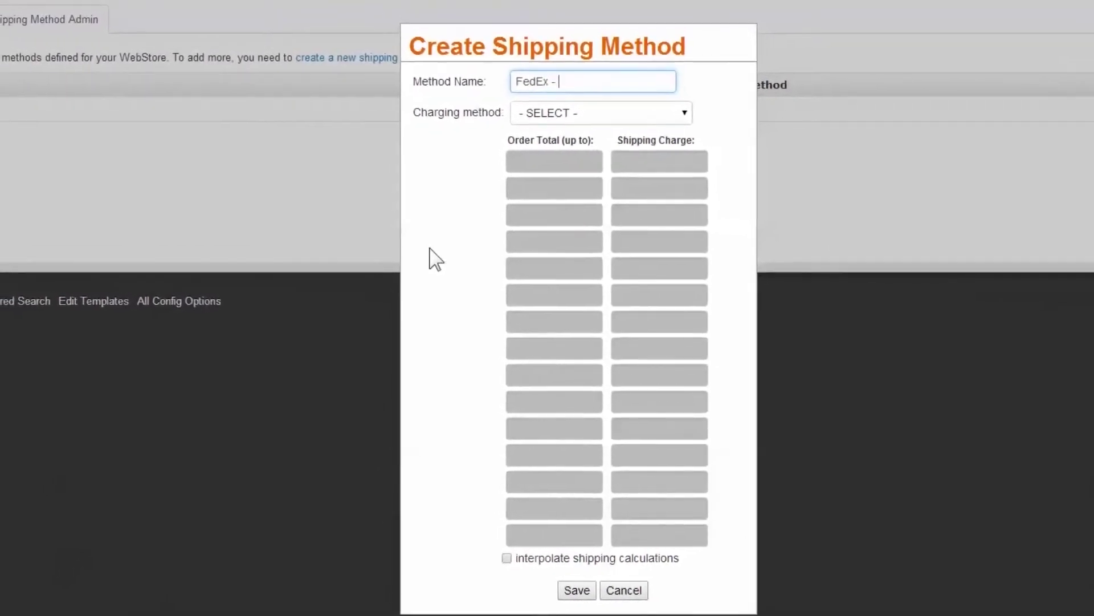
pyautogui.write('xt Day')
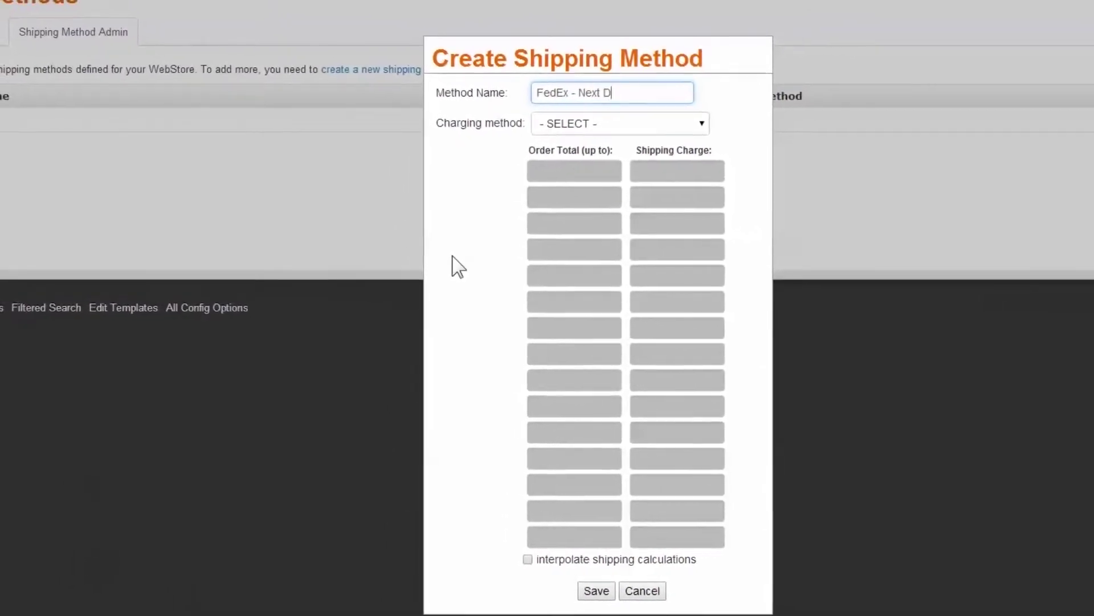
pyautogui.click(624, 127)
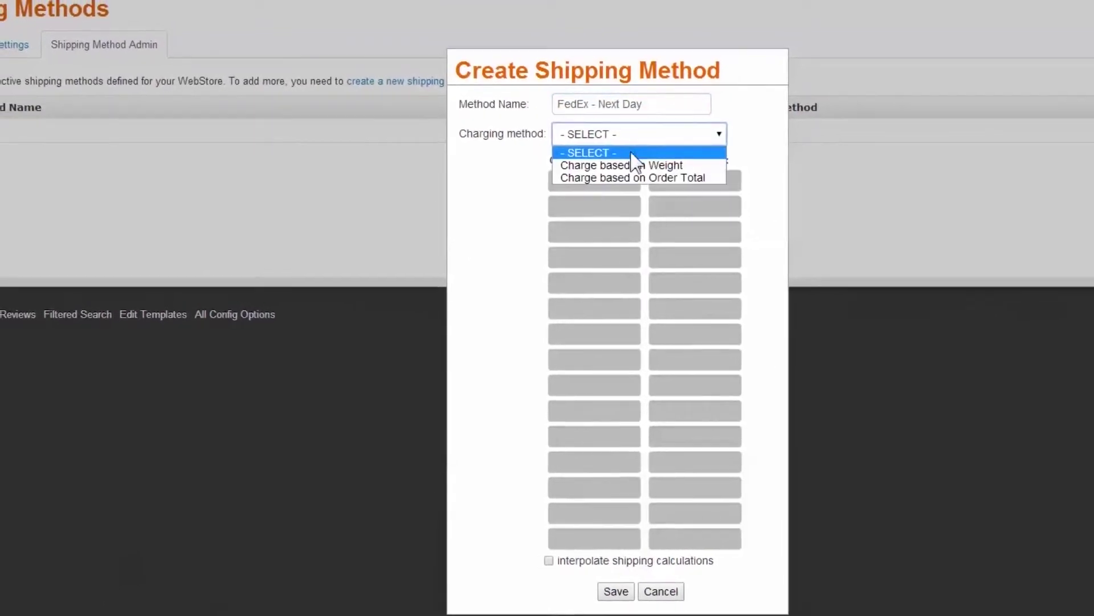
pyautogui.click(626, 155)
pyautogui.click(634, 183)
pyautogui.write('10000')
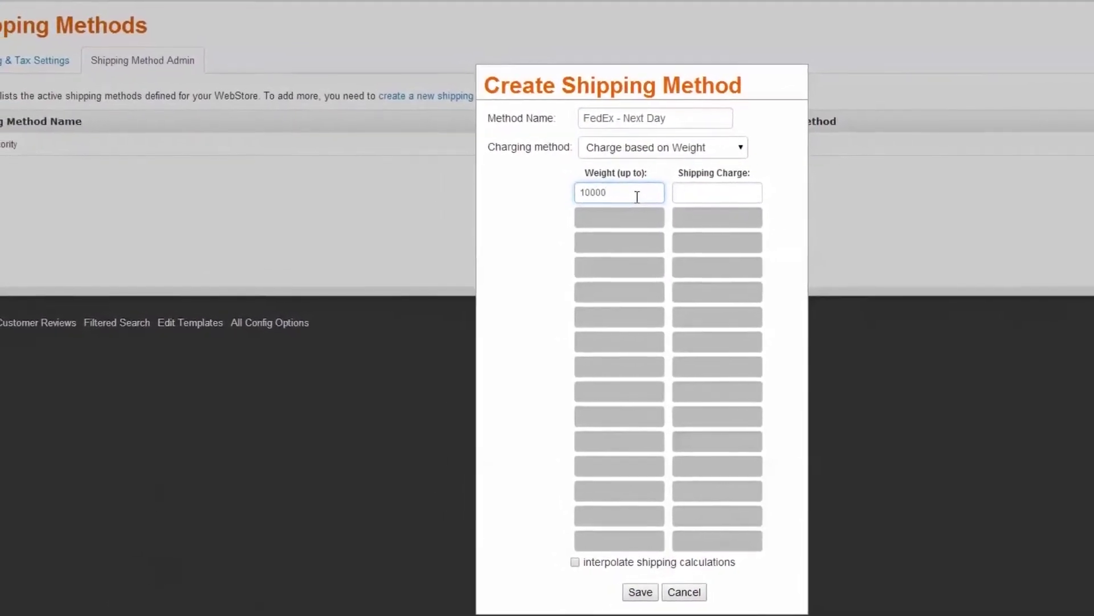
pyautogui.press('Tab')
pyautogui.write('0.00')
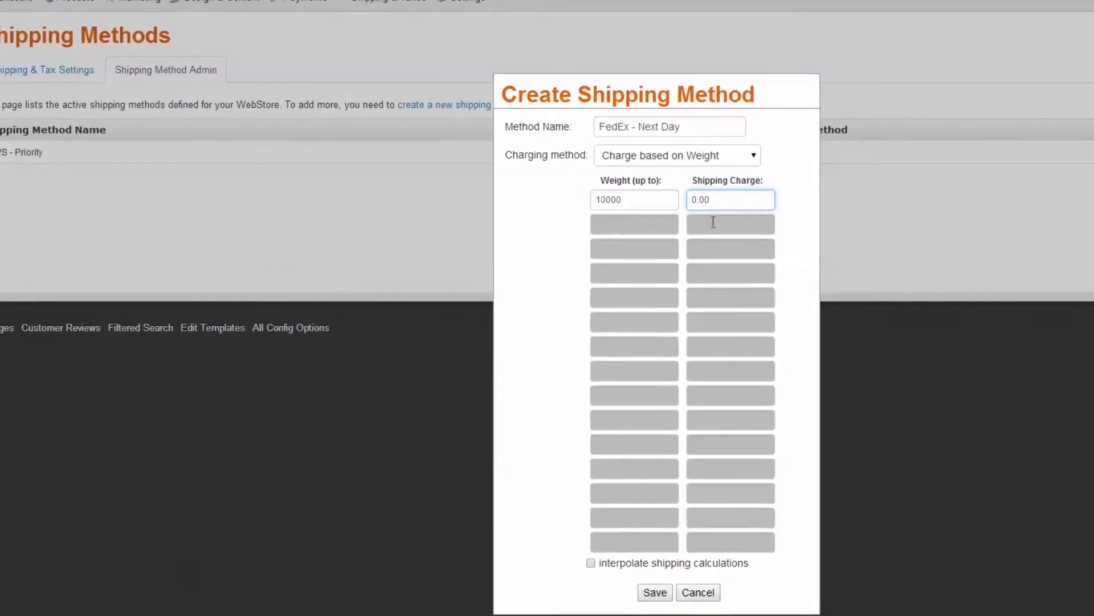
pyautogui.click(662, 592)
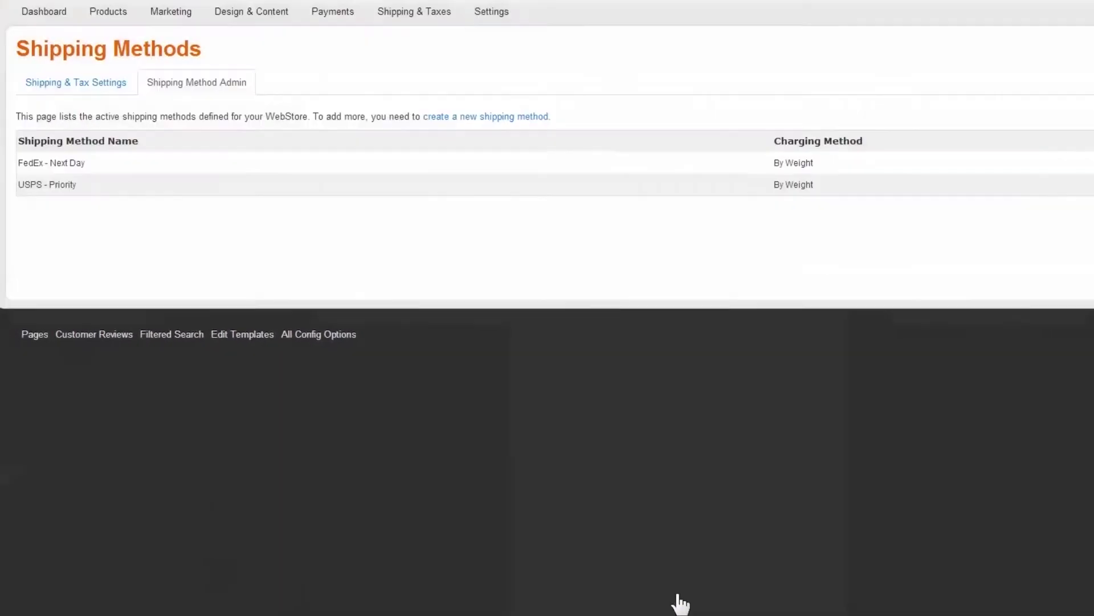
pyautogui.click(512, 120)
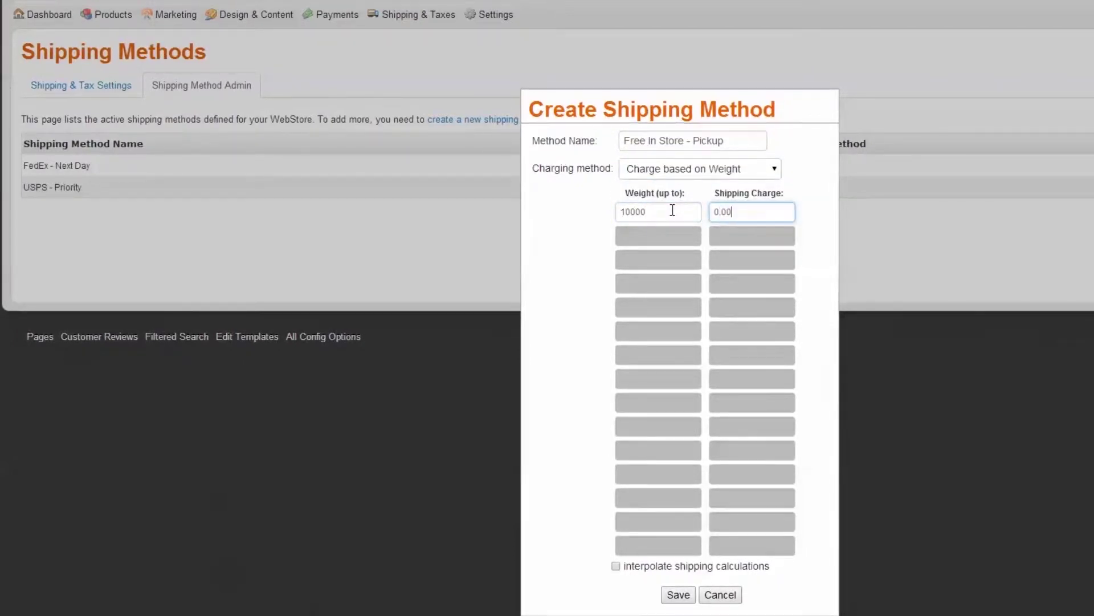
pyautogui.click(676, 596)
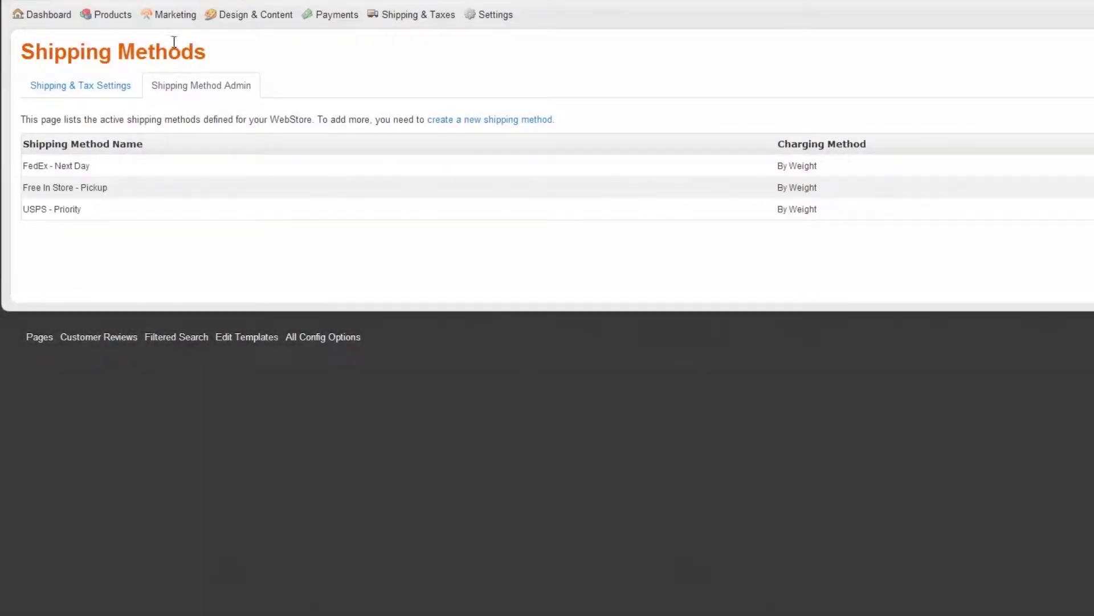
# Open the United States settings and point out its 59-state list, including Northern Mariana Islands
pyautogui.click(98, 102)
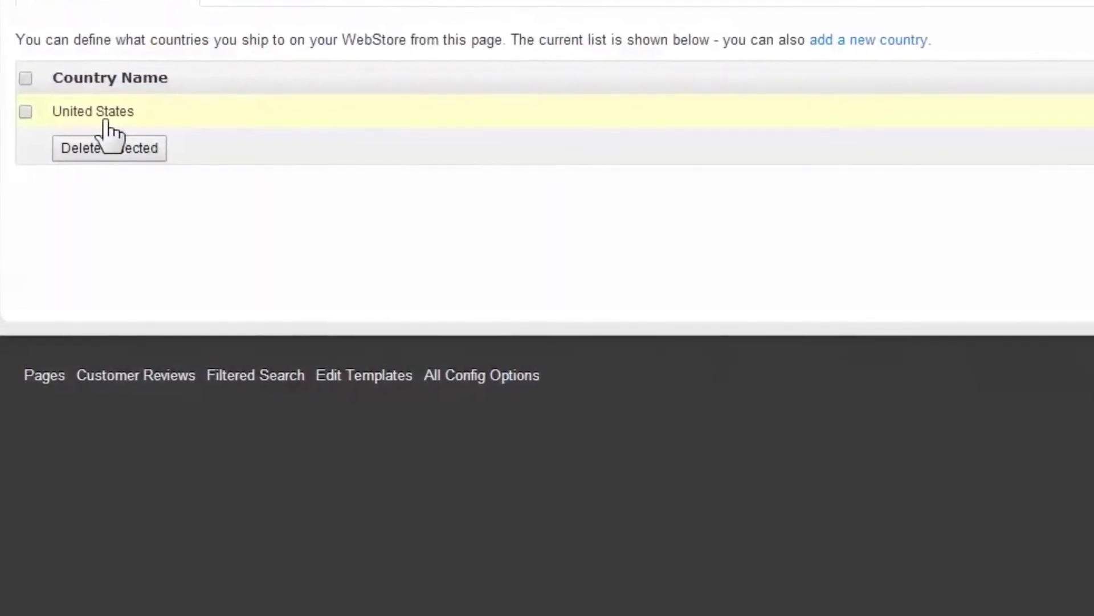
pyautogui.click(106, 114)
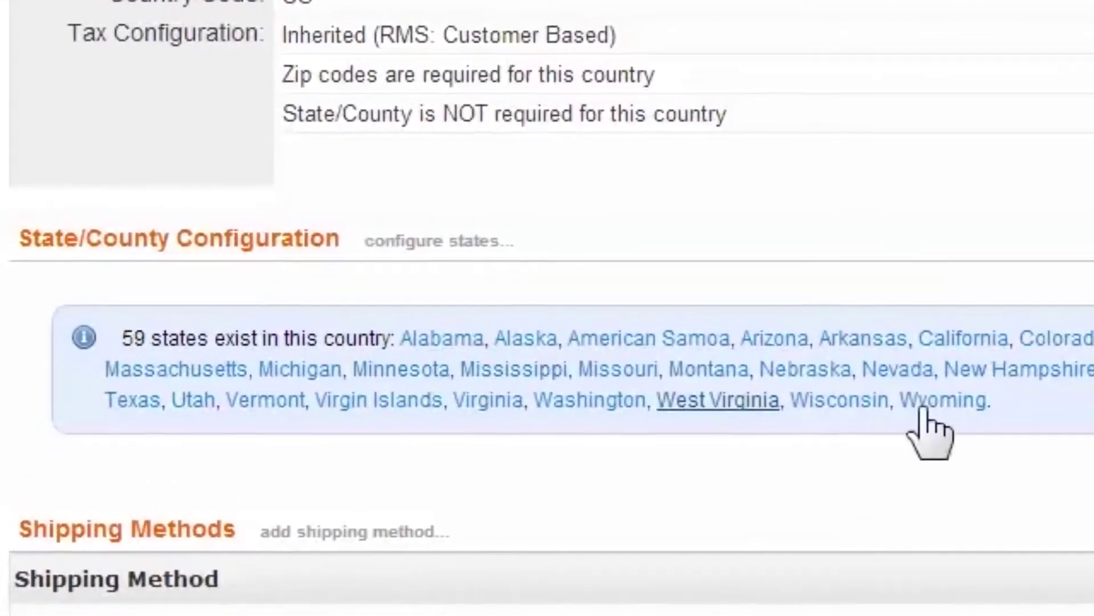
pyautogui.moveTo(993, 401); pyautogui.dragTo(364, 336)
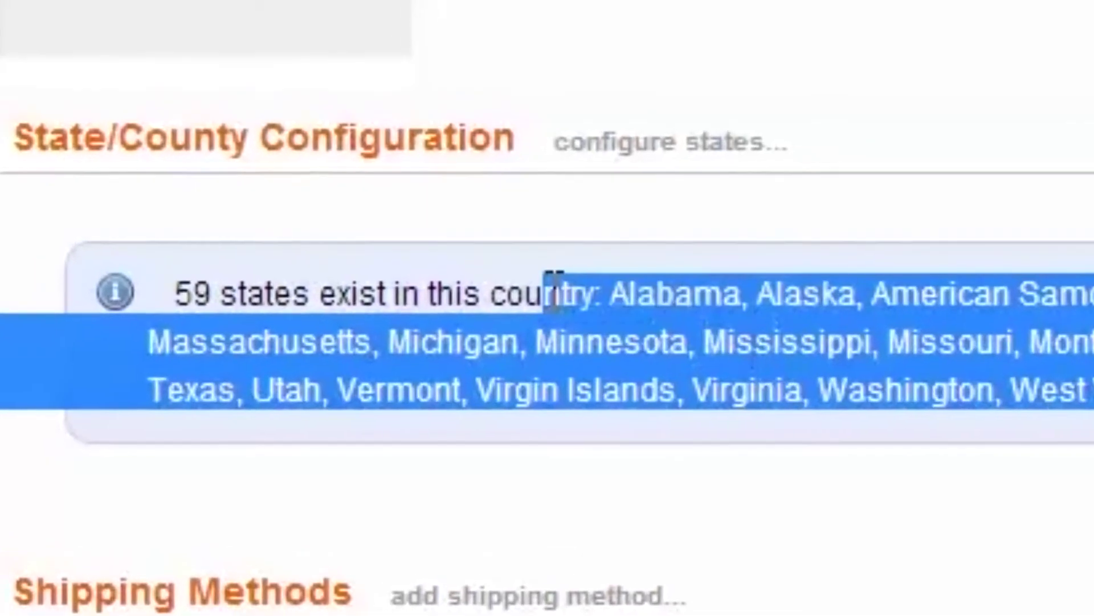
pyautogui.moveTo(552, 292); pyautogui.dragTo(174, 293)
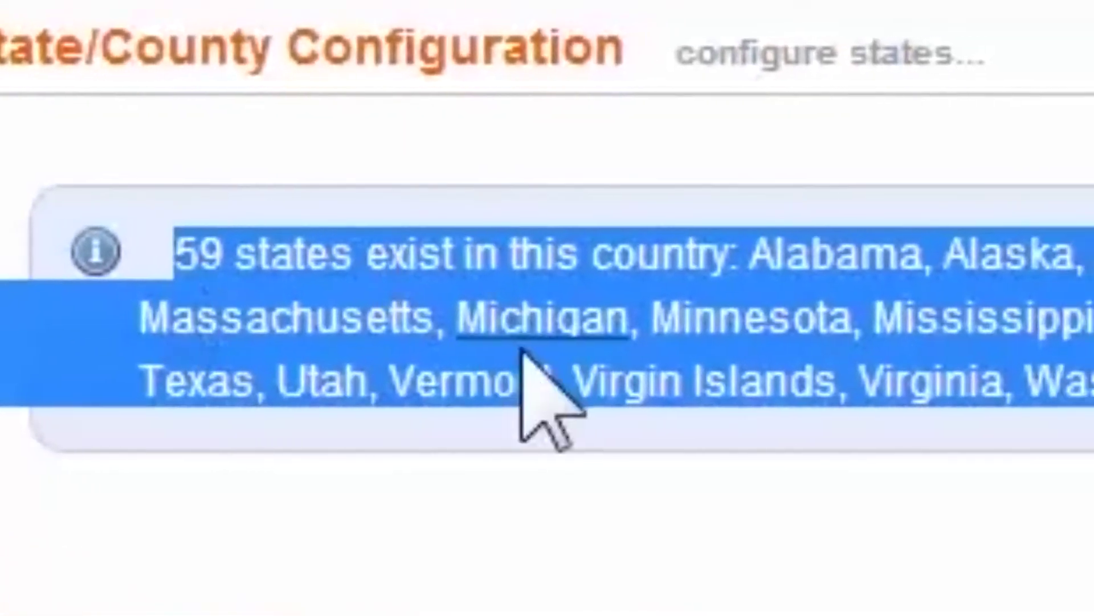
pyautogui.click(445, 477)
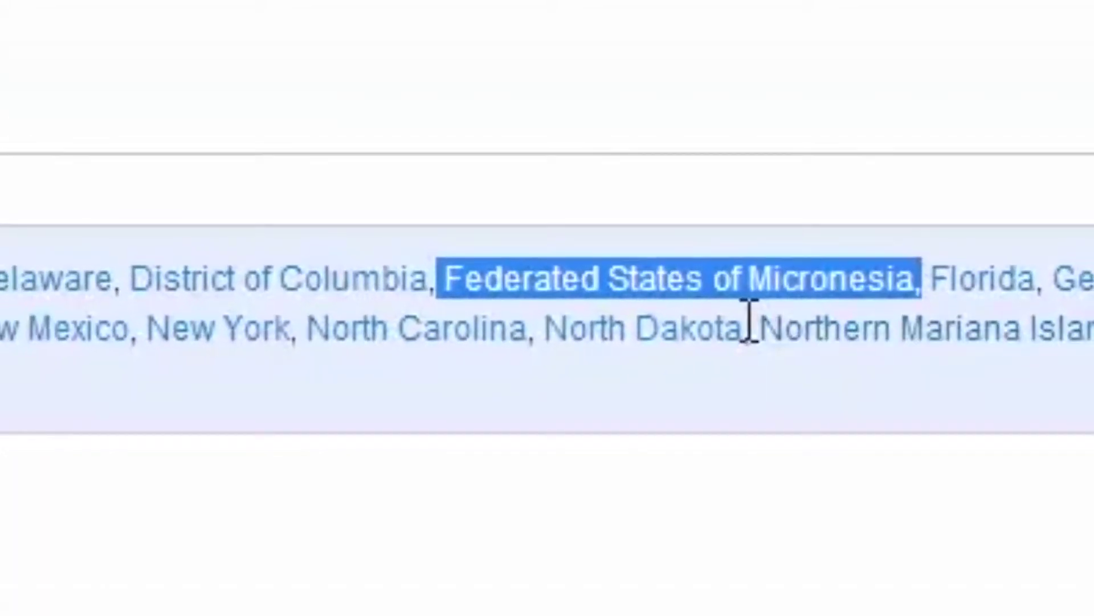
pyautogui.moveTo(741, 321); pyautogui.dragTo(801, 322)
pyautogui.moveTo(928, 341); pyautogui.dragTo(1093, 332)
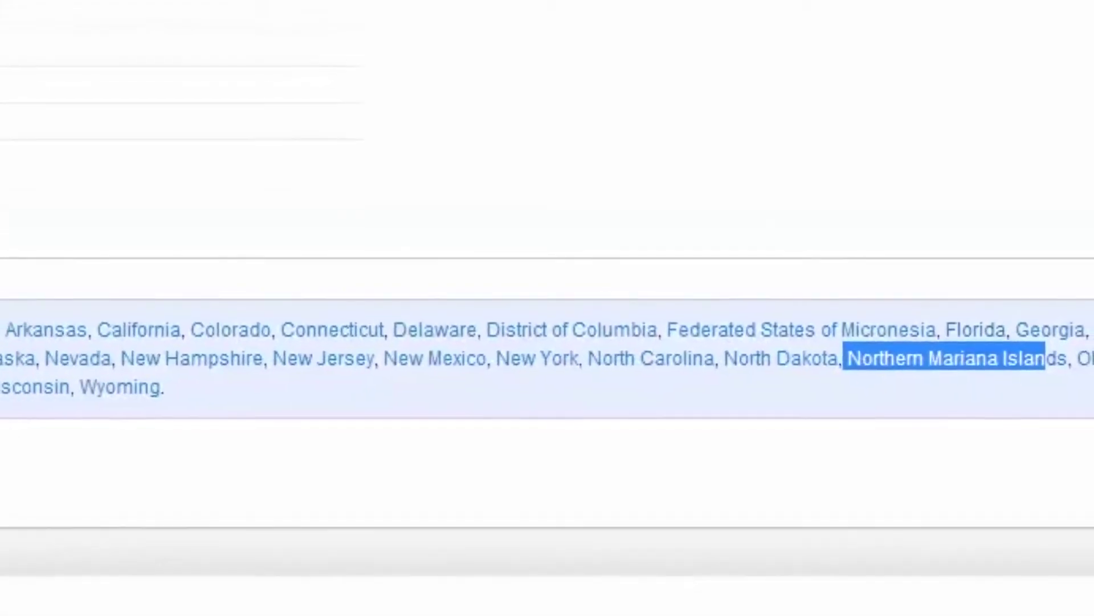
pyautogui.click(977, 406)
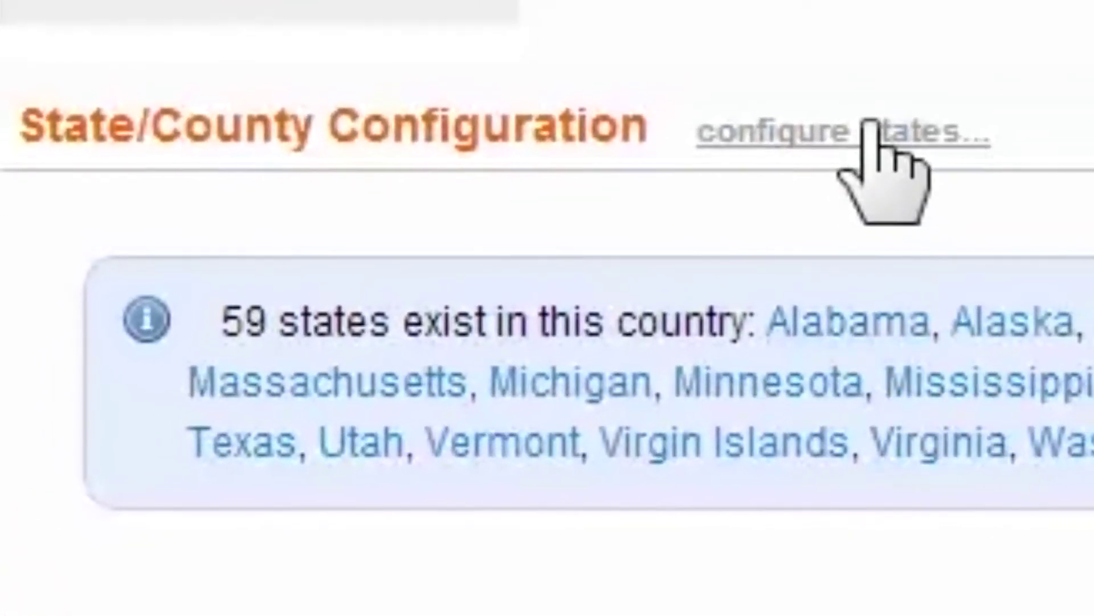
# Tick American Samoa, Micronesia, Guam, Marshall Islands, Palau, Puerto Rico and Virgin Islands in the state list
pyautogui.click(852, 134)
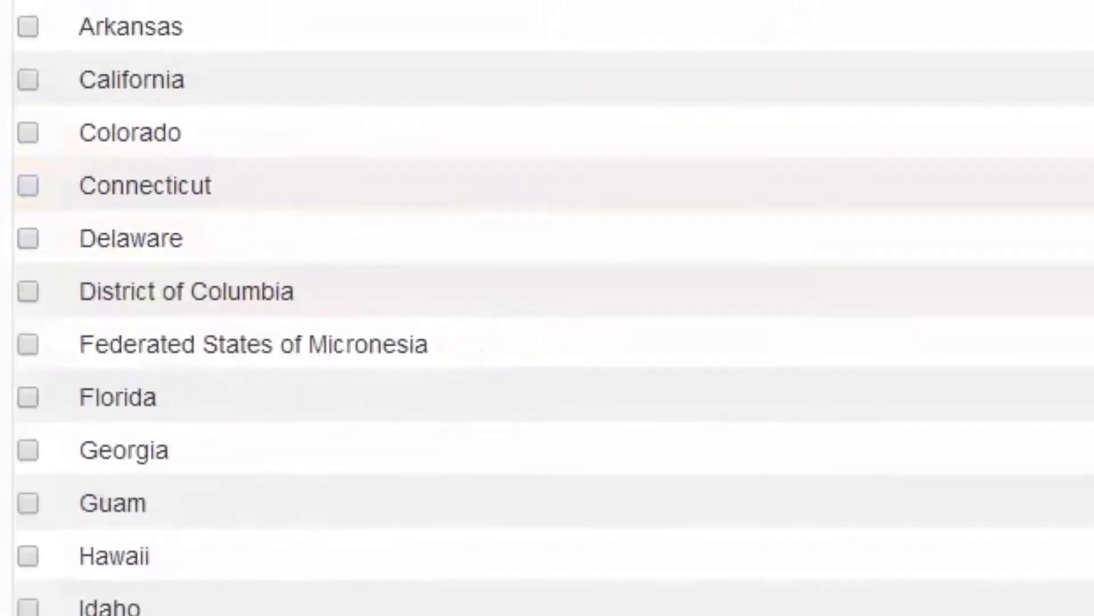
pyautogui.click(27, 8)
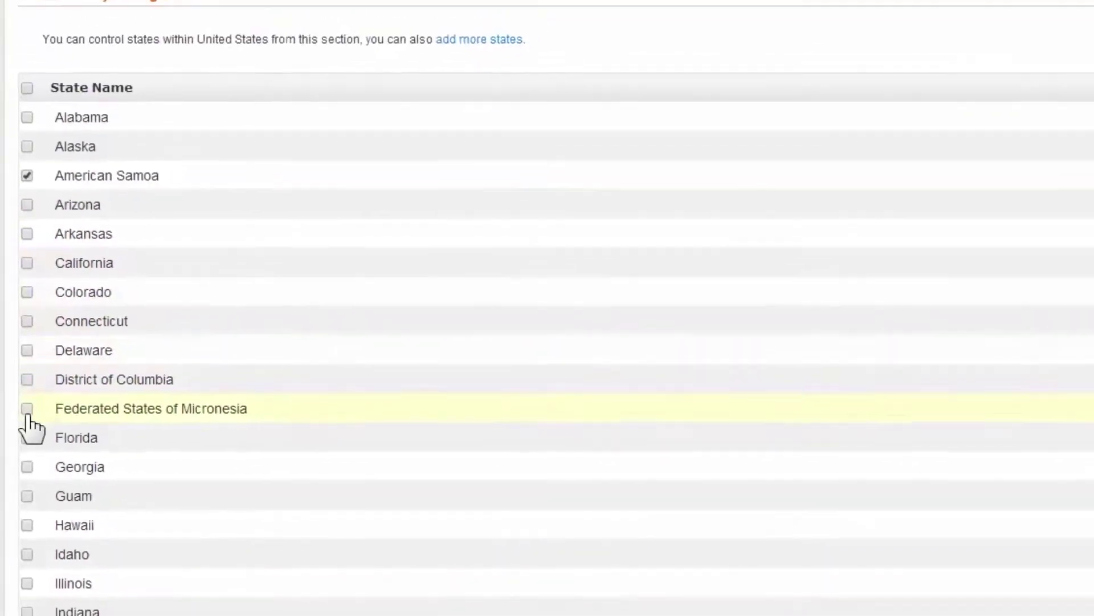
pyautogui.click(26, 387)
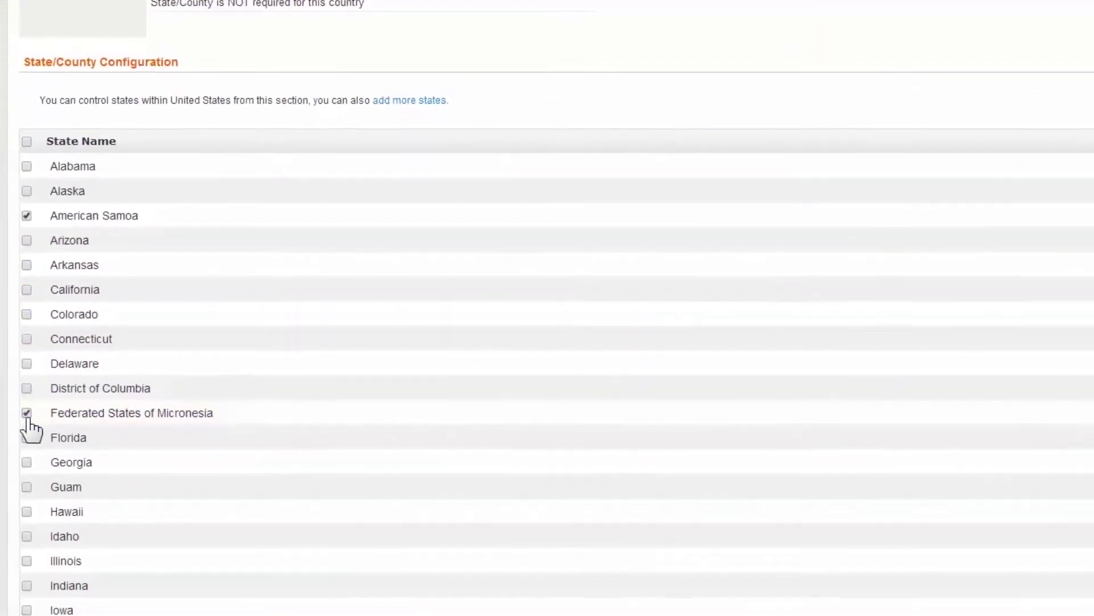
pyautogui.click(25, 453)
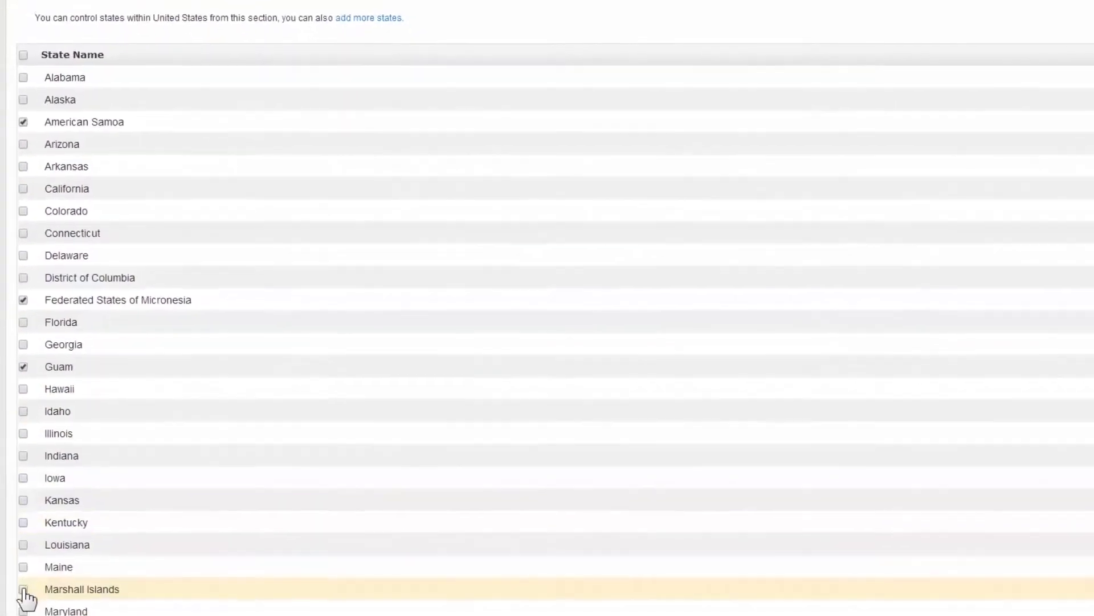
pyautogui.click(23, 603)
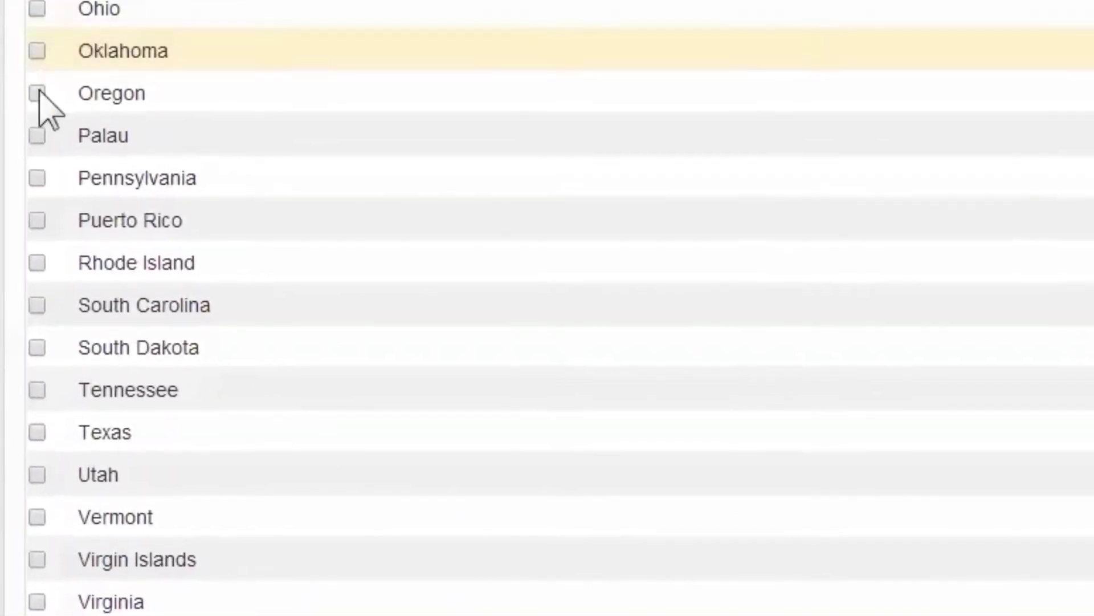
pyautogui.click(37, 137)
pyautogui.click(37, 221)
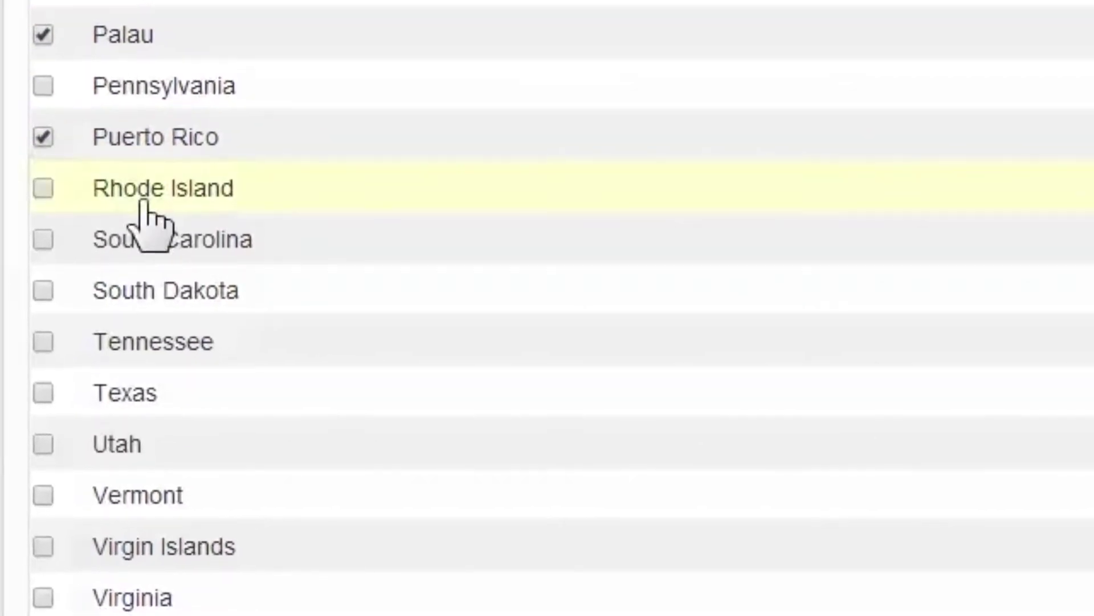
pyautogui.scroll(-5, 145, 214)
pyautogui.click(42, 182)
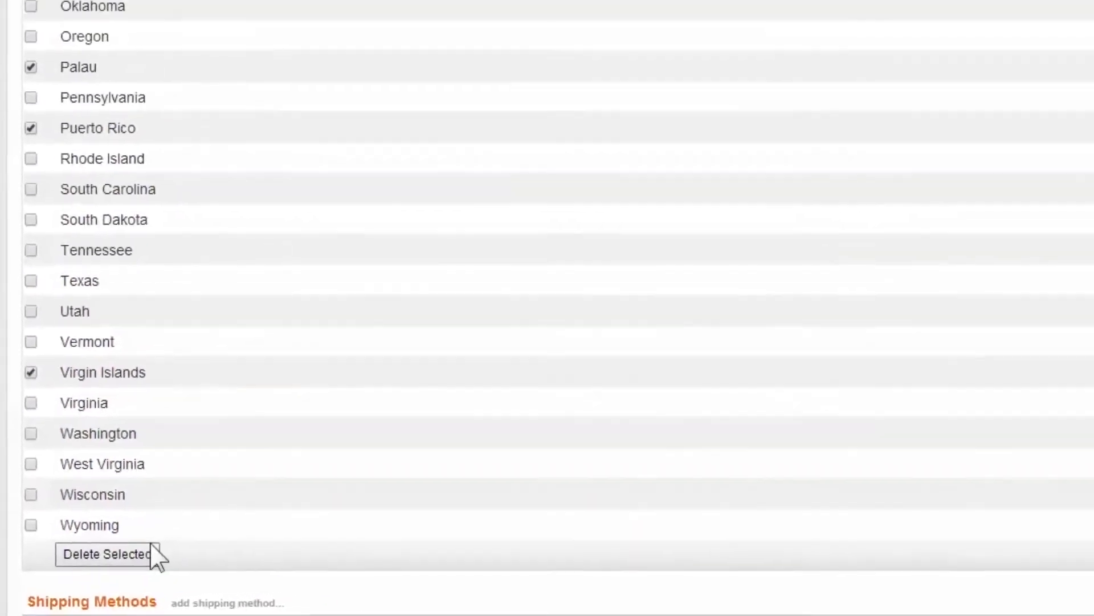
# Delete the ticked territories, confirm, and bring up the add-countries list
pyautogui.click(171, 504)
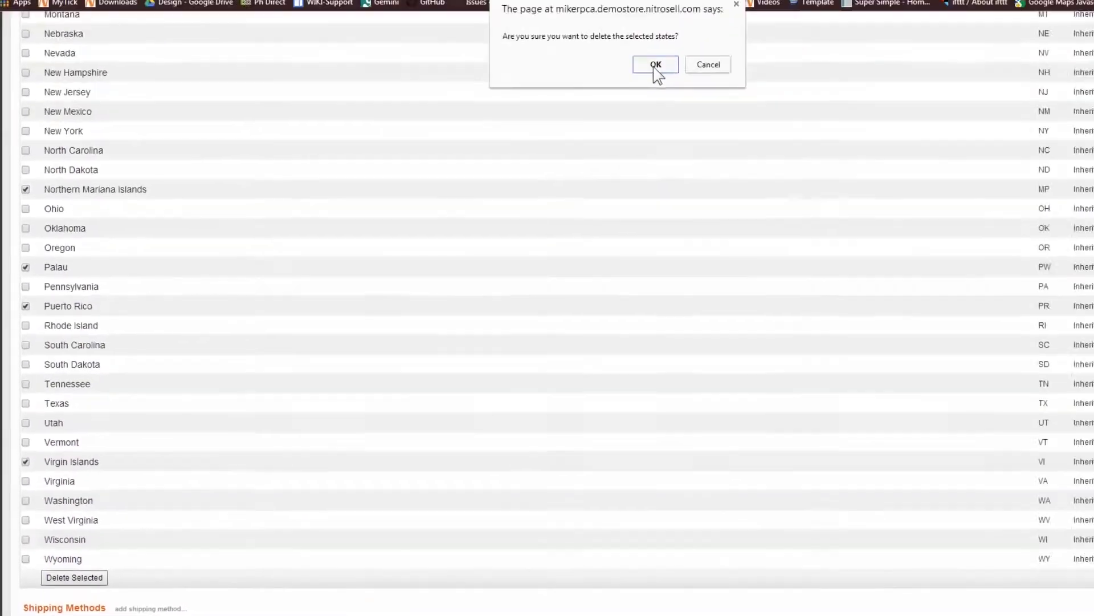
pyautogui.click(655, 65)
pyautogui.click(511, 175)
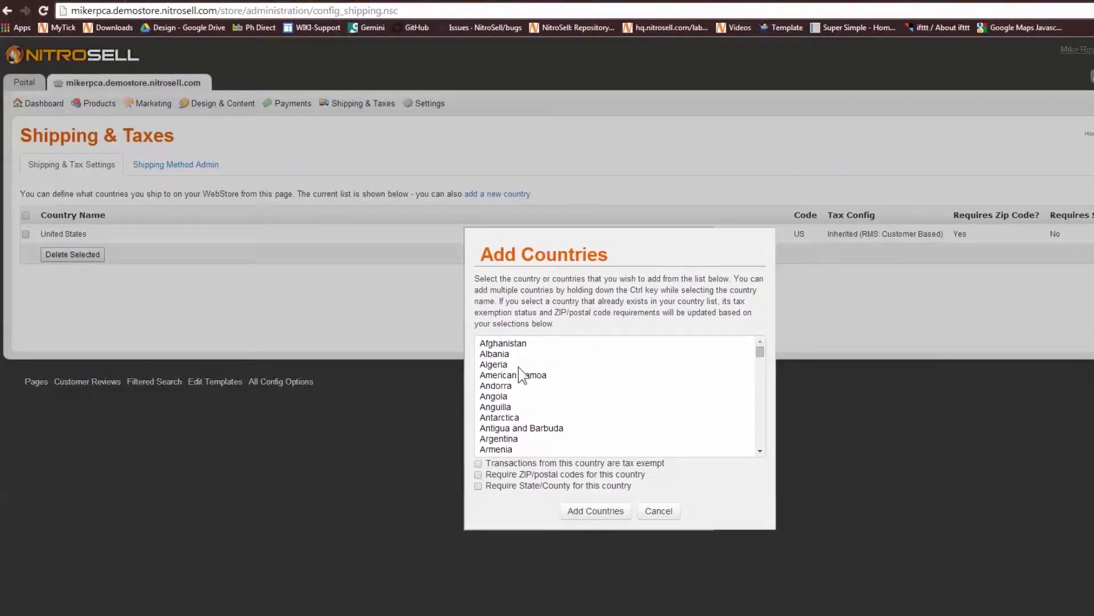
# Add Italy as a shipping country and open its configuration
pyautogui.scroll(-12, 520, 376)
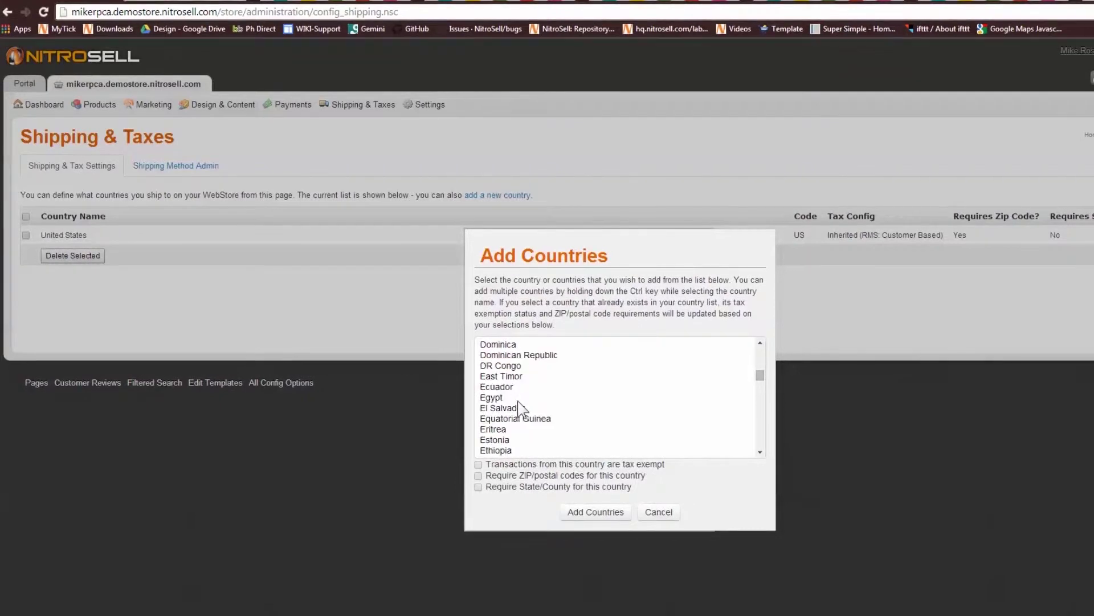
pyautogui.scroll(-8, 519, 406)
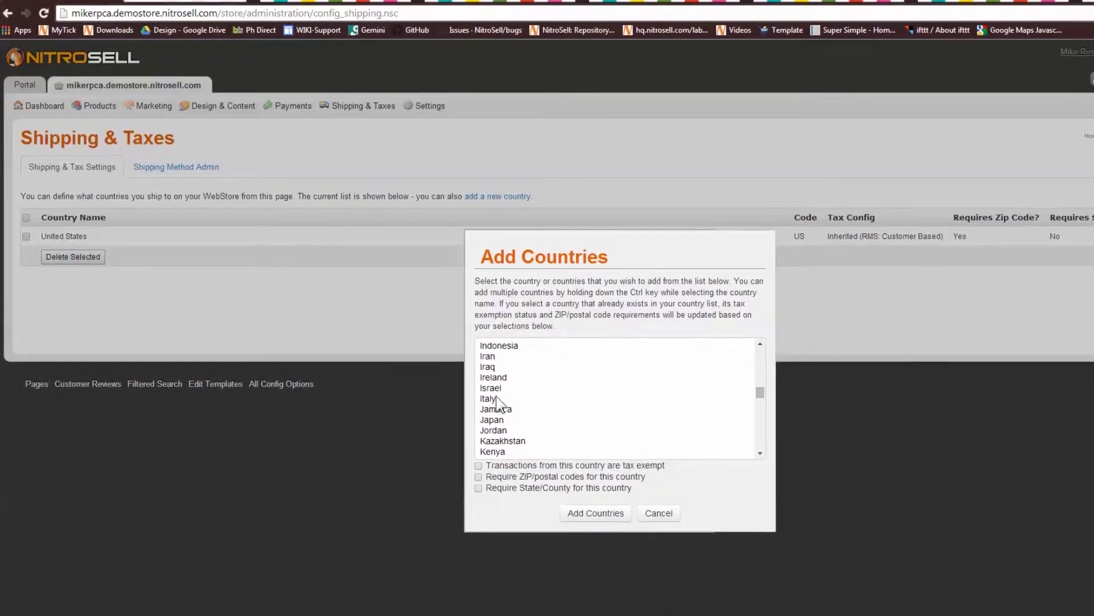
pyautogui.click(489, 398)
pyautogui.click(604, 514)
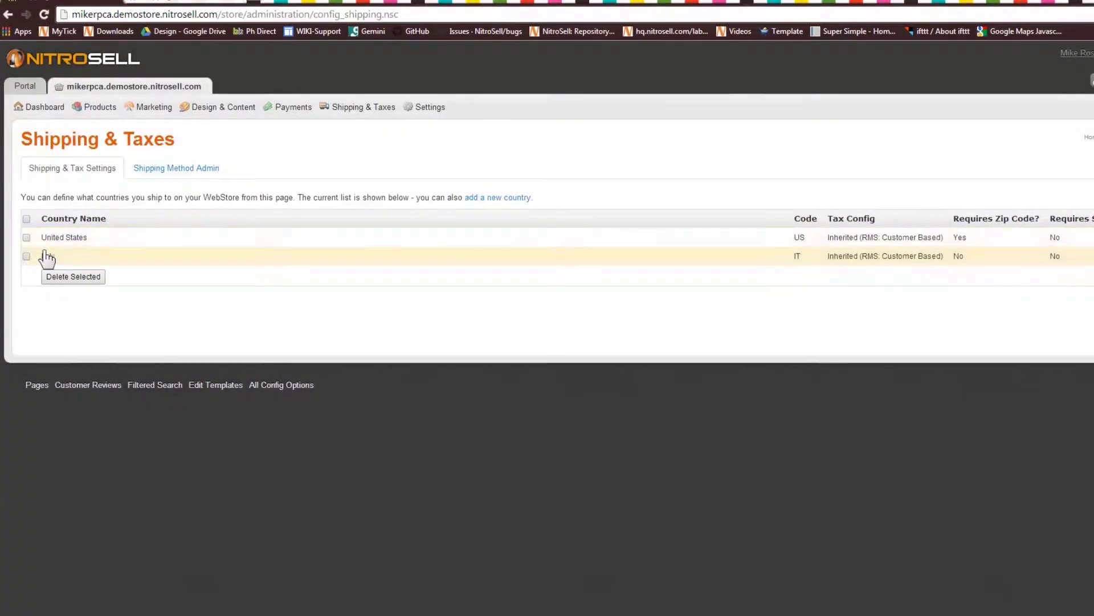
pyautogui.click(46, 256)
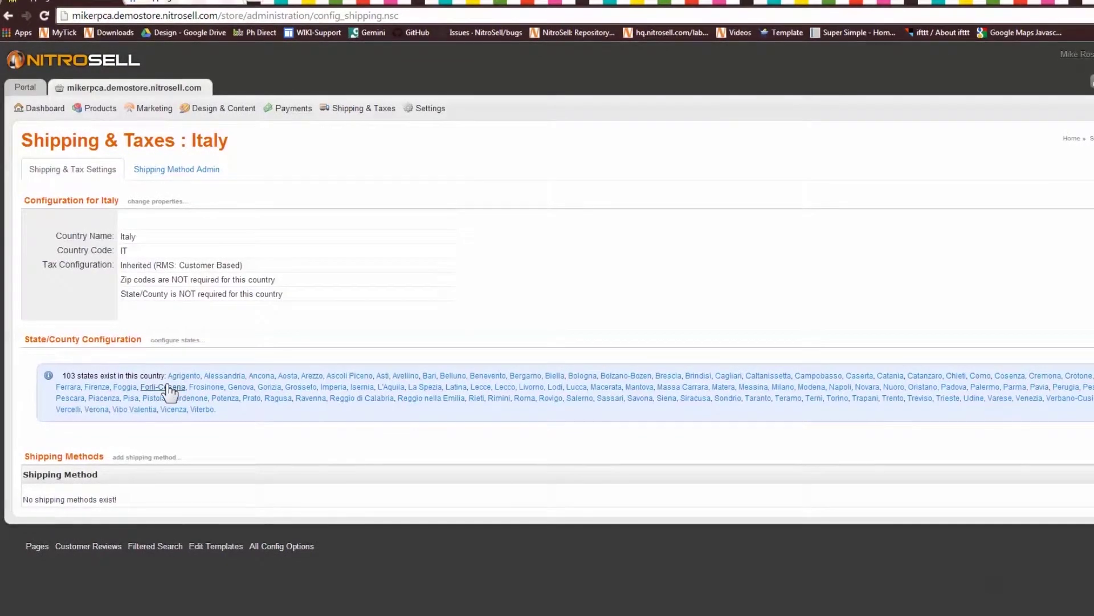
# Return to the country list and delete Italy
pyautogui.moveTo(353, 109)
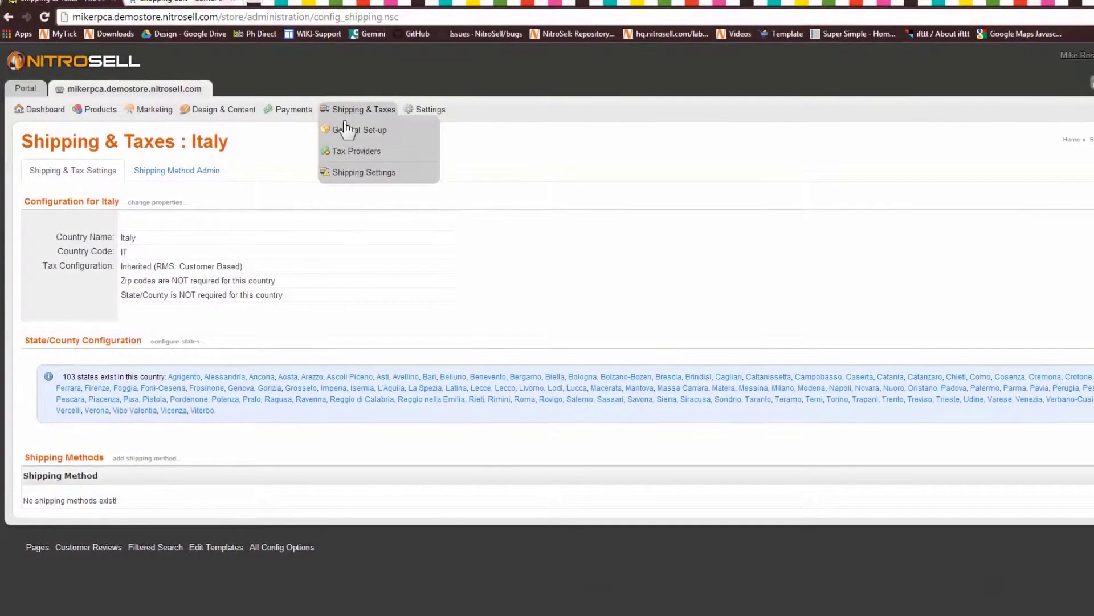
pyautogui.click(359, 129)
pyautogui.click(29, 286)
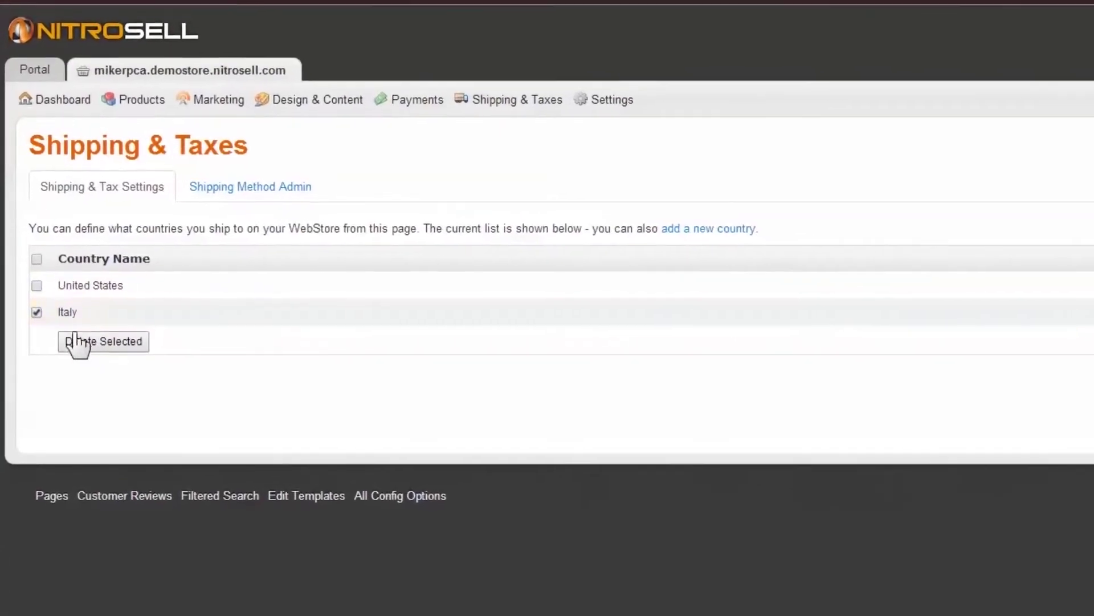
pyautogui.click(77, 342)
pyautogui.click(903, 117)
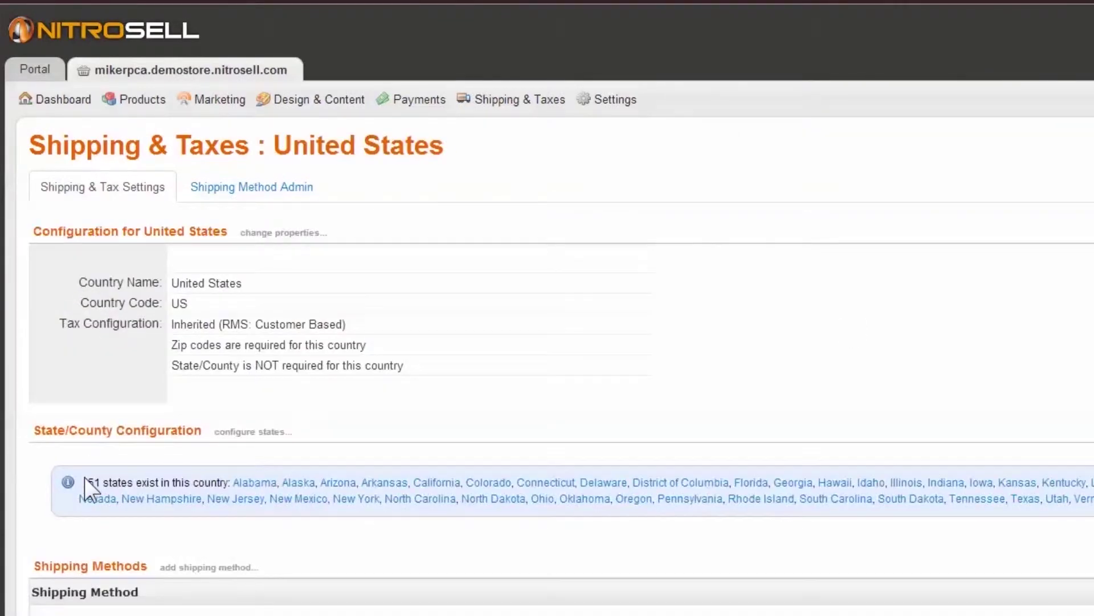
# Point out the 51 states count and the 'No shipping methods exist!' message on the United States page
pyautogui.moveTo(87, 482); pyautogui.dragTo(126, 486)
pyautogui.click(281, 452)
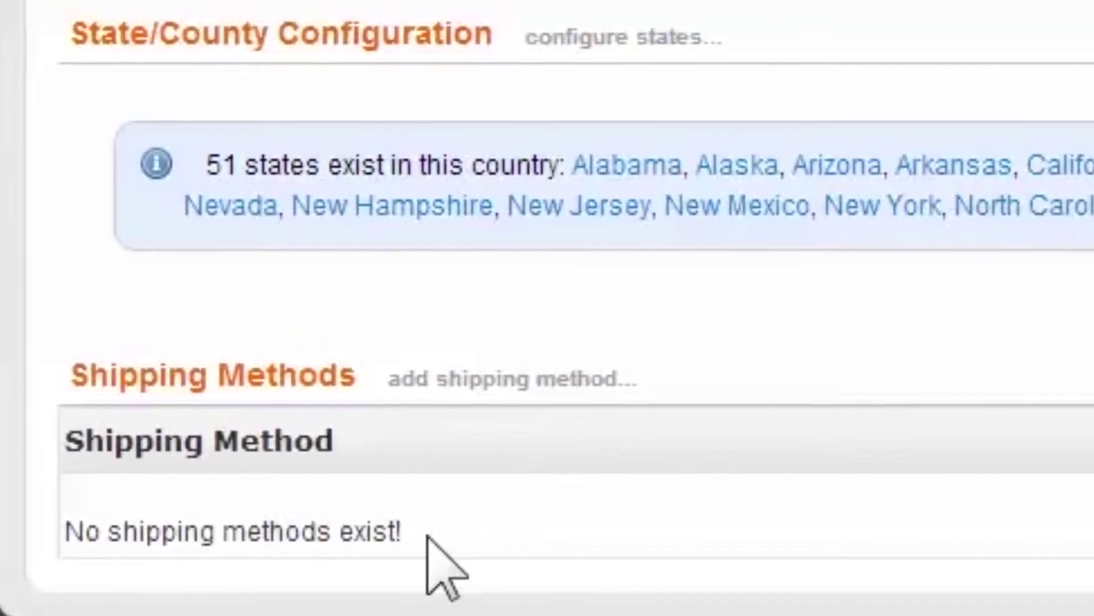
pyautogui.moveTo(425, 536); pyautogui.dragTo(61, 542)
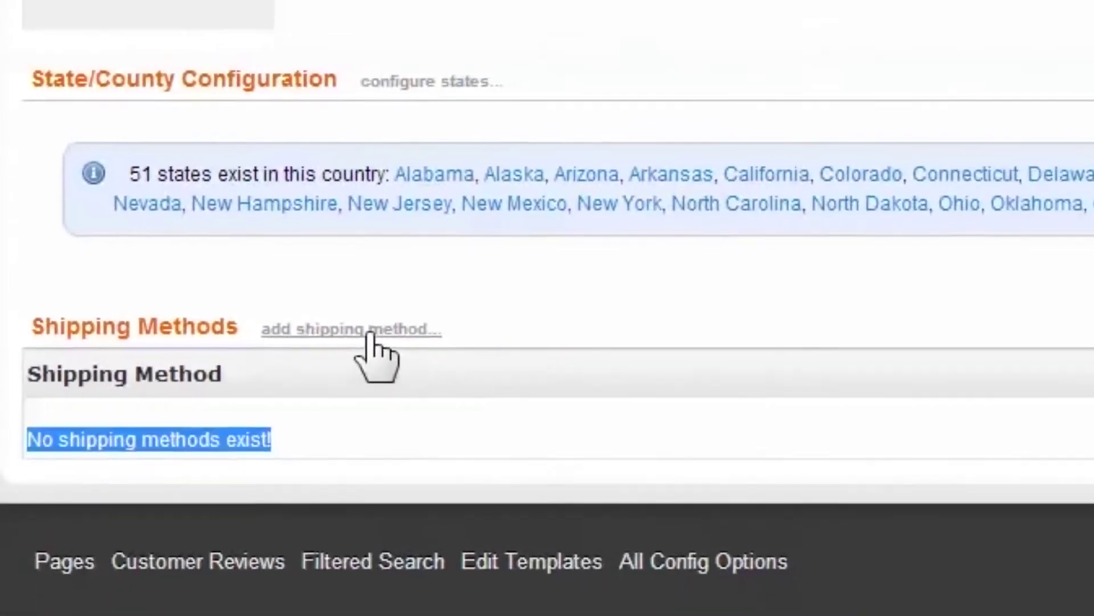
# Assign USPS - Priority to the United States, available to the Entire Country
pyautogui.click(523, 378)
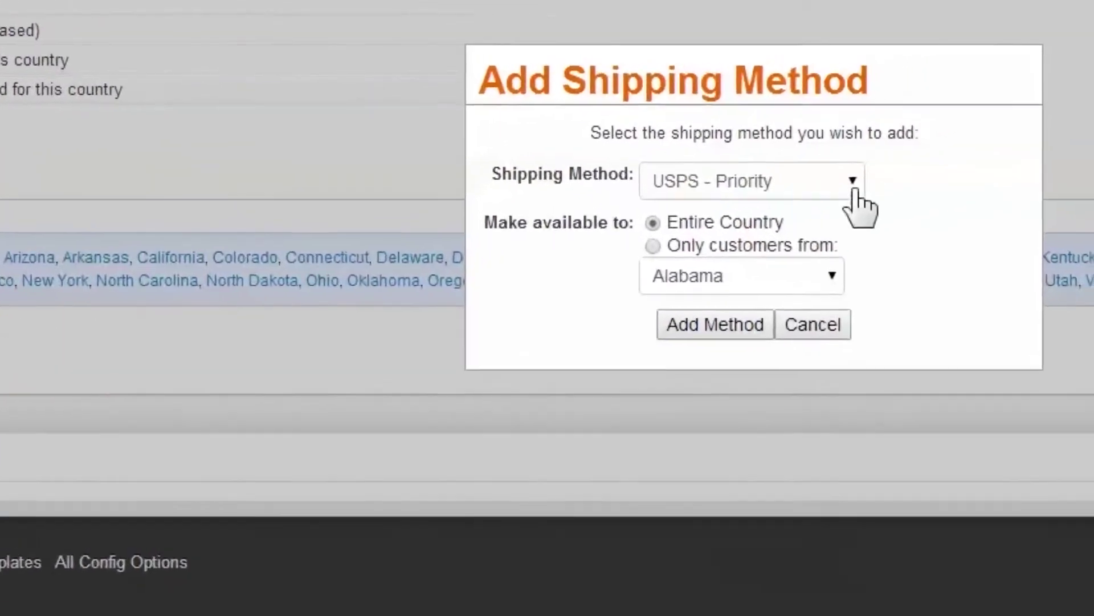
pyautogui.click(931, 142)
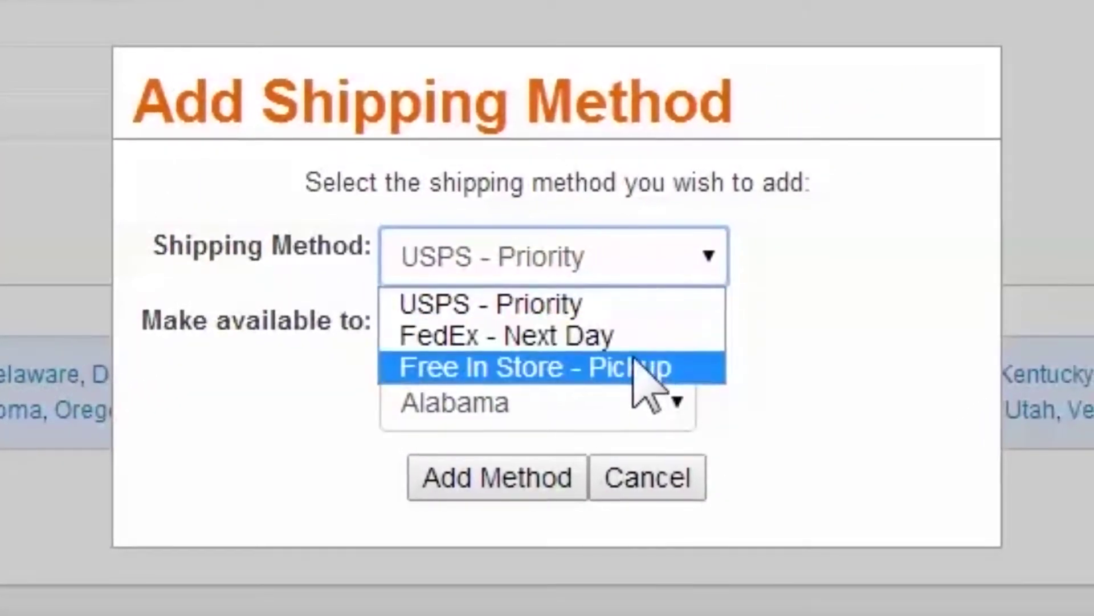
pyautogui.click(653, 308)
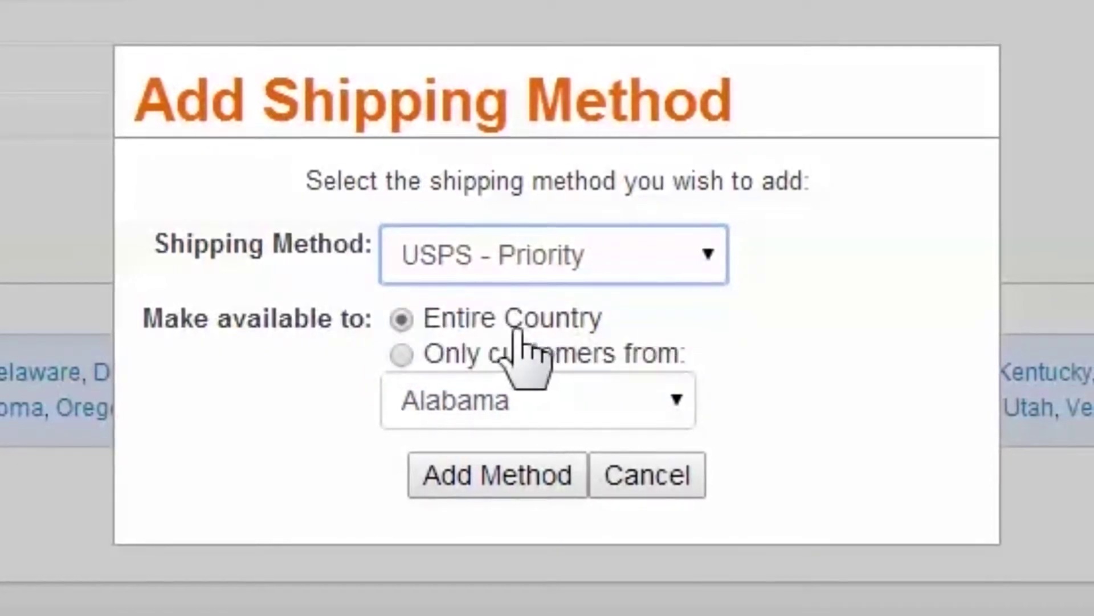
pyautogui.click(402, 355)
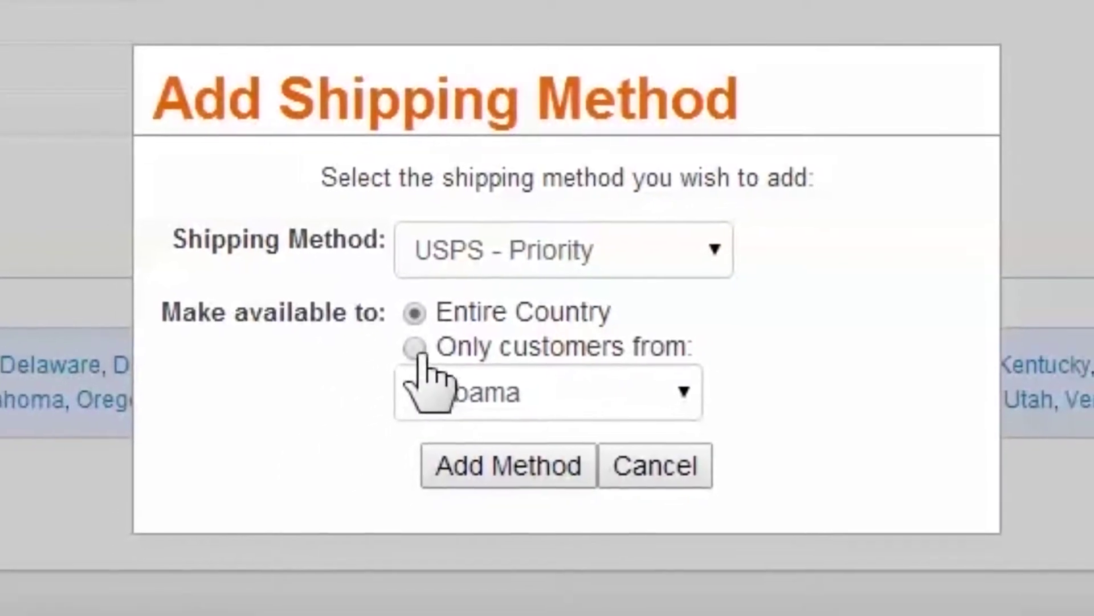
pyautogui.click(402, 353)
pyautogui.click(677, 399)
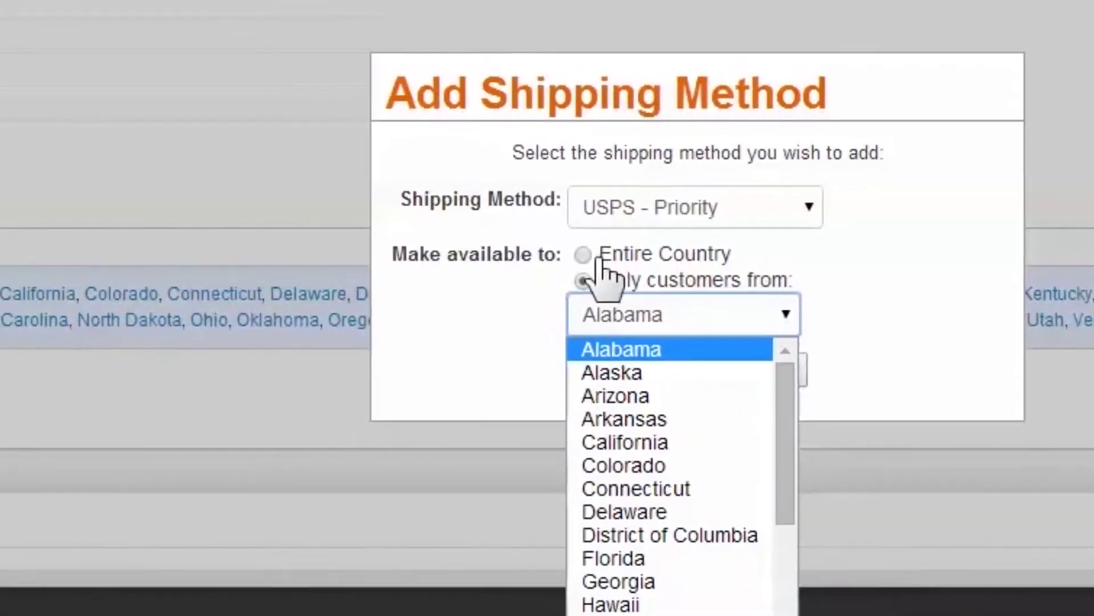
pyautogui.click(561, 261)
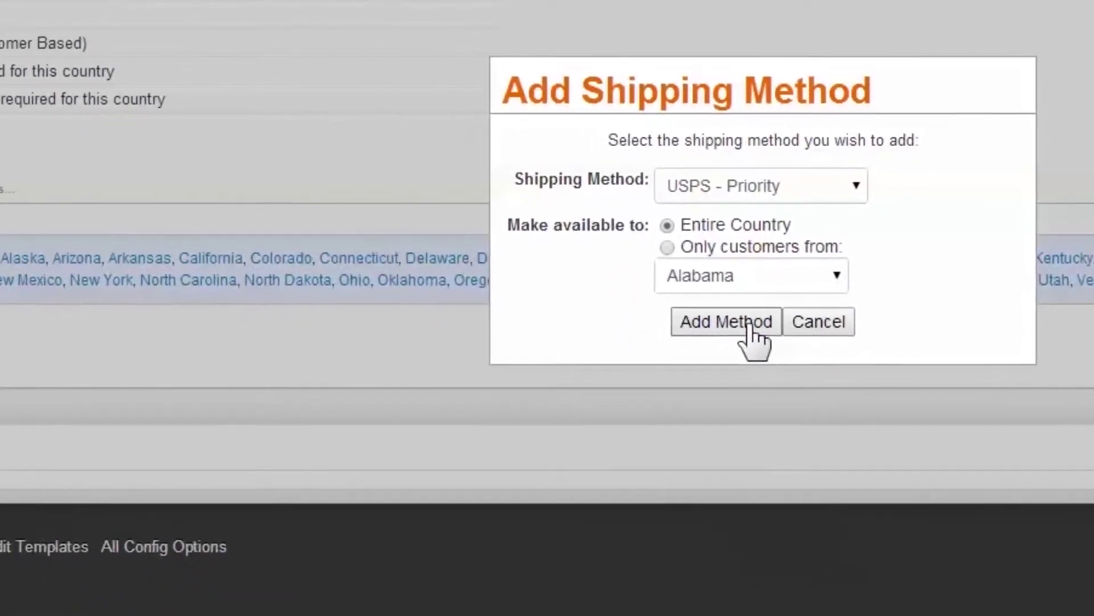
pyautogui.click(737, 342)
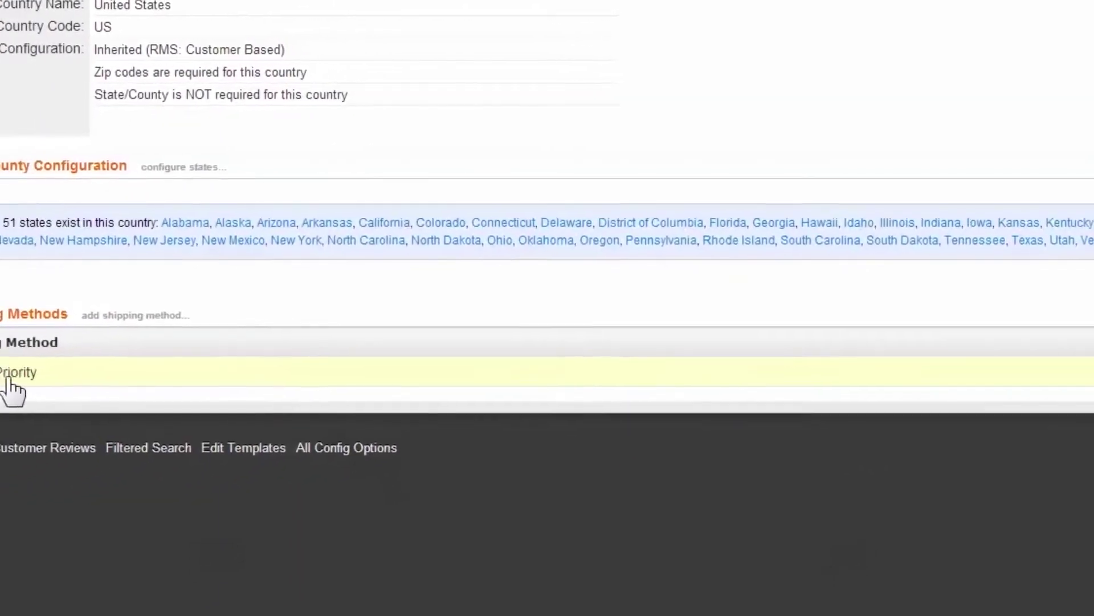
pyautogui.click(1, 392)
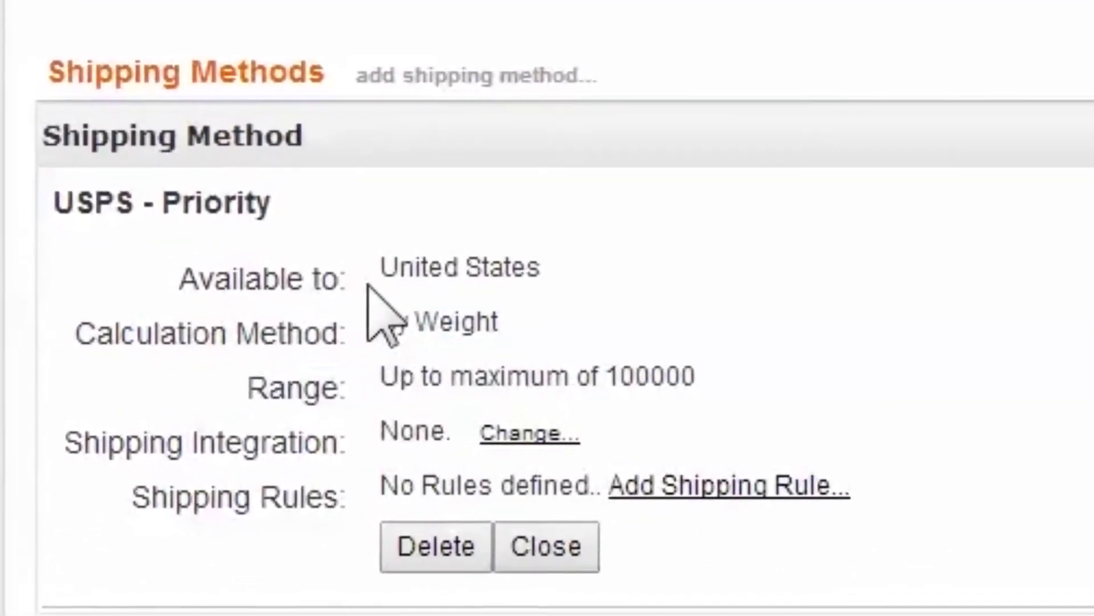
# Point out USPS - Priority's United States availability, By Weight calculation and 100000 maximum
pyautogui.moveTo(516, 329); pyautogui.dragTo(463, 305)
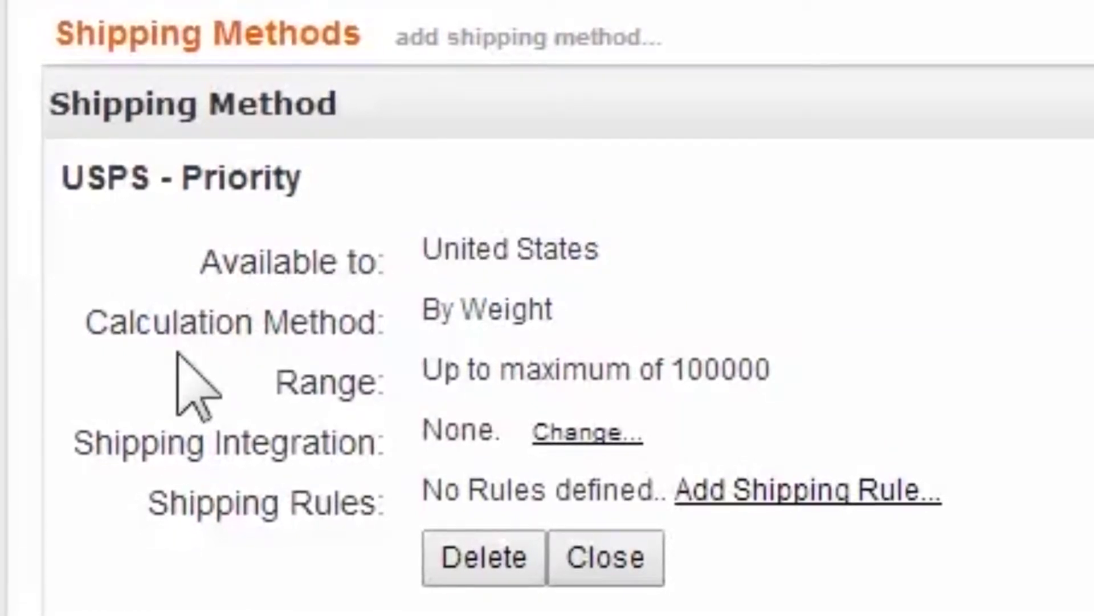
pyautogui.moveTo(554, 311); pyautogui.dragTo(435, 296)
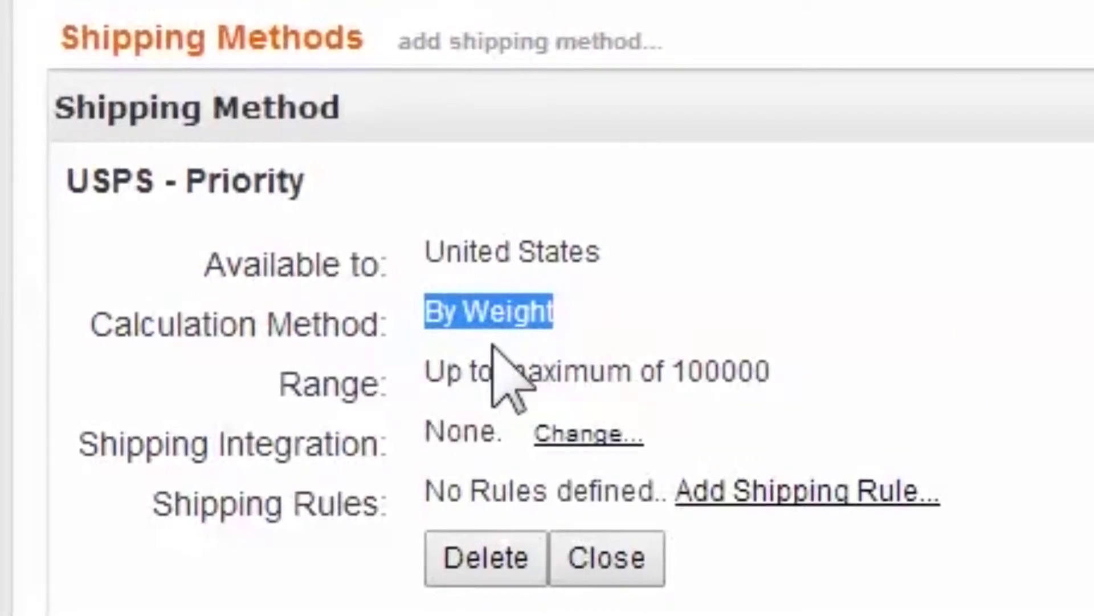
pyautogui.moveTo(778, 376); pyautogui.dragTo(432, 393)
pyautogui.click(299, 596)
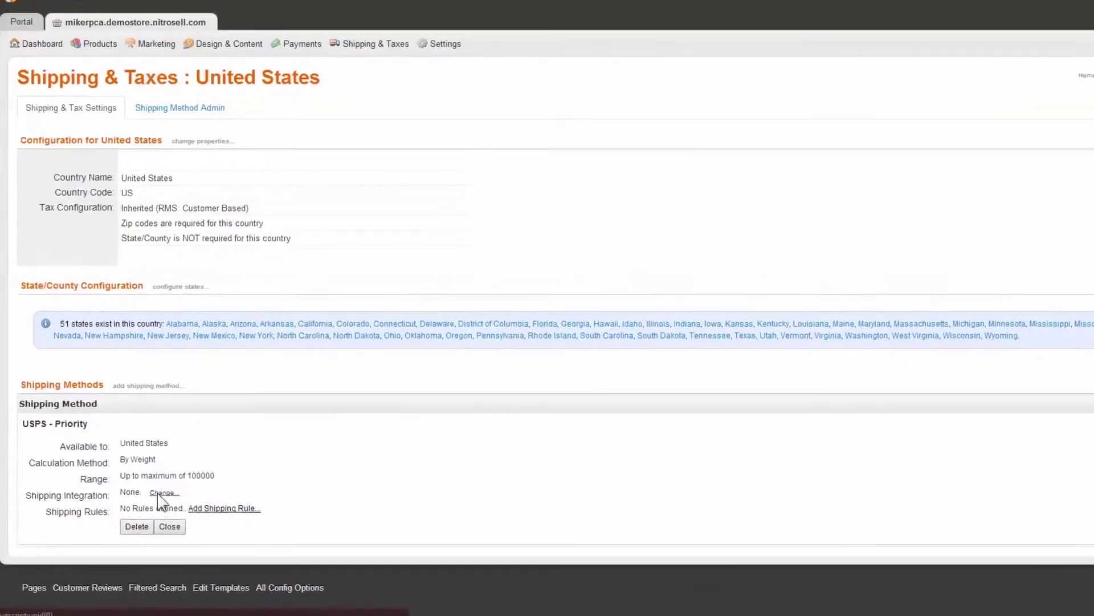
pyautogui.click(214, 518)
# Set USPS - Priority's integration to carrier USPS with USPS Priority (Regular parcel) service and save
pyautogui.click(759, 242)
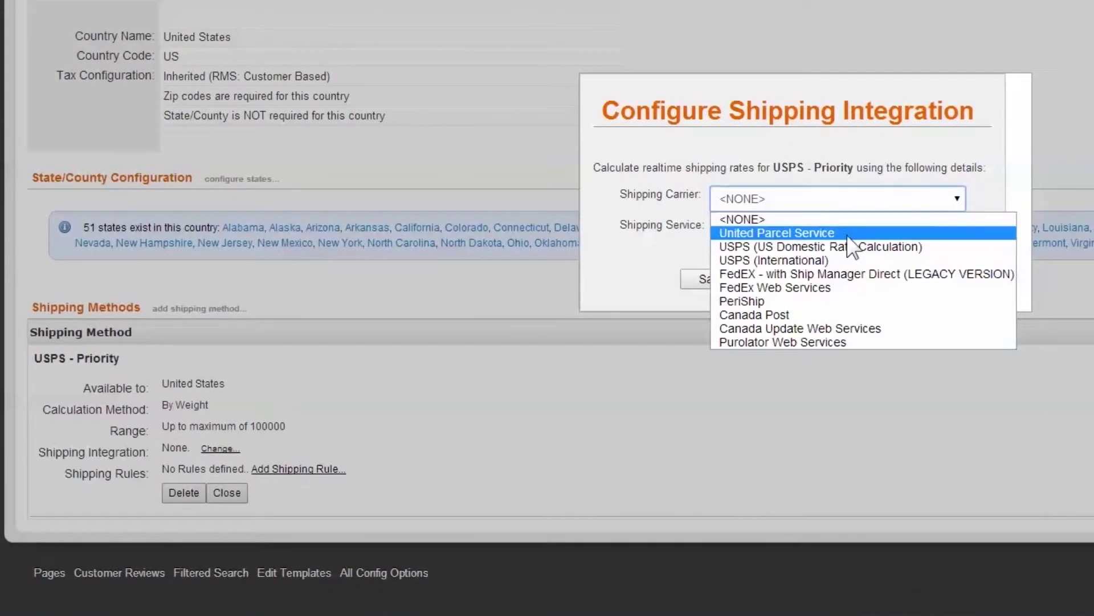
pyautogui.click(764, 284)
pyautogui.click(855, 233)
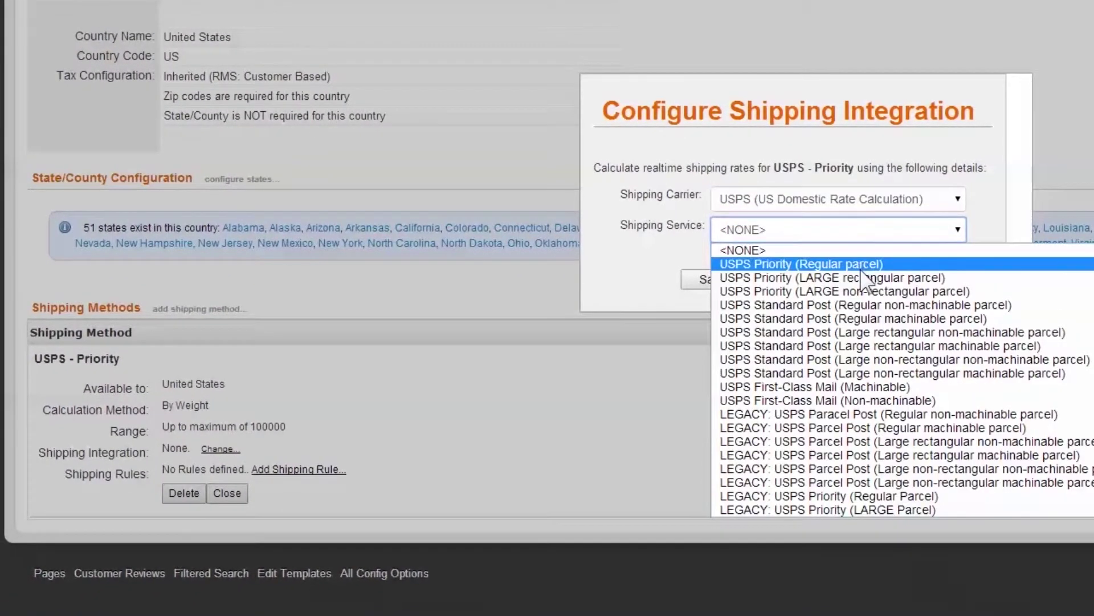
pyautogui.click(767, 264)
pyautogui.click(745, 281)
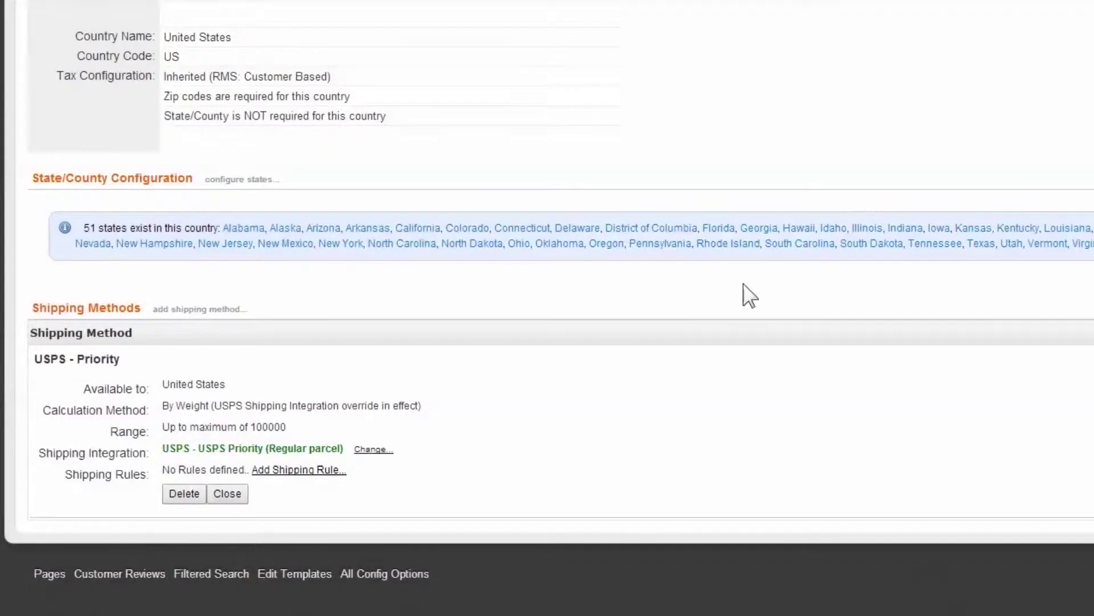
# Reopen the integration settings, review the carriers, and close without changes
pyautogui.click(376, 451)
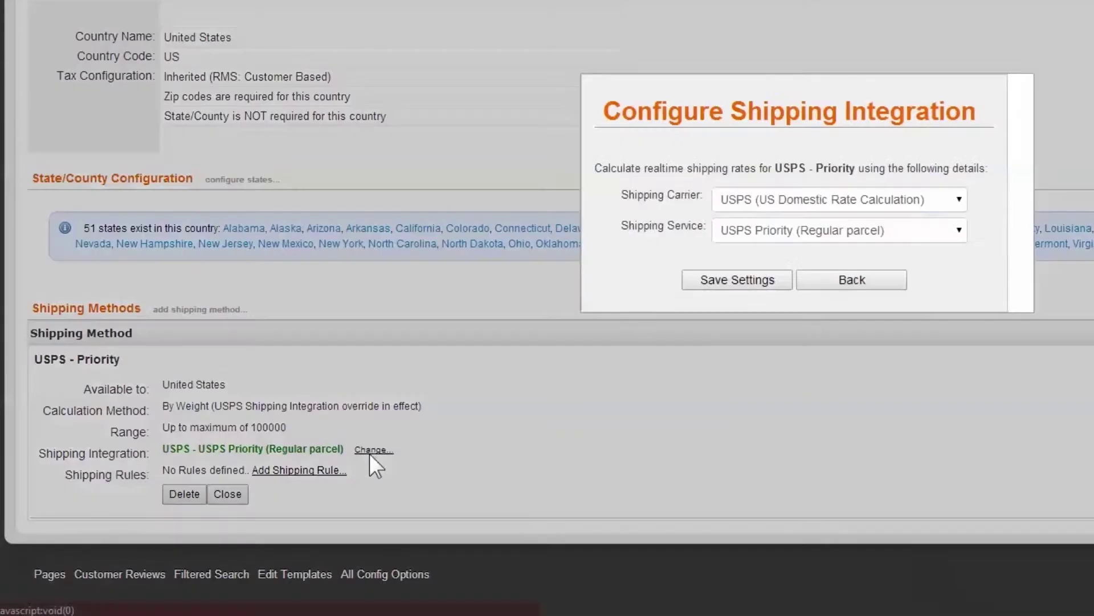
pyautogui.click(789, 202)
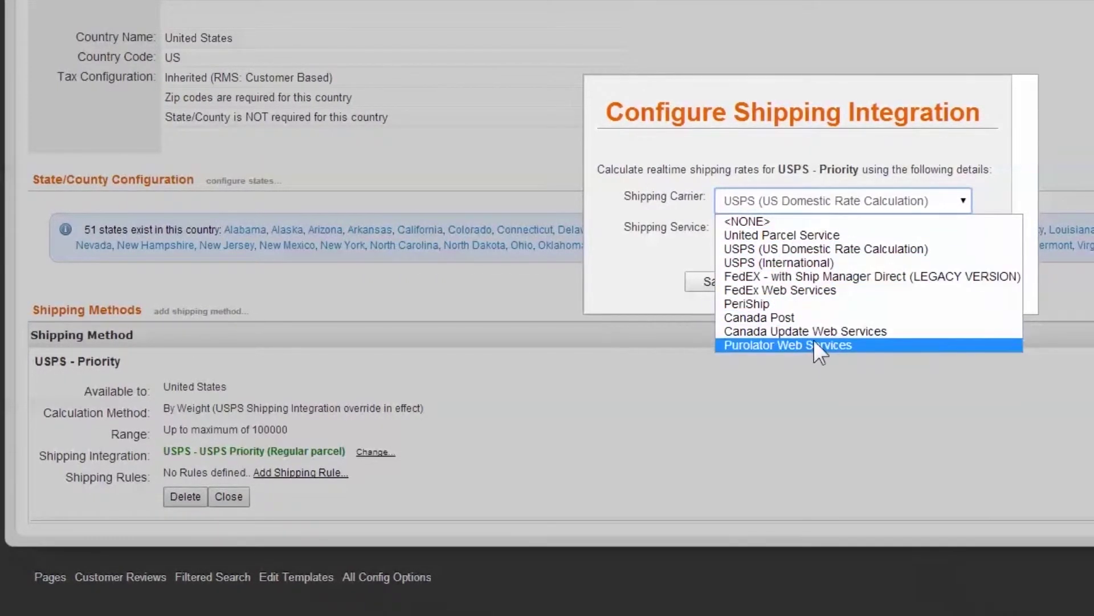
pyautogui.click(896, 111)
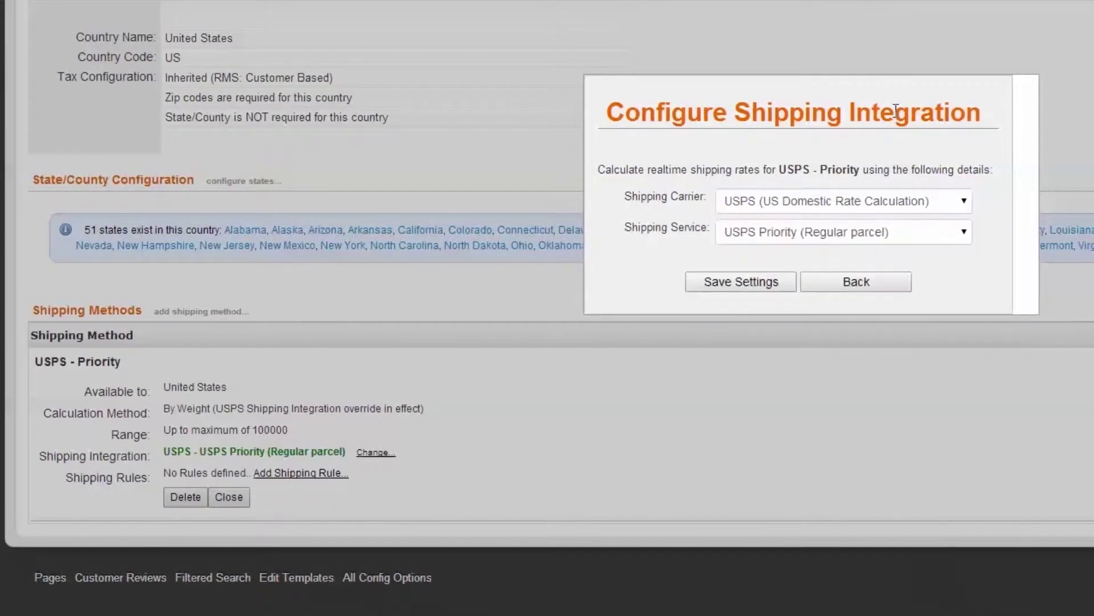
pyautogui.click(857, 285)
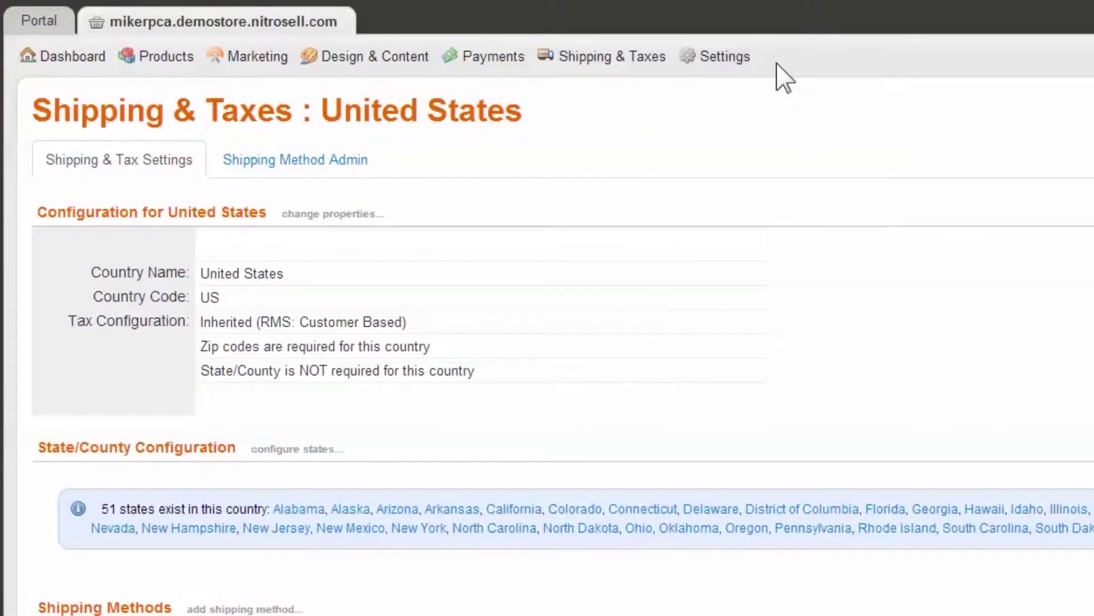
pyautogui.moveTo(704, 17)
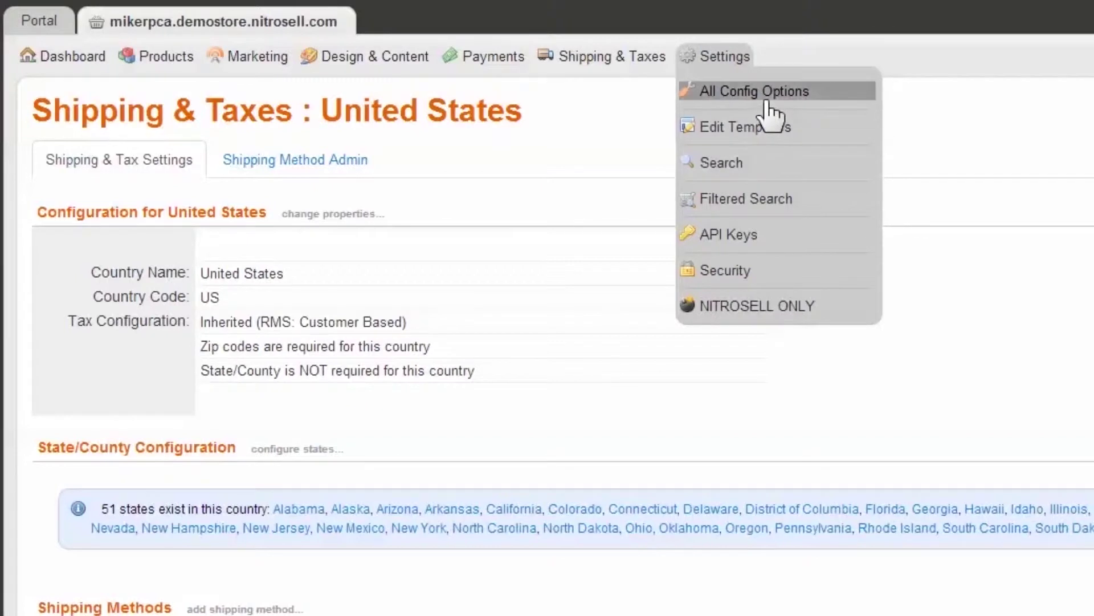
pyautogui.click(764, 96)
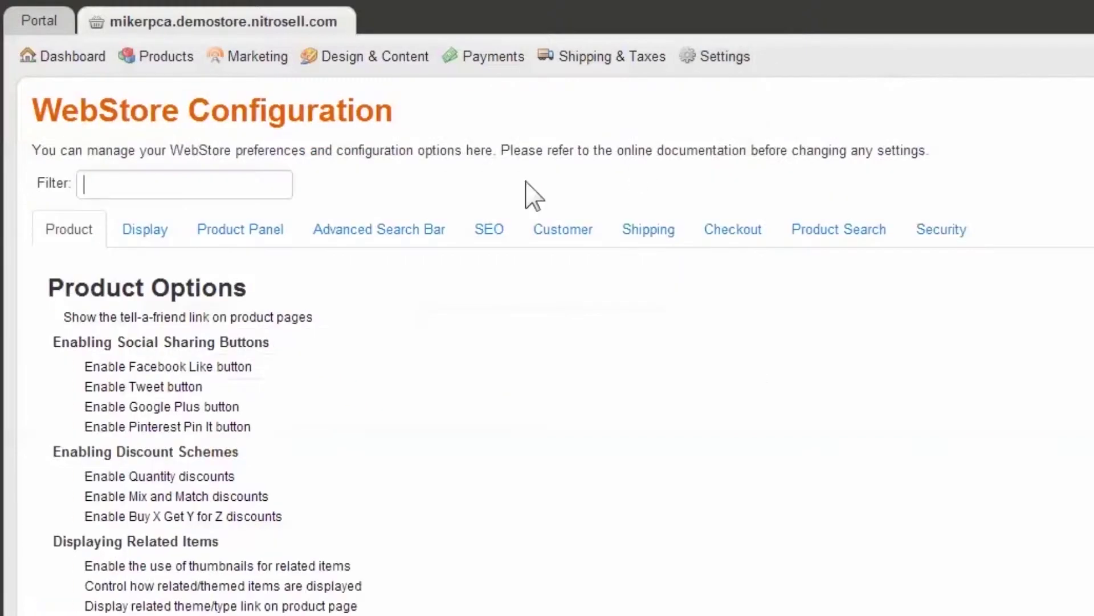
pyautogui.click(239, 182)
pyautogui.write('ups')
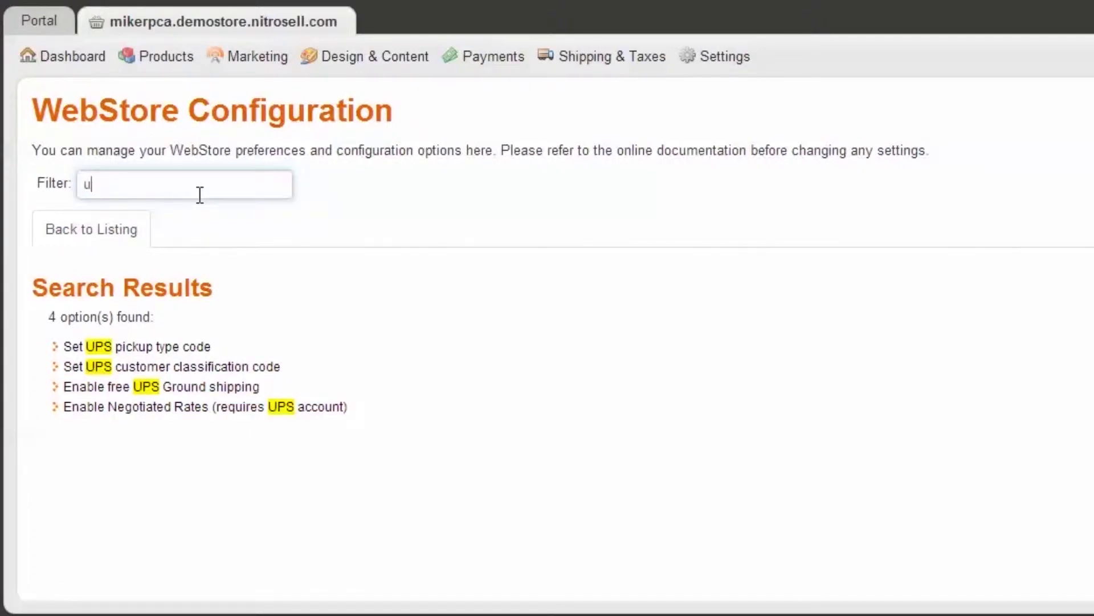
pyautogui.press('BackSpace')
pyautogui.write('fed')
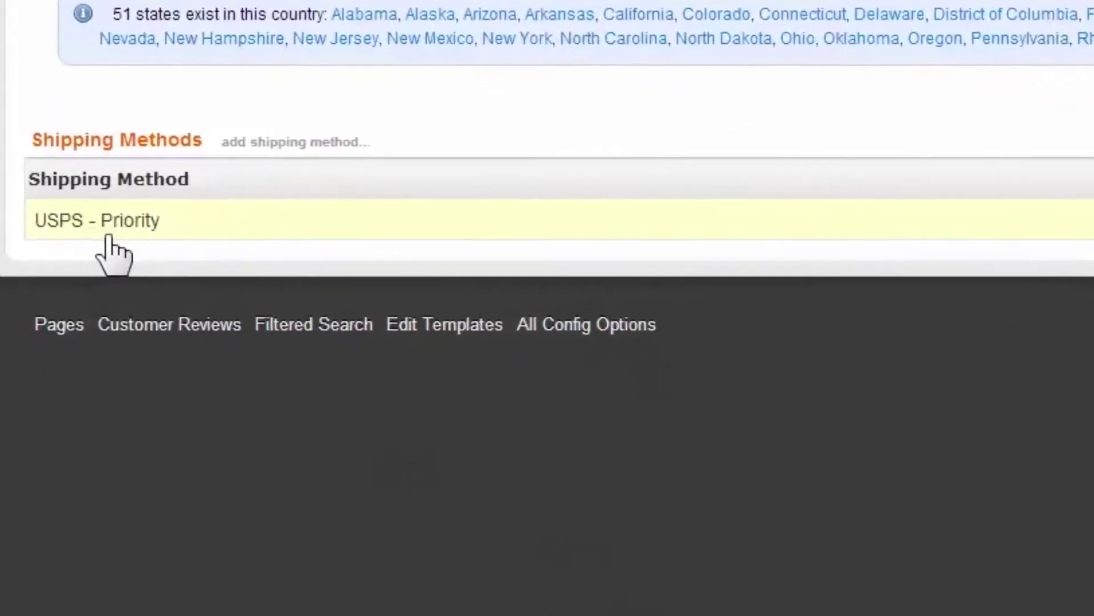
# Expand USPS - Priority, trial an Order Total rule then cancel it, and begin a new rule
pyautogui.click(110, 231)
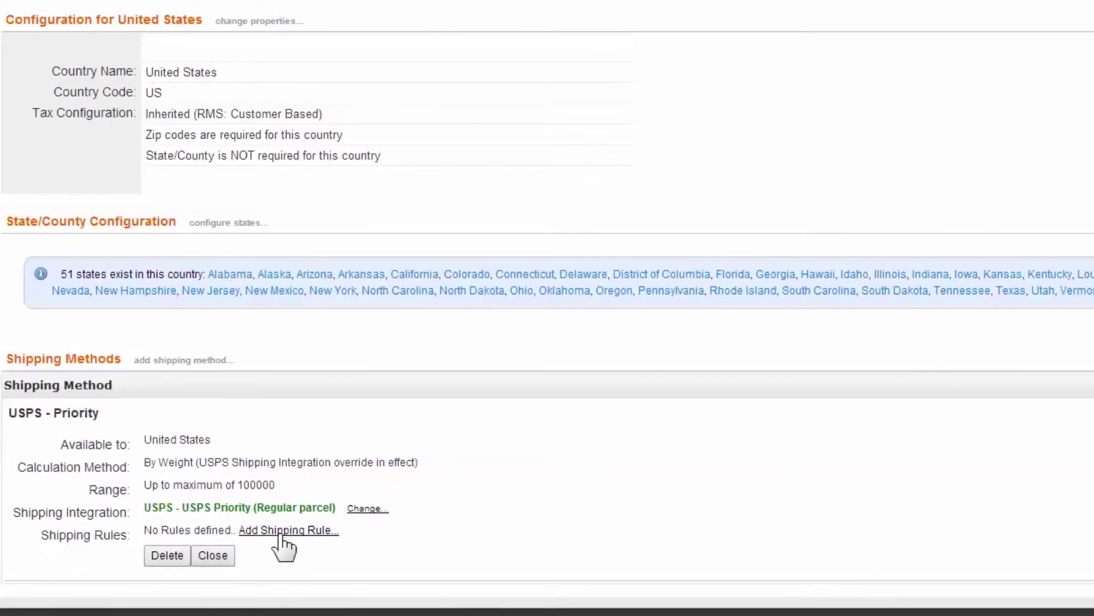
pyautogui.click(280, 533)
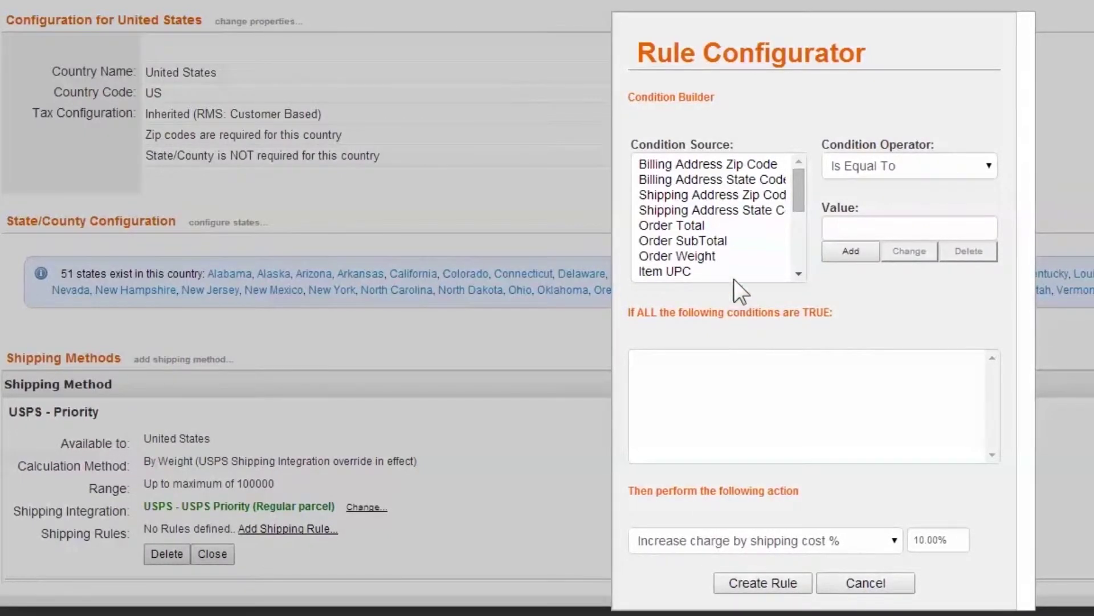
pyautogui.click(711, 228)
pyautogui.moveTo(718, 239)
pyautogui.mouseDown()
pyautogui.moveTo(668, 273)
pyautogui.moveTo(698, 240)
pyautogui.mouseUp()
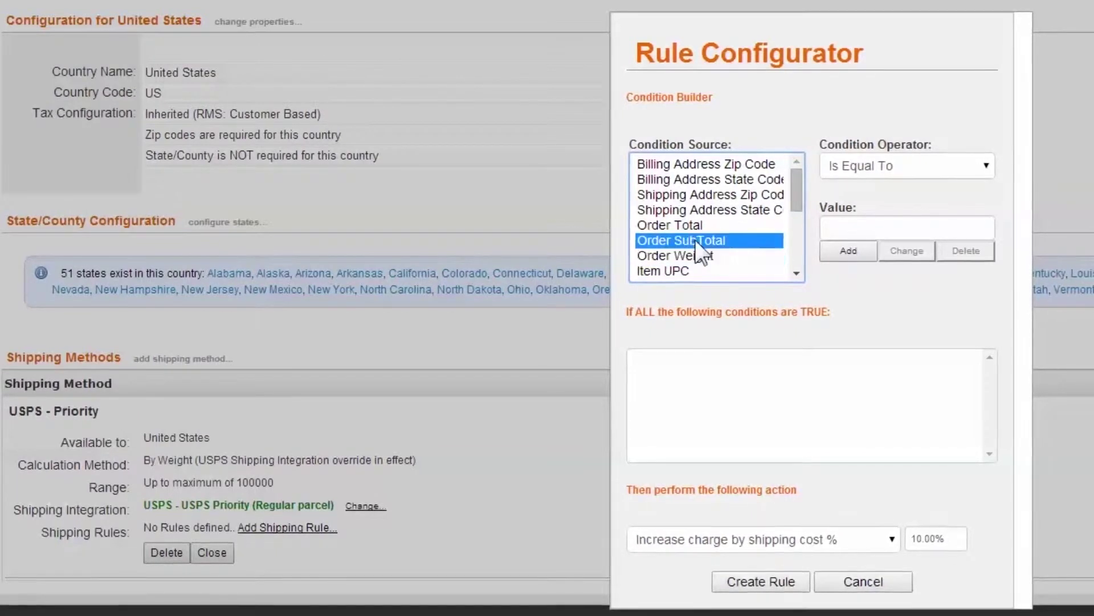
pyautogui.click(849, 579)
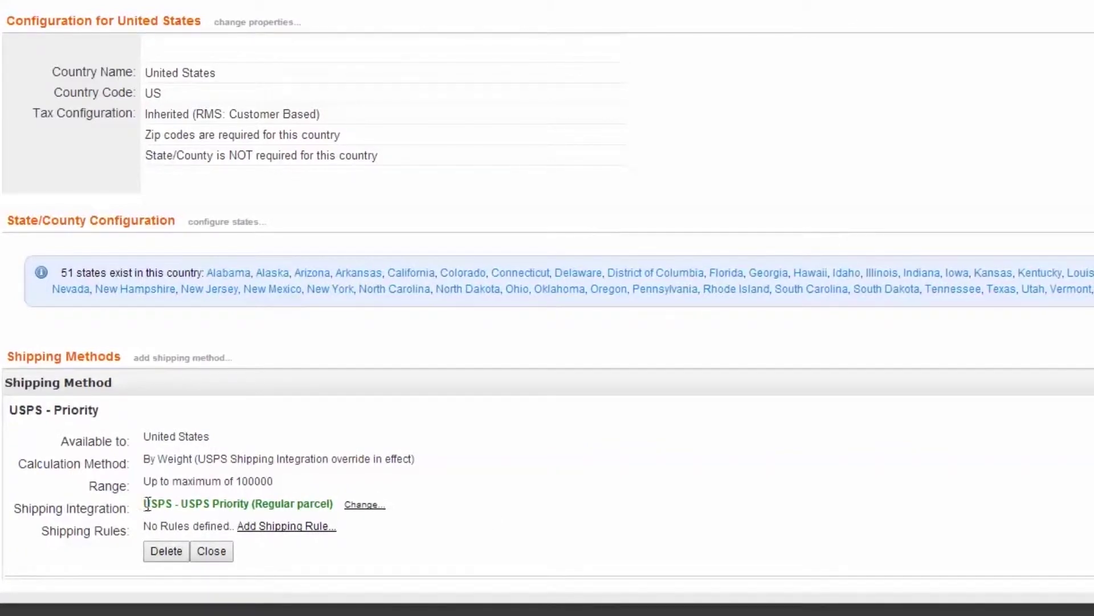
pyautogui.moveTo(148, 504); pyautogui.dragTo(324, 500)
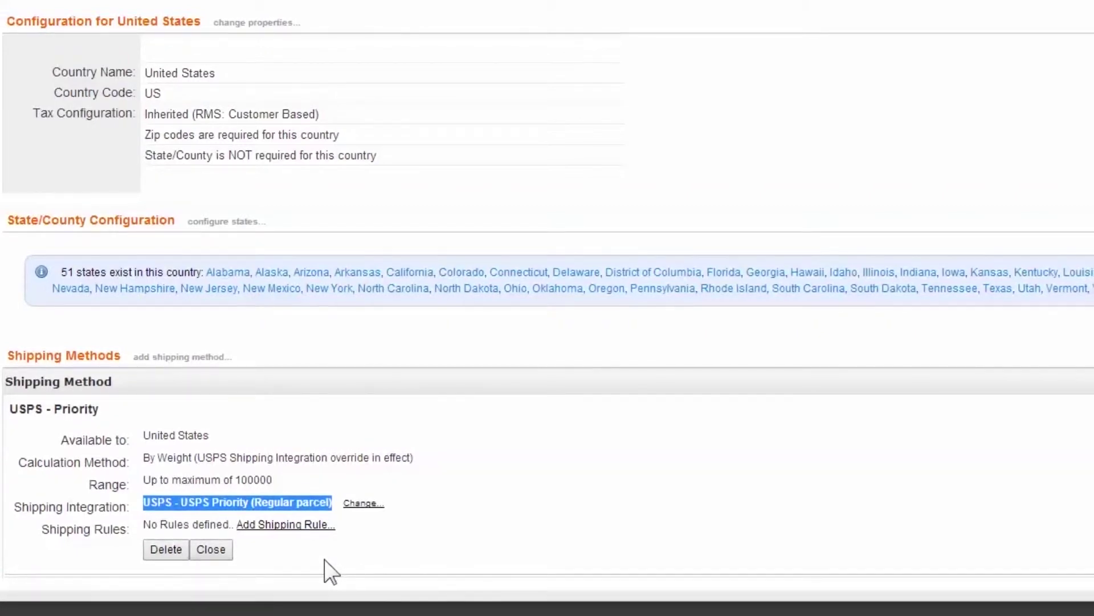
pyautogui.click(293, 525)
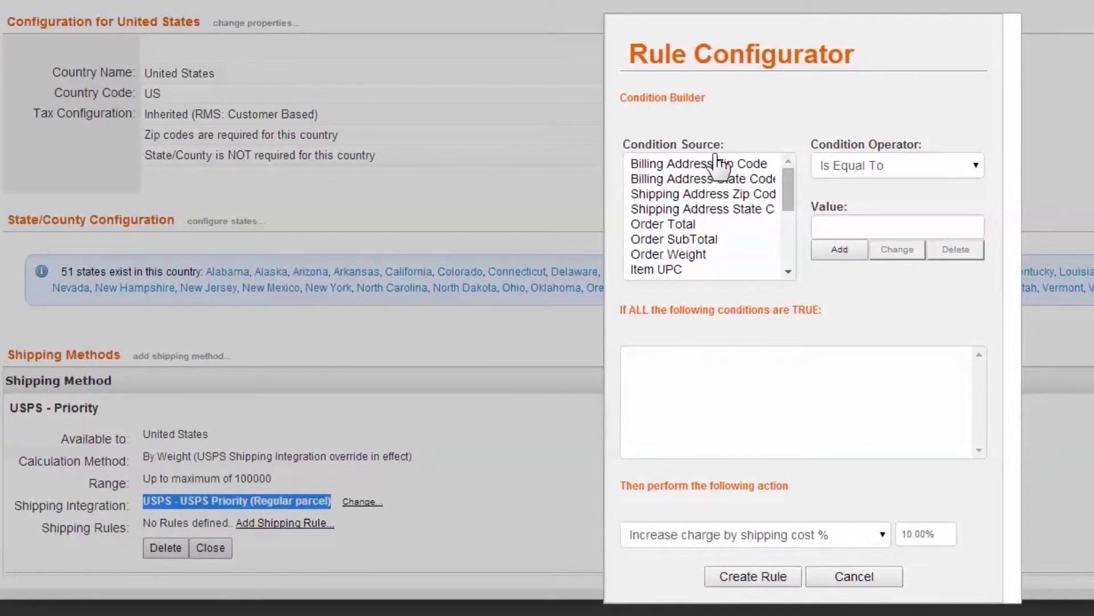
# Add an Order SubTotal Is Greater Than 50.00 condition to the new USPS - Priority rule
pyautogui.click(662, 240)
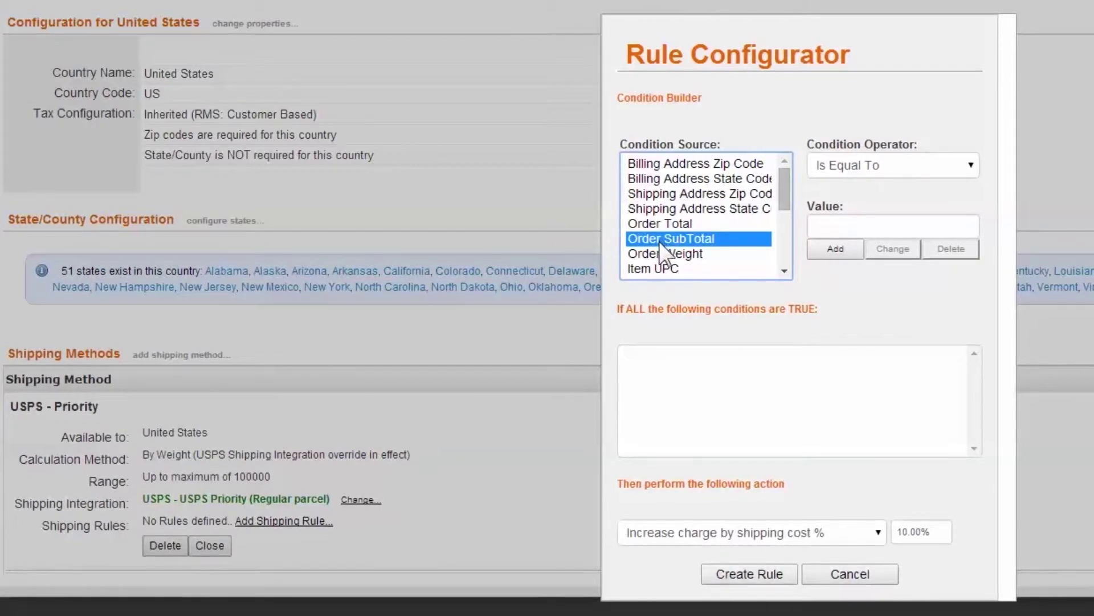
pyautogui.click(936, 177)
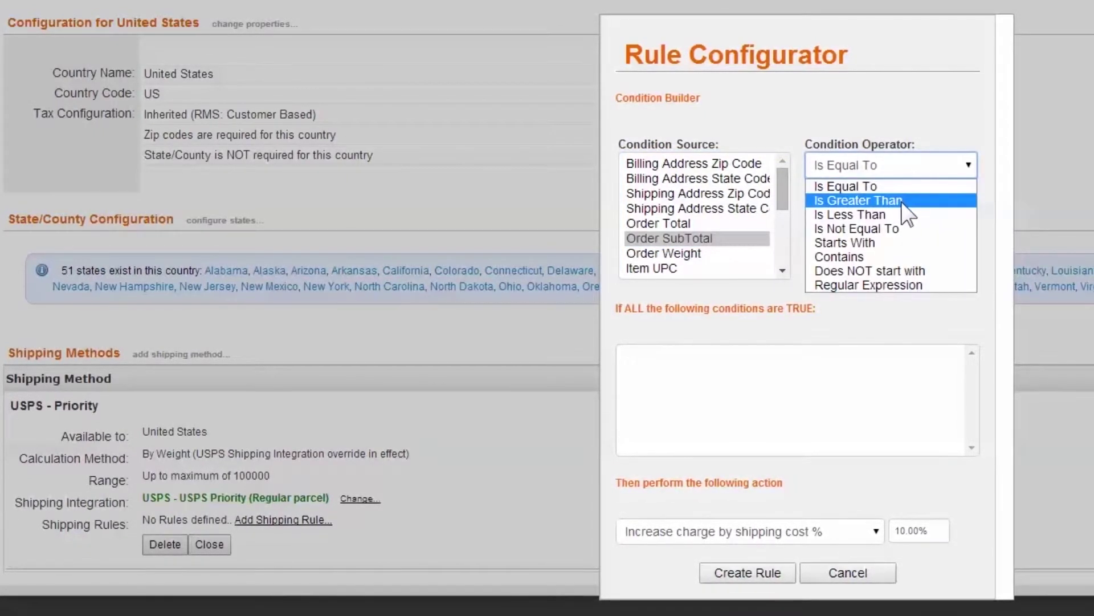
pyautogui.press('Escape')
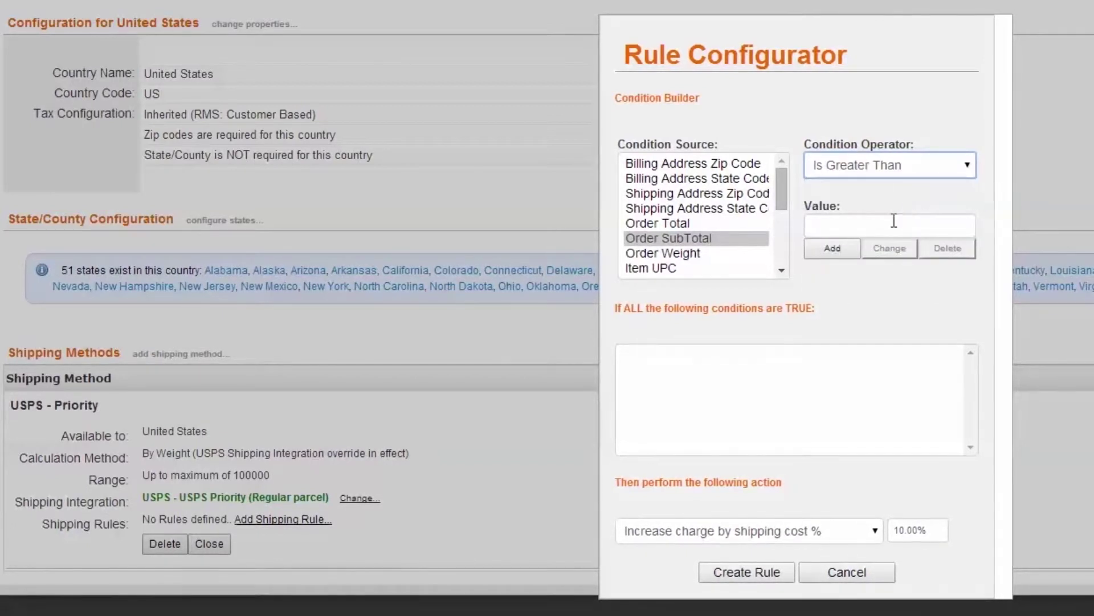
pyautogui.click(893, 223)
pyautogui.write('50')
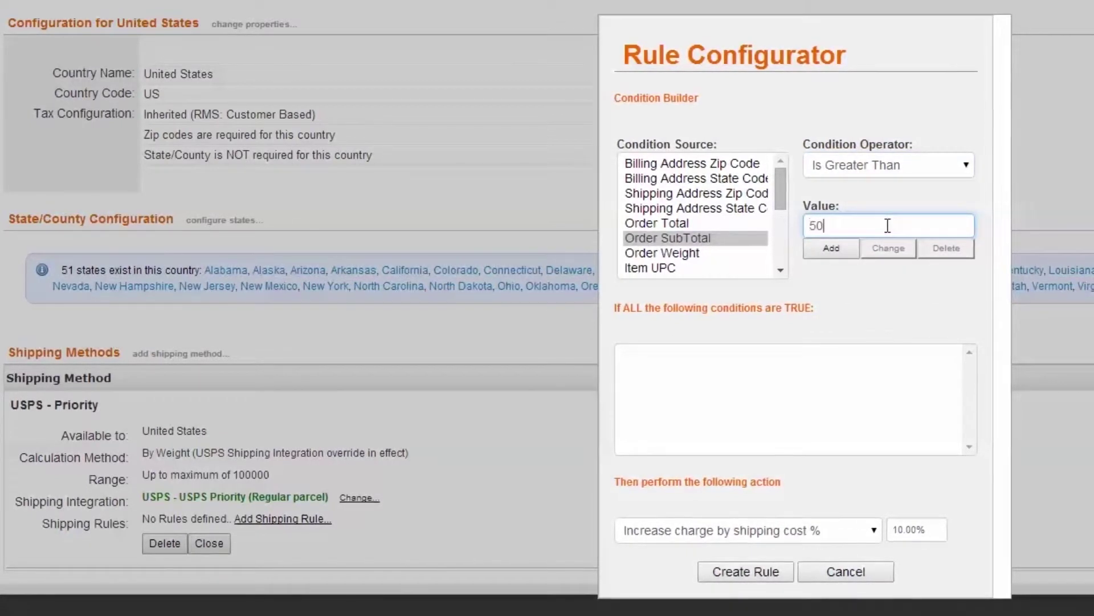
pyautogui.write('.00')
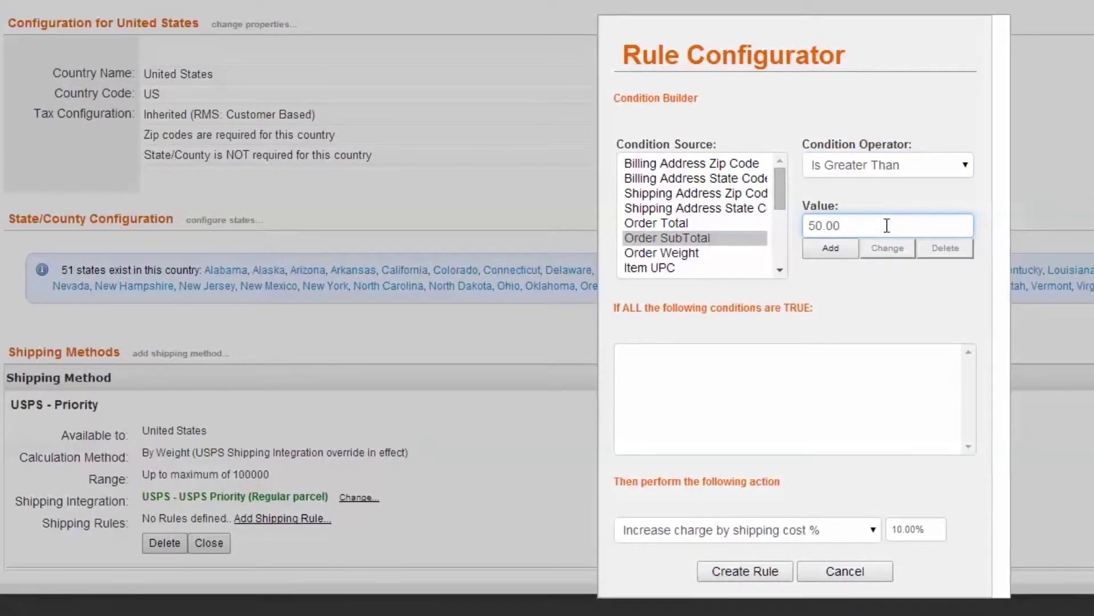
pyautogui.click(833, 251)
pyautogui.moveTo(608, 310); pyautogui.dragTo(655, 308)
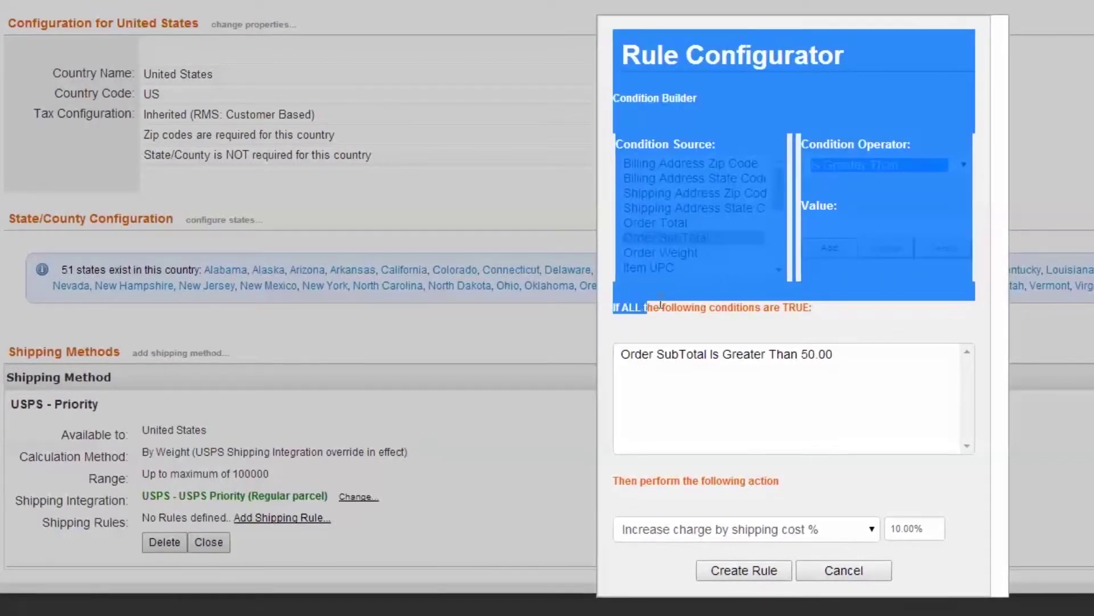
pyautogui.click(667, 311)
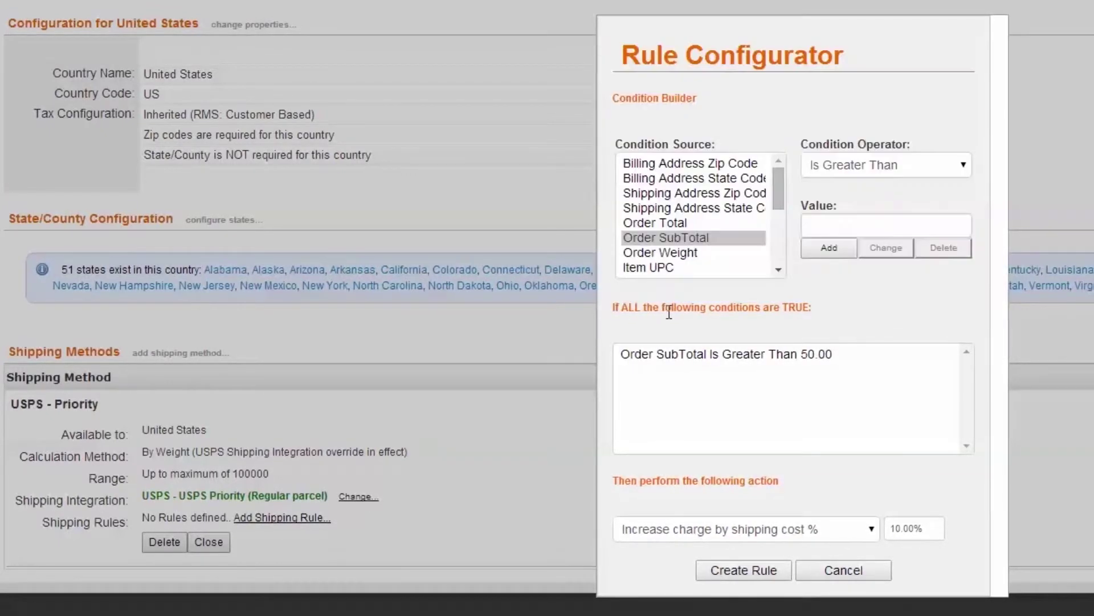
# Add a second condition: Order SubTotal Is Less Than 100.01
pyautogui.click(690, 240)
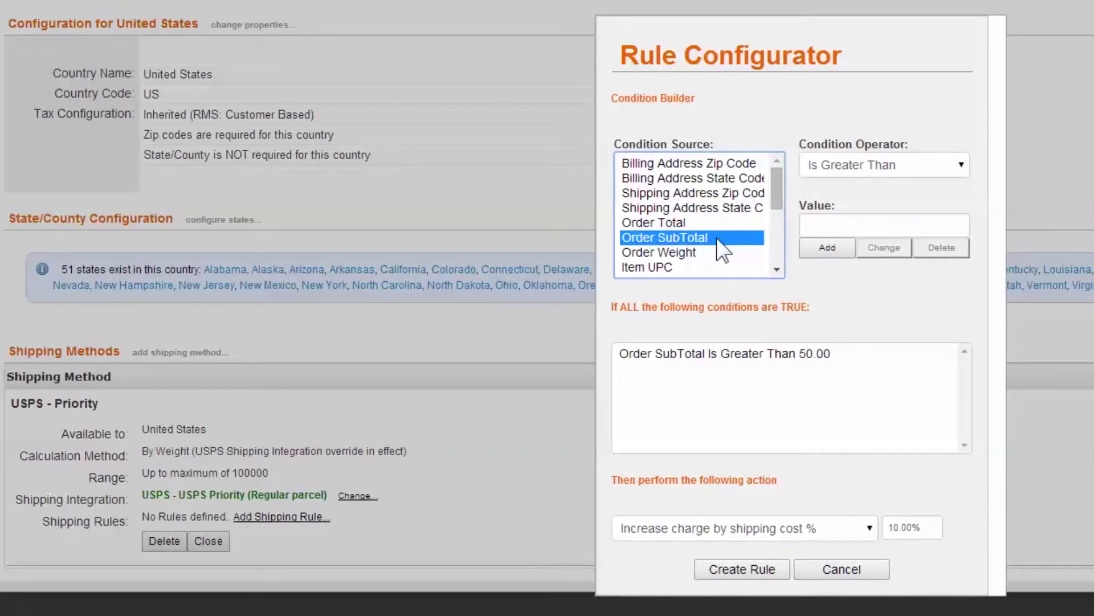
pyautogui.click(922, 167)
pyautogui.click(870, 209)
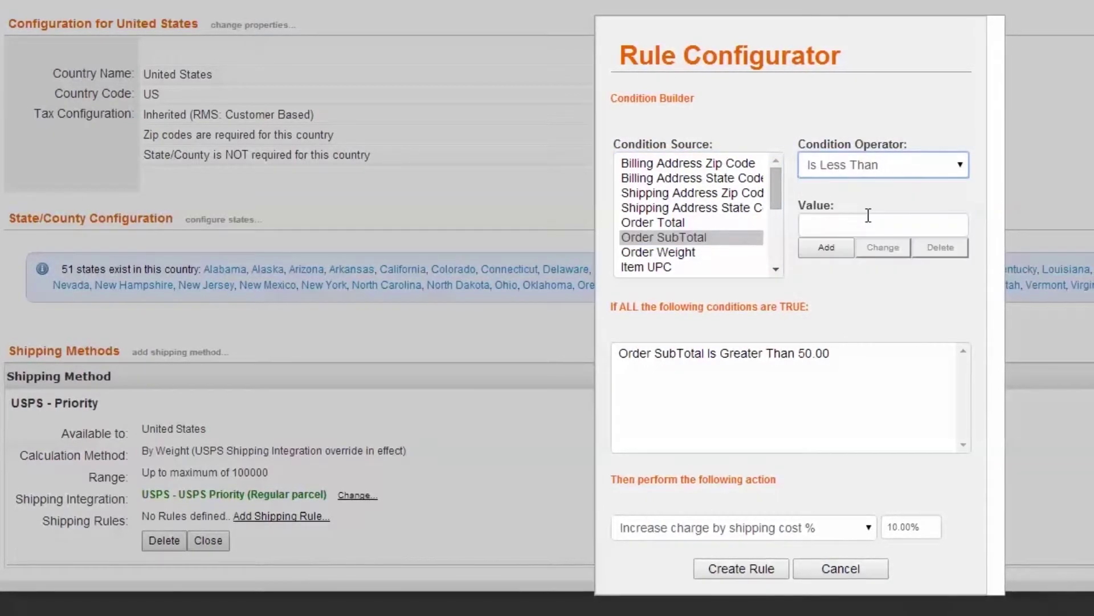
pyautogui.click(850, 229)
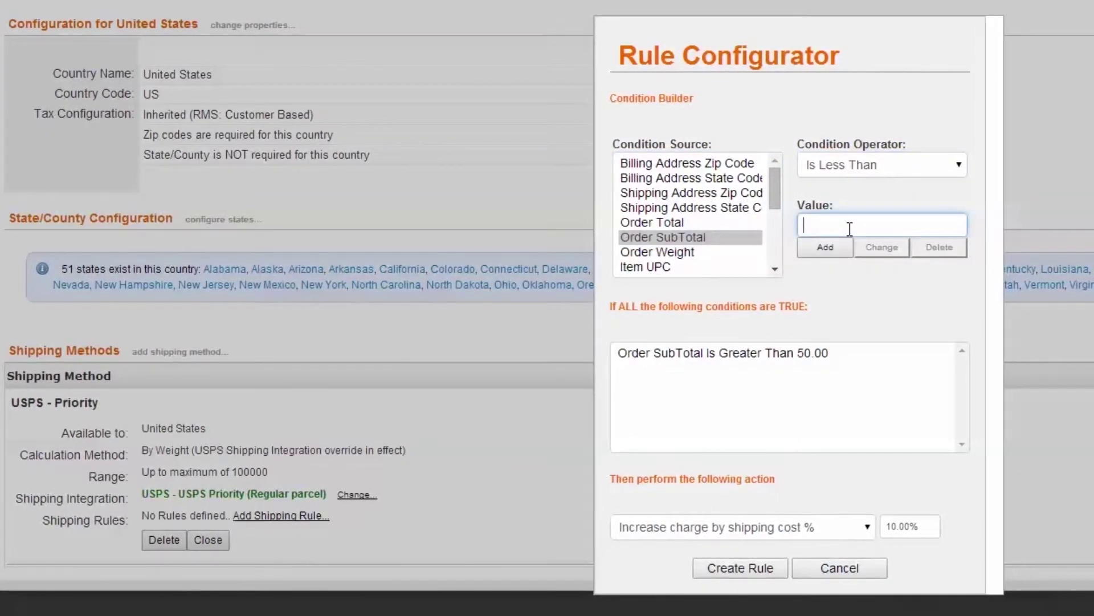
pyautogui.write('100.01')
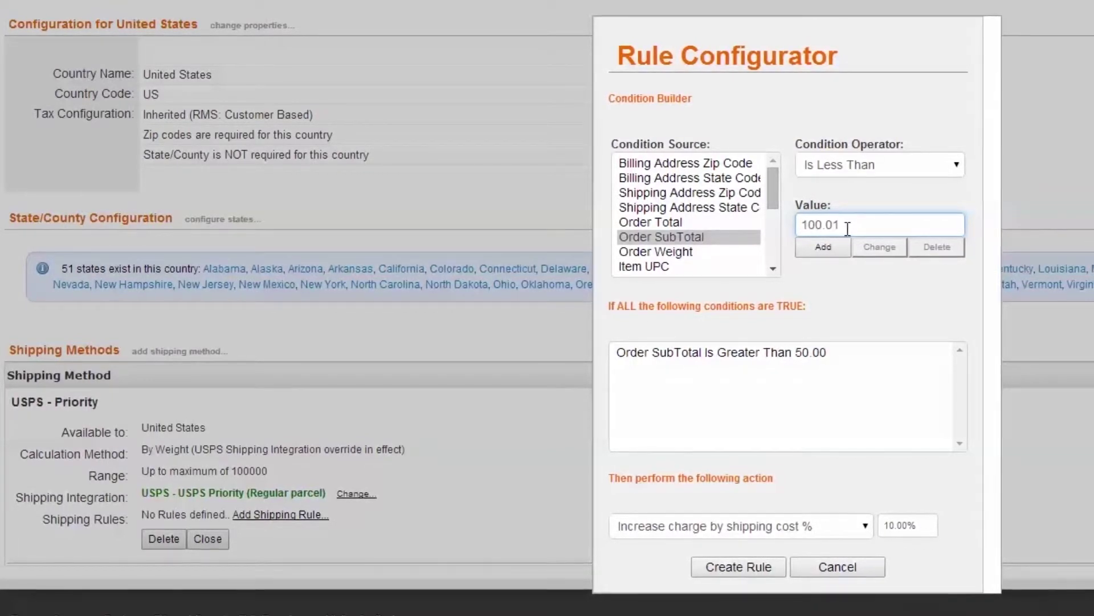
pyautogui.click(823, 247)
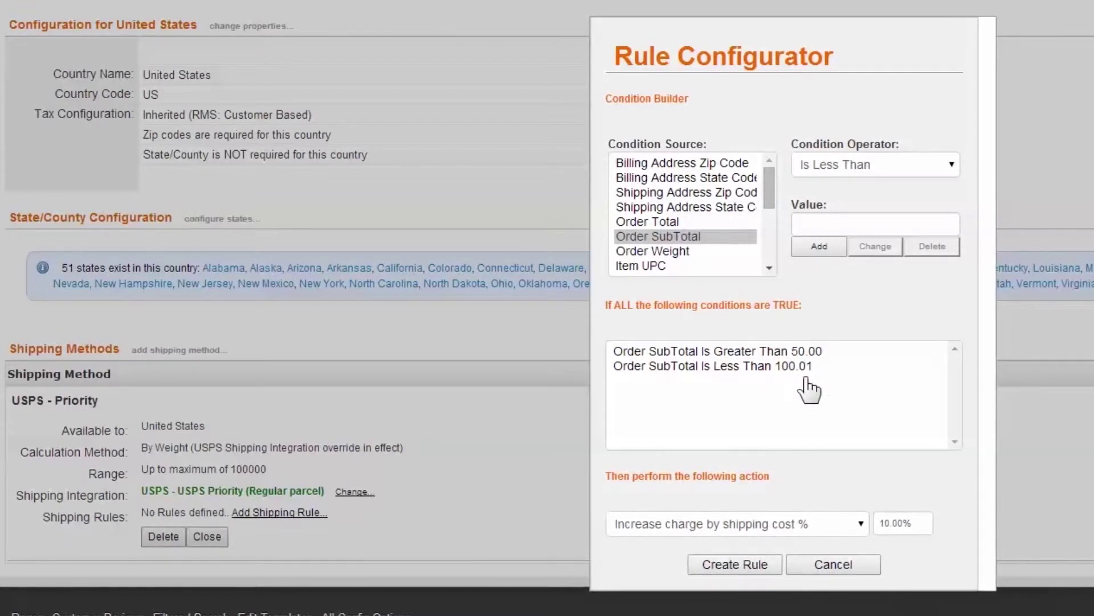
pyautogui.click(860, 522)
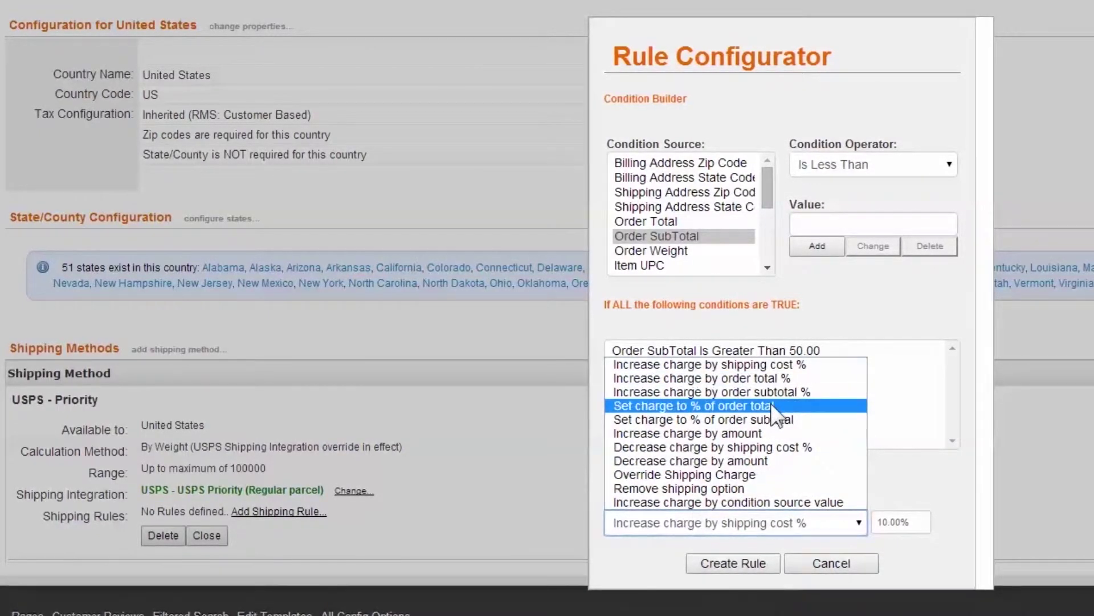
# Set the rule action to Override Shipping Charge at 5.00 and create the rule
pyautogui.click(755, 473)
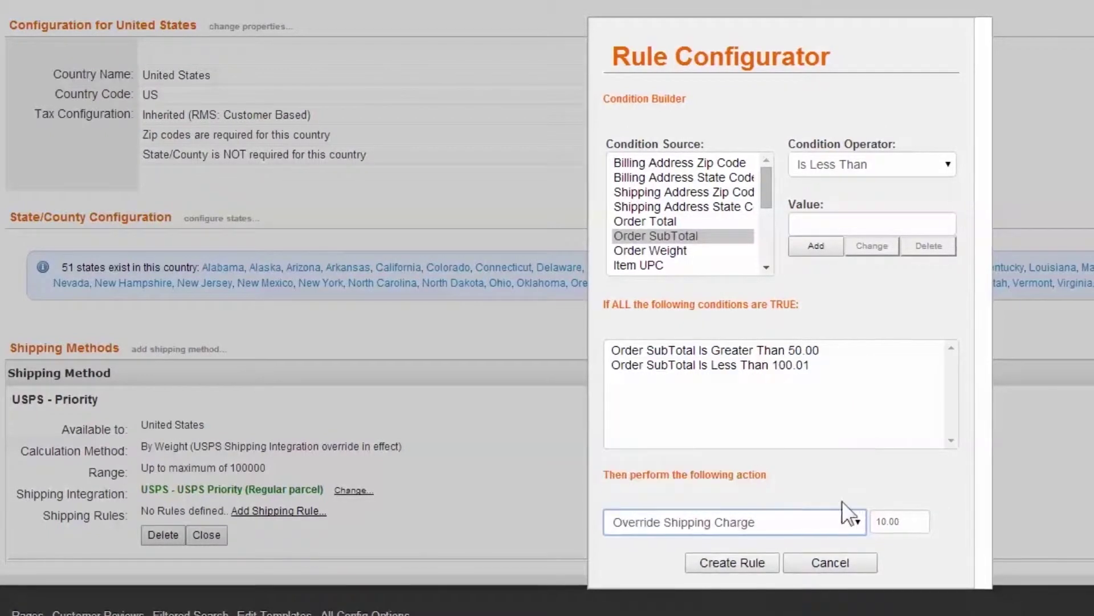
pyautogui.moveTo(903, 511); pyautogui.dragTo(867, 491)
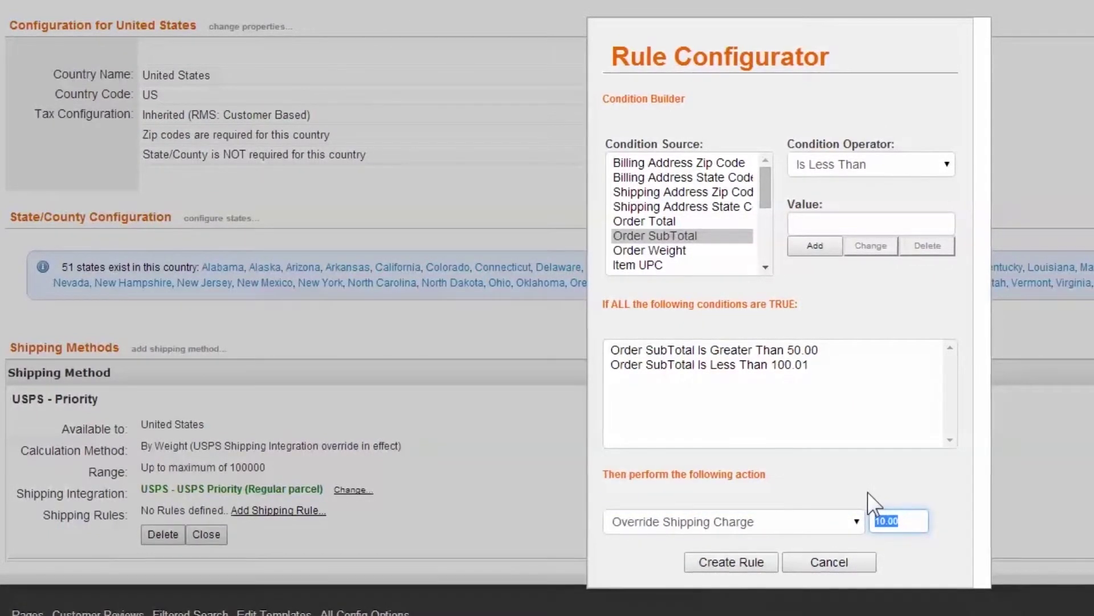
pyautogui.write('5.00')
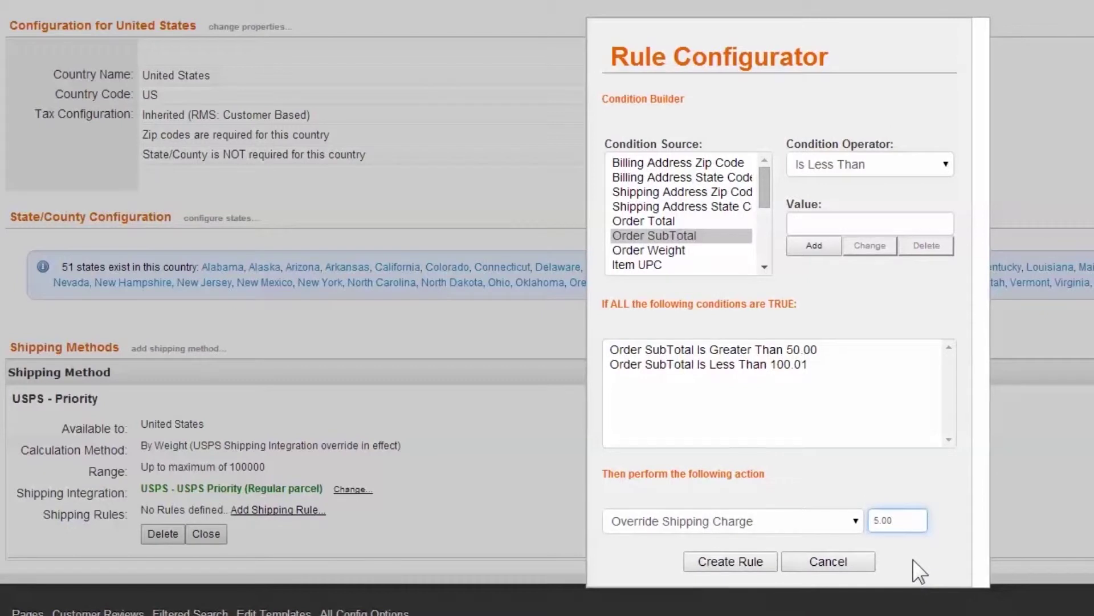
pyautogui.click(805, 376)
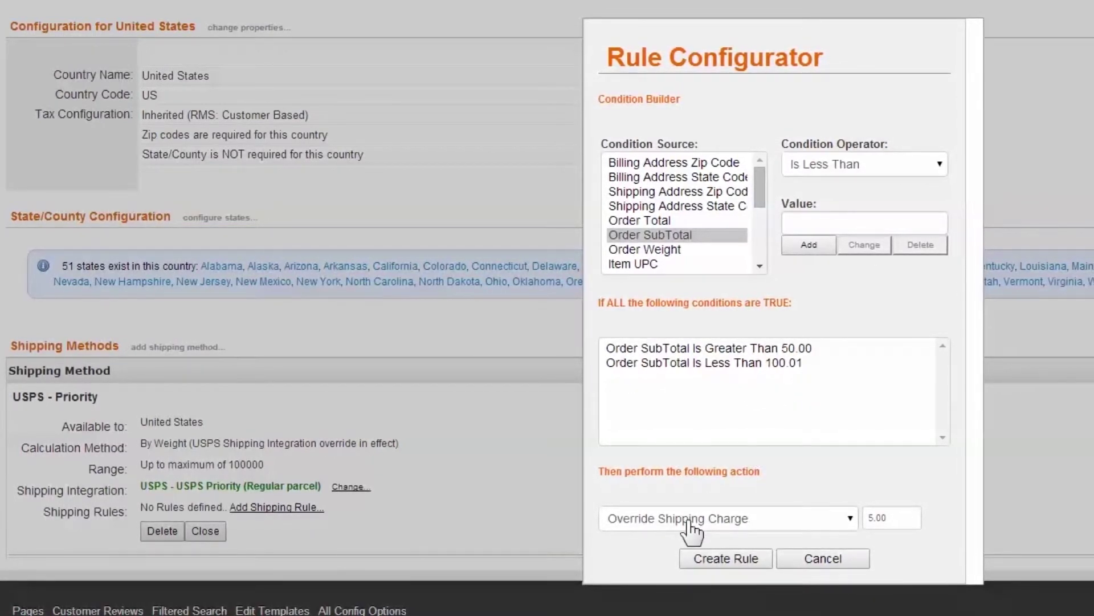
pyautogui.click(719, 559)
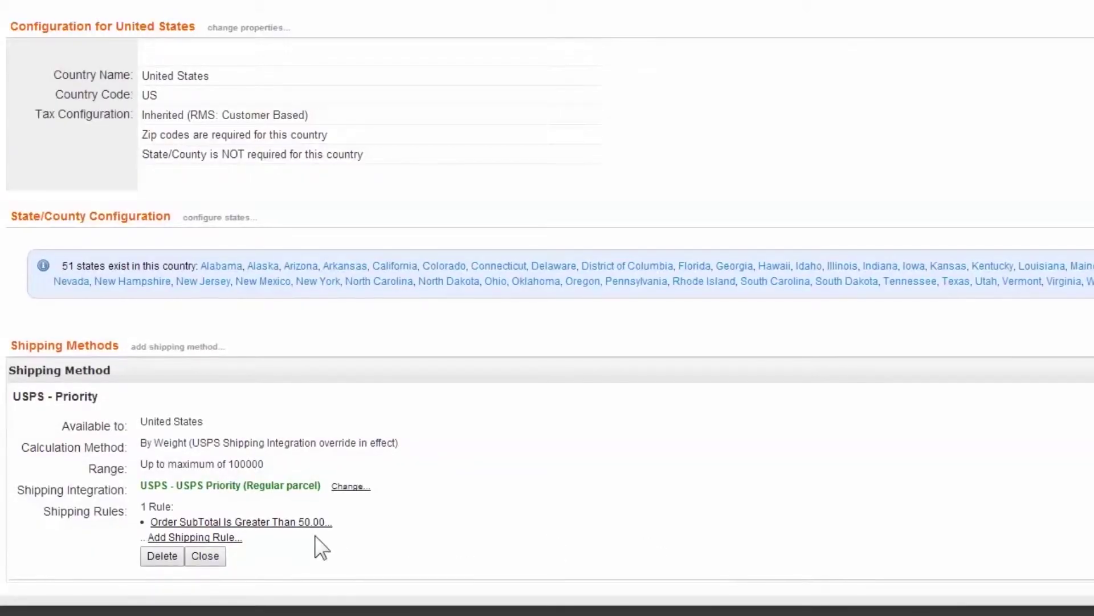
# Start a second USPS - Priority rule with condition Order SubTotal Is Greater Than 100.00
pyautogui.click(208, 537)
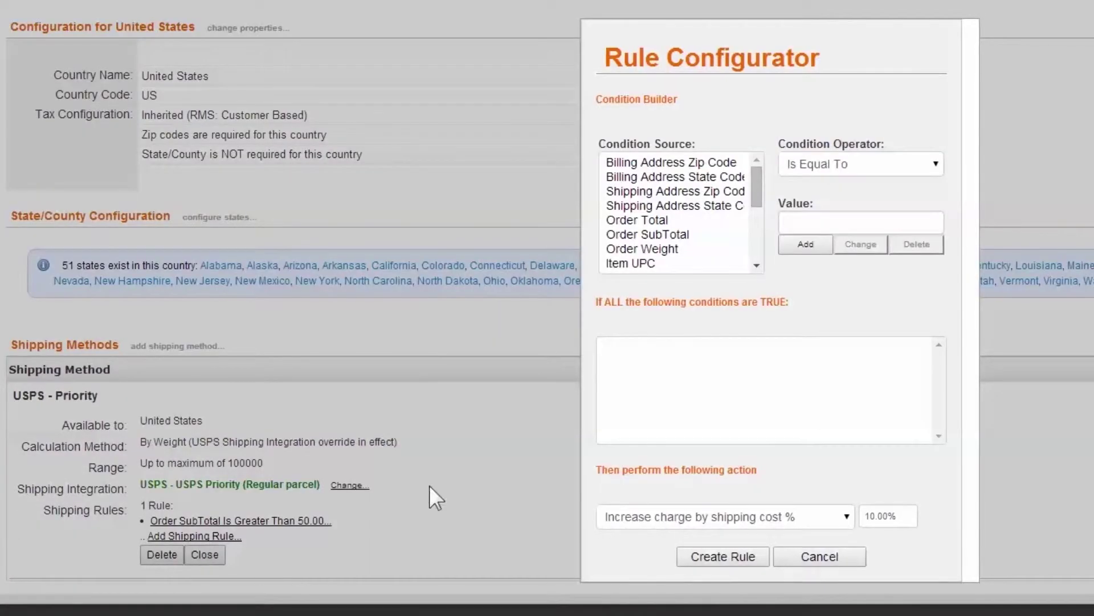
pyautogui.click(678, 236)
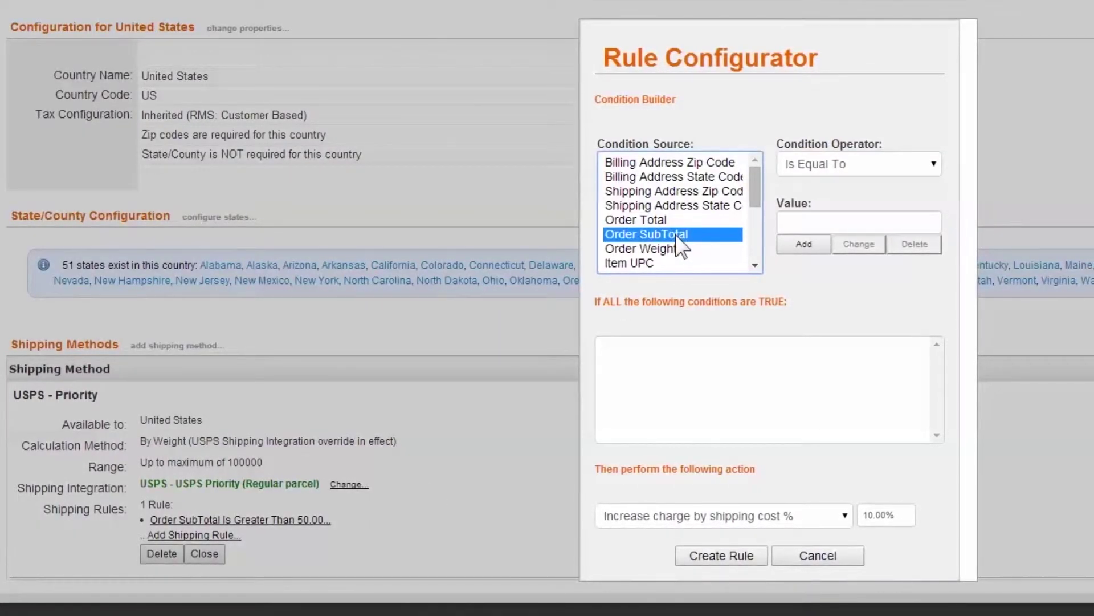
pyautogui.click(932, 168)
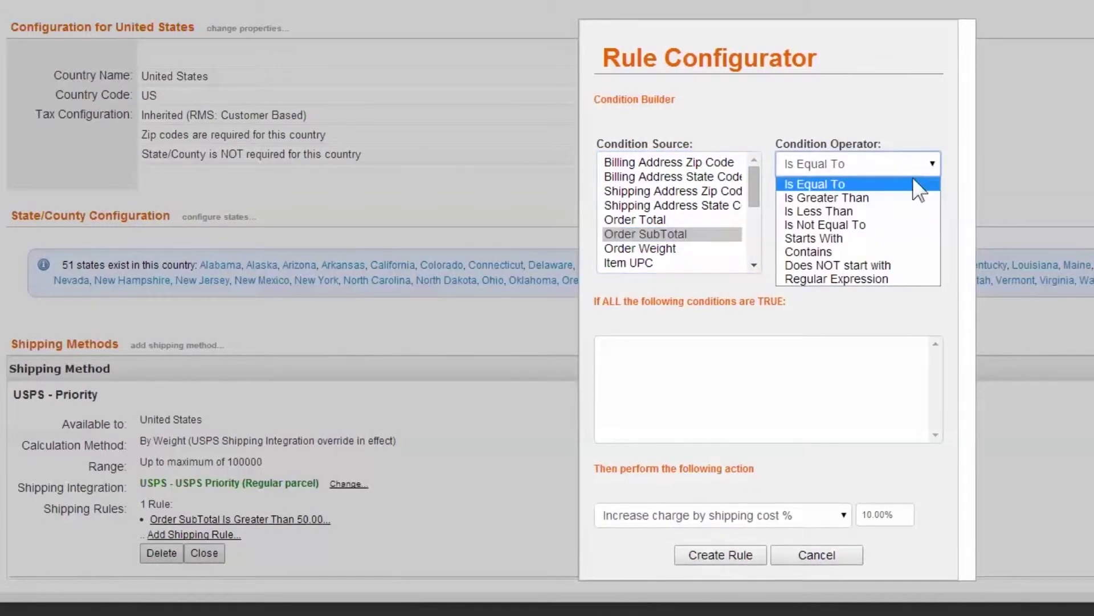
pyautogui.click(872, 197)
pyautogui.click(855, 221)
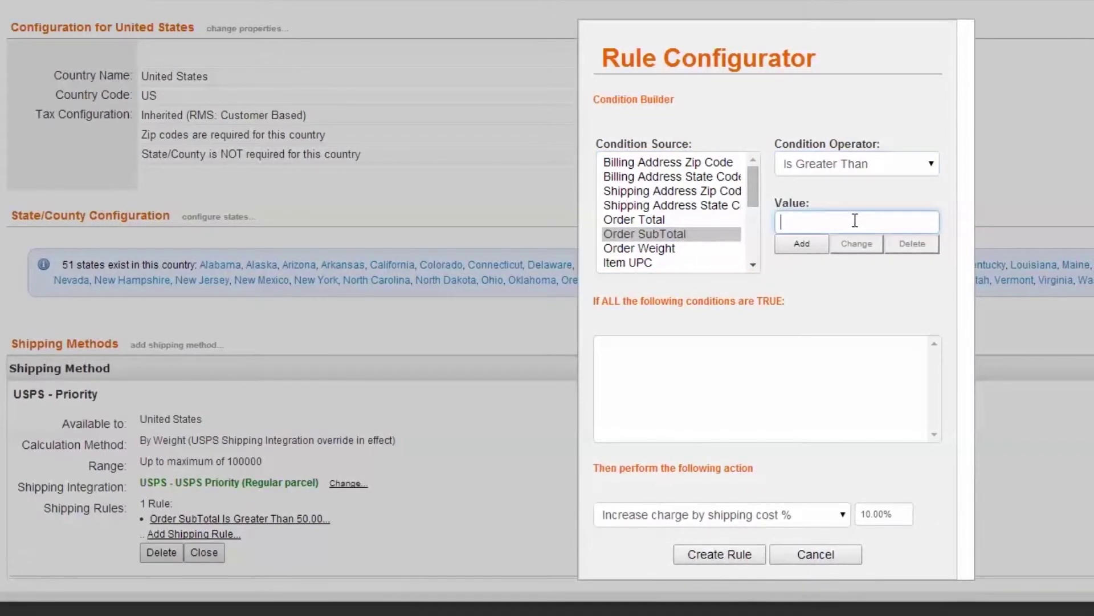
pyautogui.write('100.00')
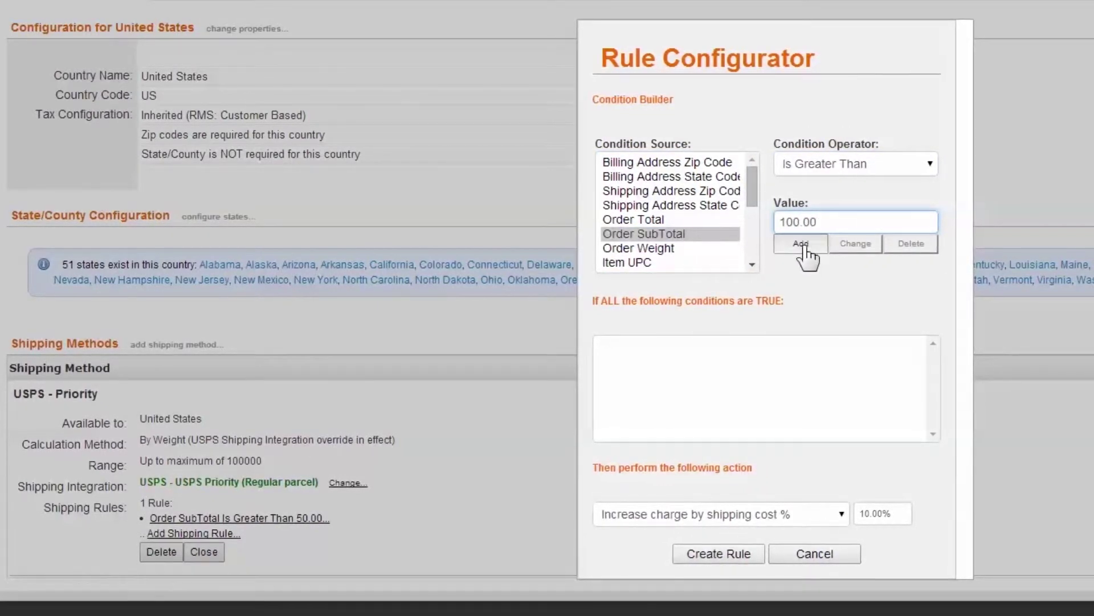
pyautogui.click(801, 244)
# Make the rule override the shipping charge to 0.00 and create it
pyautogui.click(839, 515)
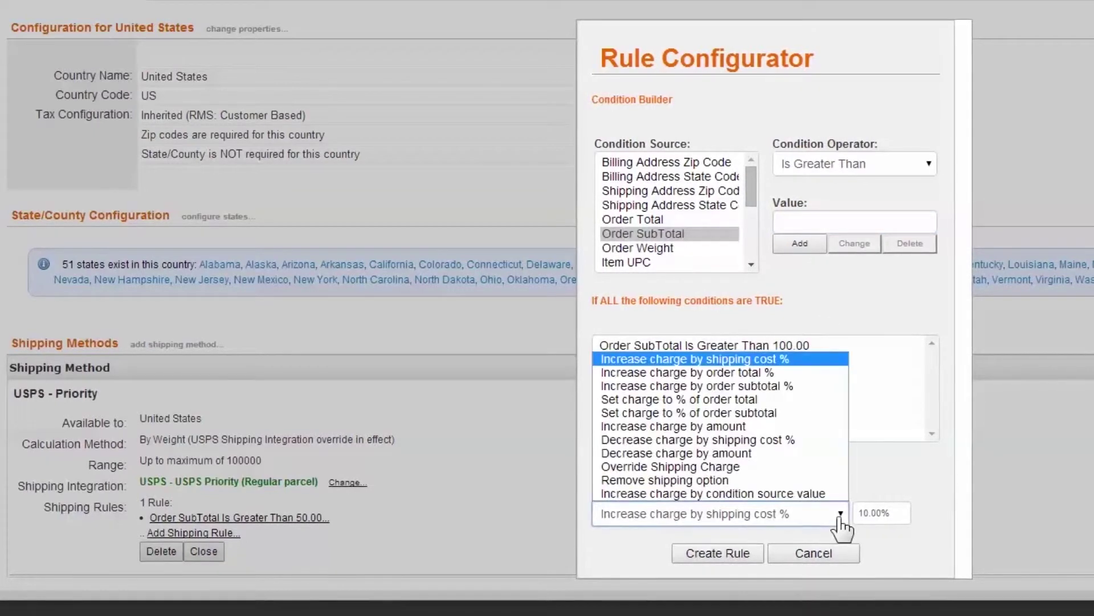
pyautogui.click(708, 467)
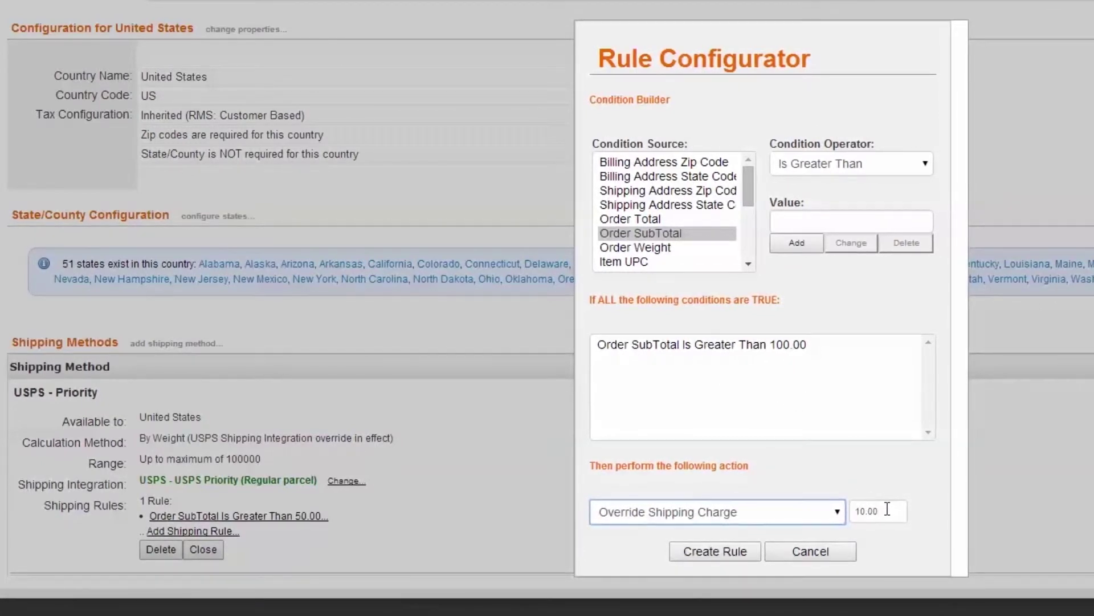
pyautogui.moveTo(887, 509); pyautogui.dragTo(836, 513)
pyautogui.write('0.00')
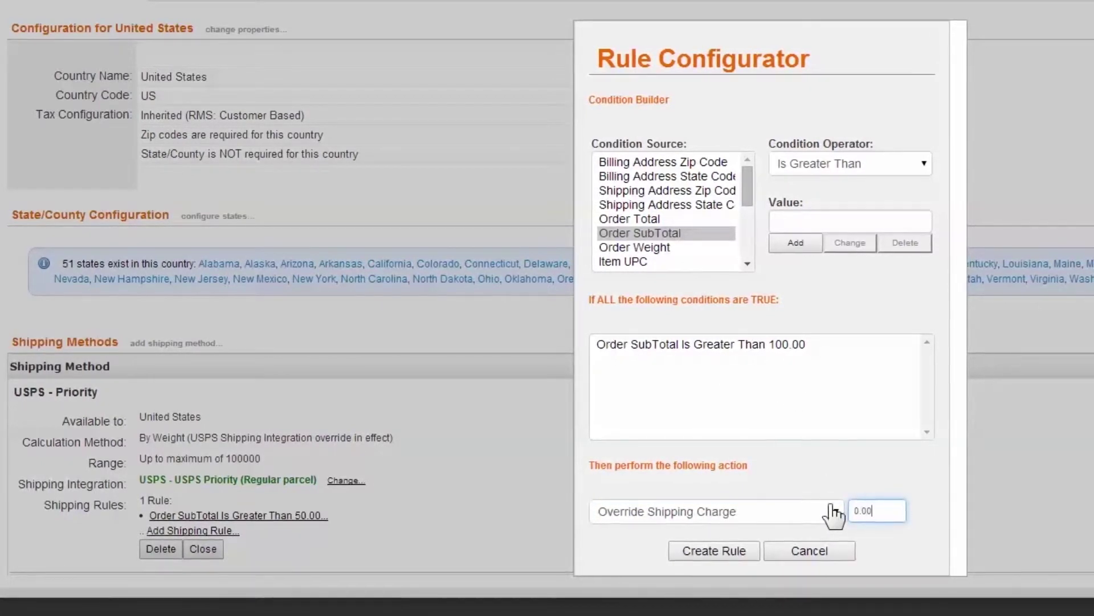
pyautogui.click(714, 550)
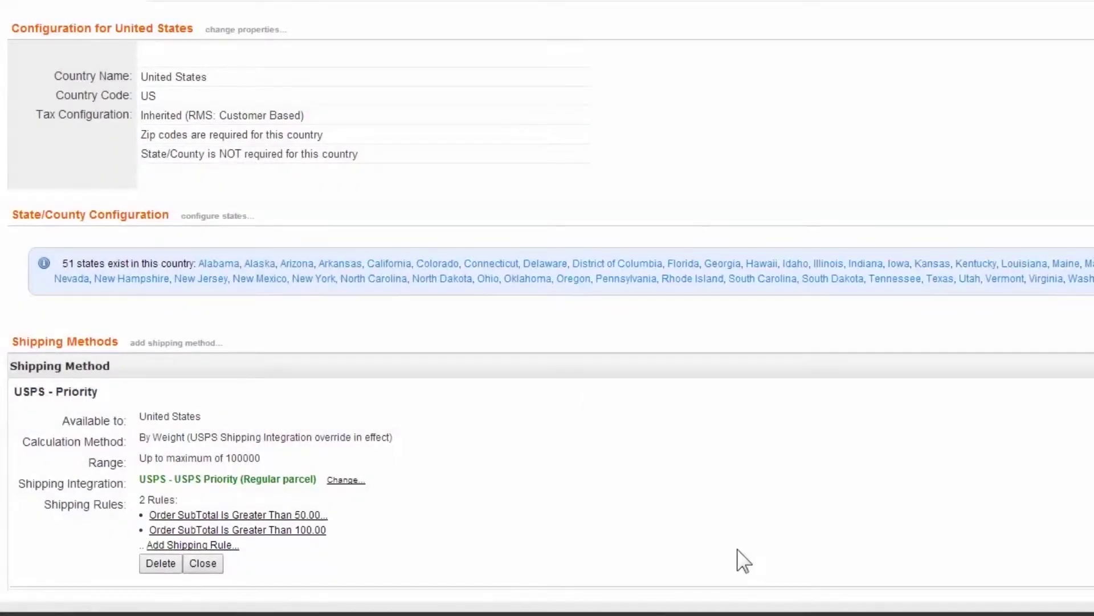
# Add FedEx - Next Day as a shipping method for the entire United States
pyautogui.click(201, 344)
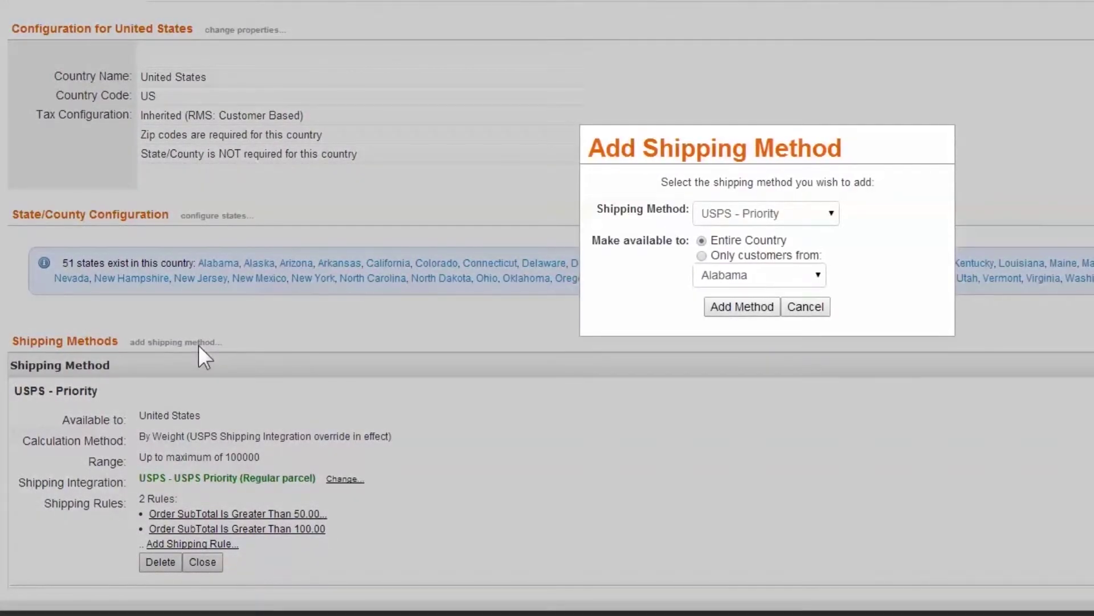
pyautogui.click(830, 220)
pyautogui.click(798, 248)
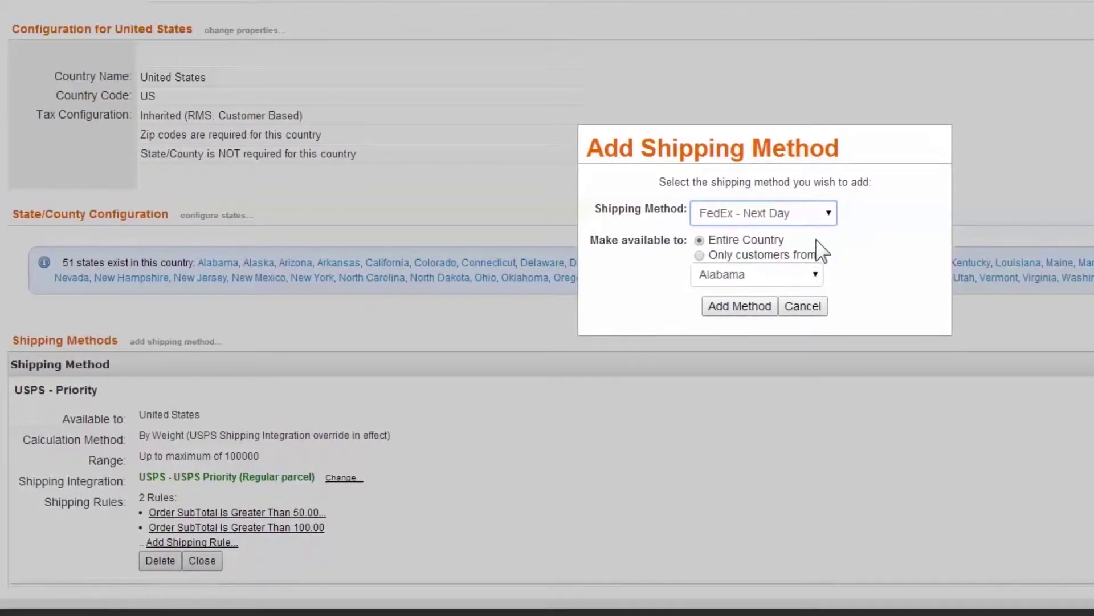
pyautogui.click(735, 308)
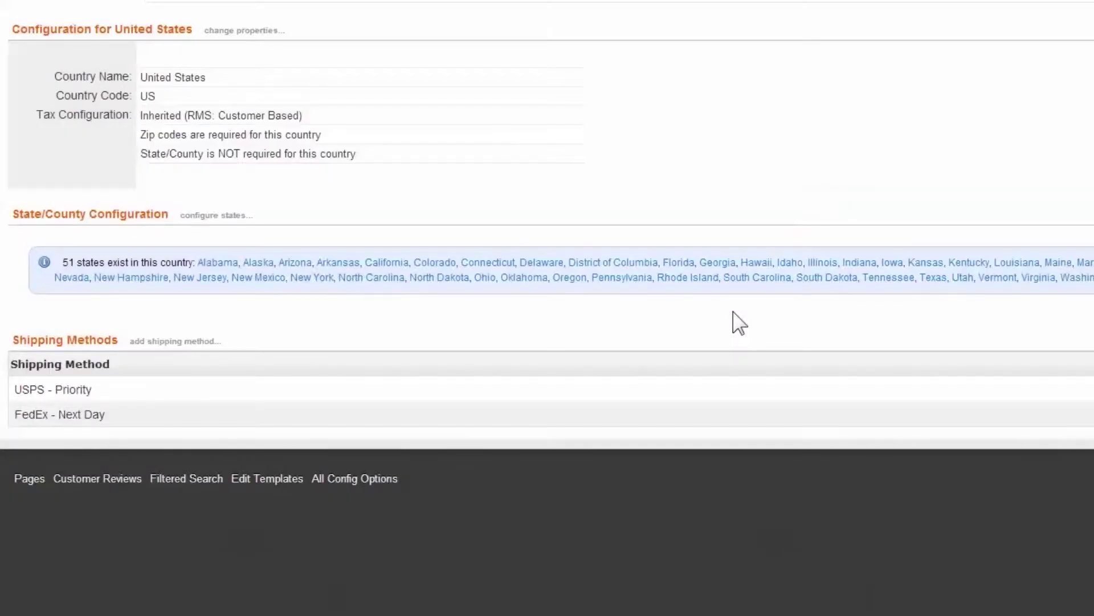
# Set FedEx - Next Day's integration to FedEx Web Services (Domestic) Overnight and save
pyautogui.click(97, 416)
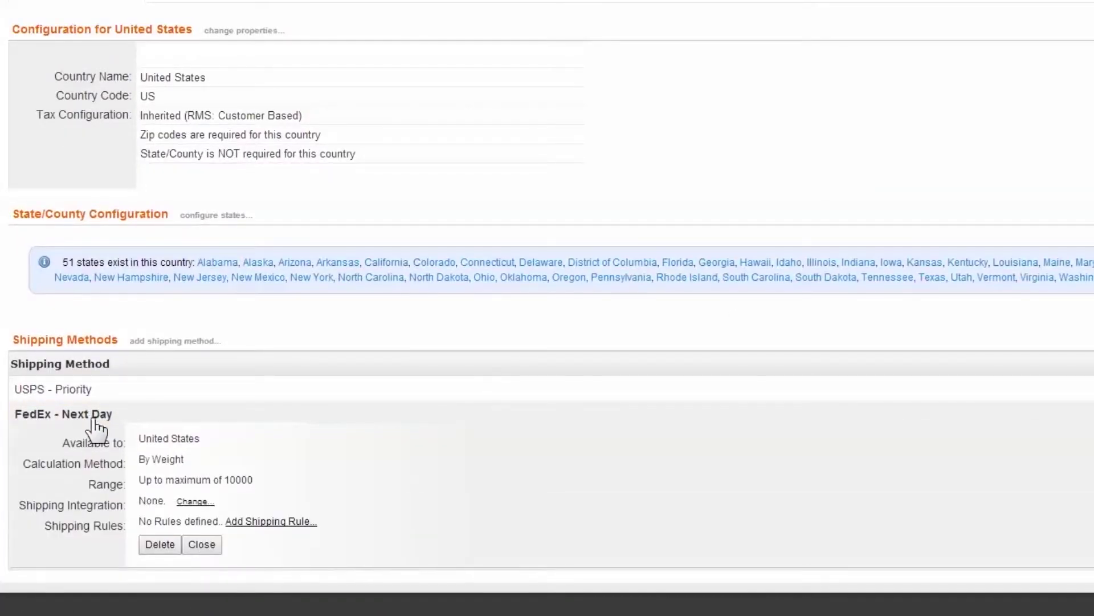
pyautogui.click(195, 502)
pyautogui.click(867, 246)
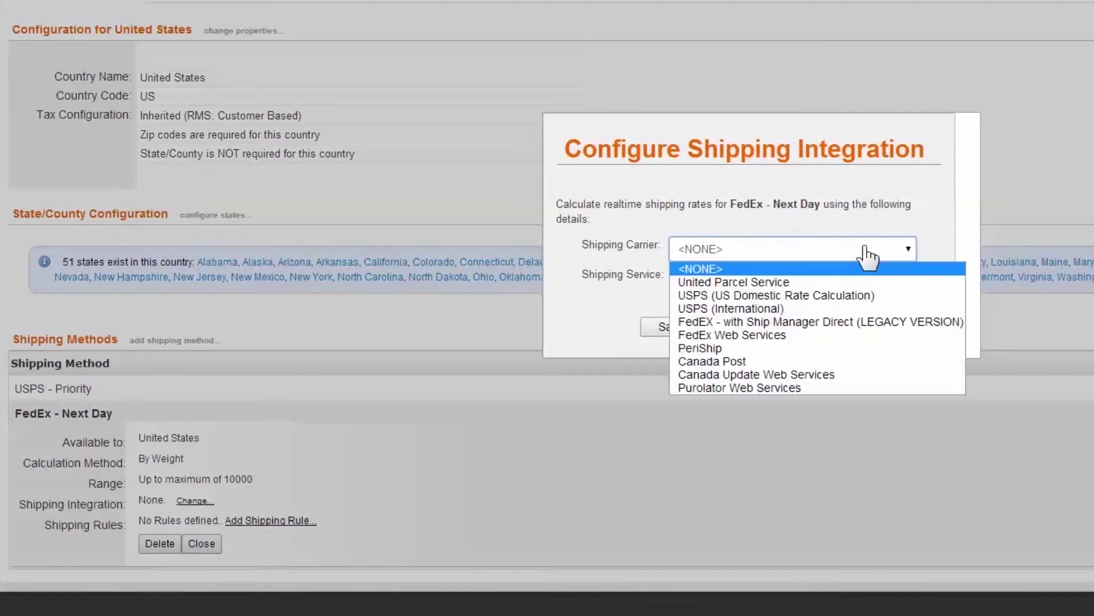
pyautogui.click(785, 336)
pyautogui.click(817, 293)
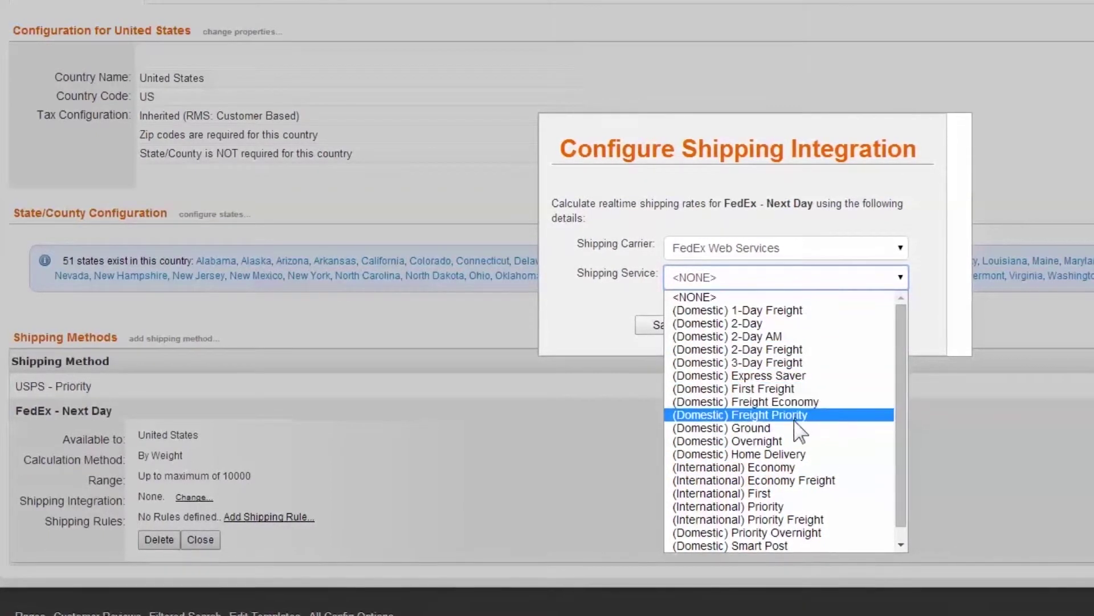
pyautogui.click(784, 440)
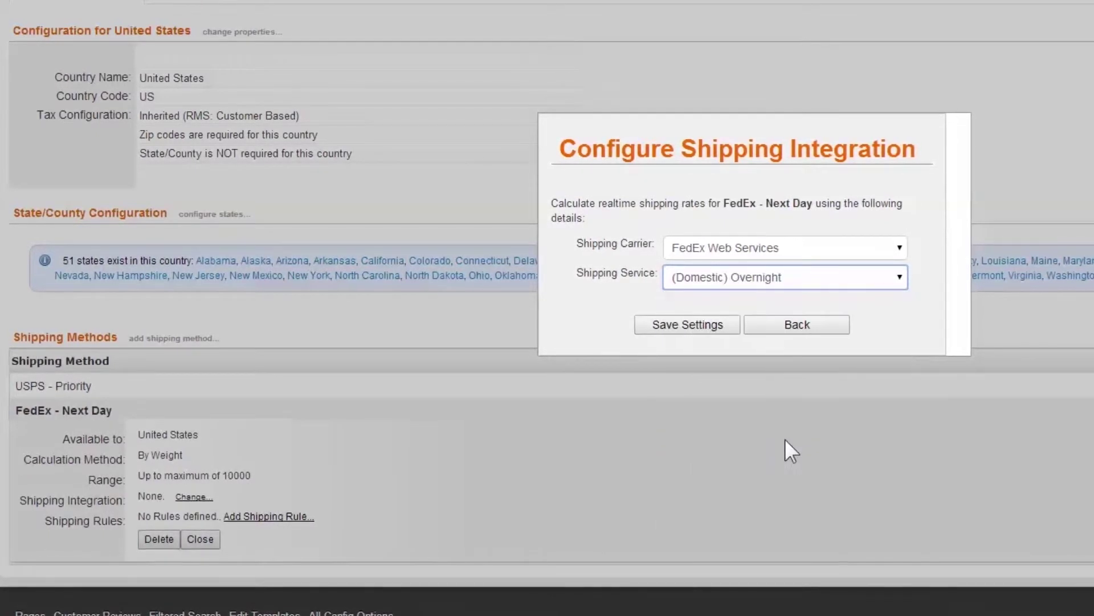
pyautogui.click(687, 336)
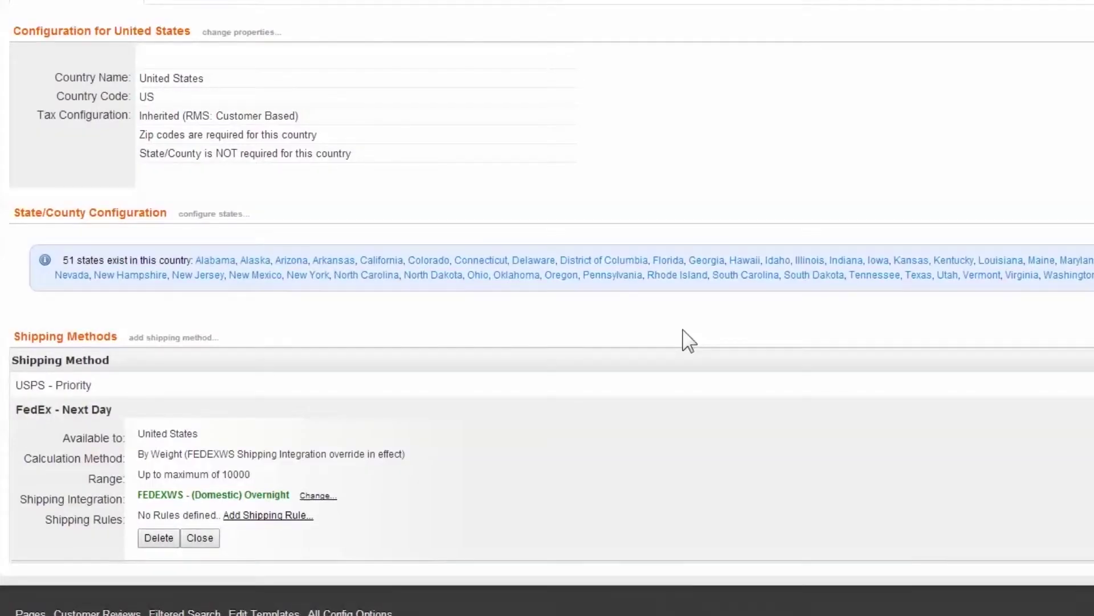
# Add Free In Store - Pickup as a shipping method for the entire country
pyautogui.click(180, 337)
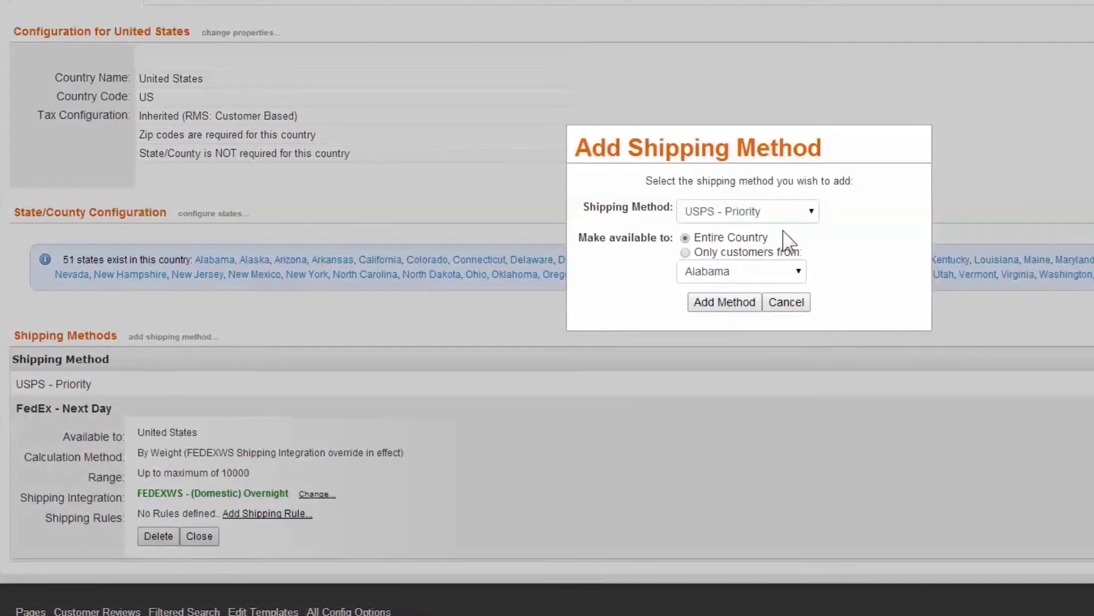
pyautogui.click(805, 215)
pyautogui.click(781, 257)
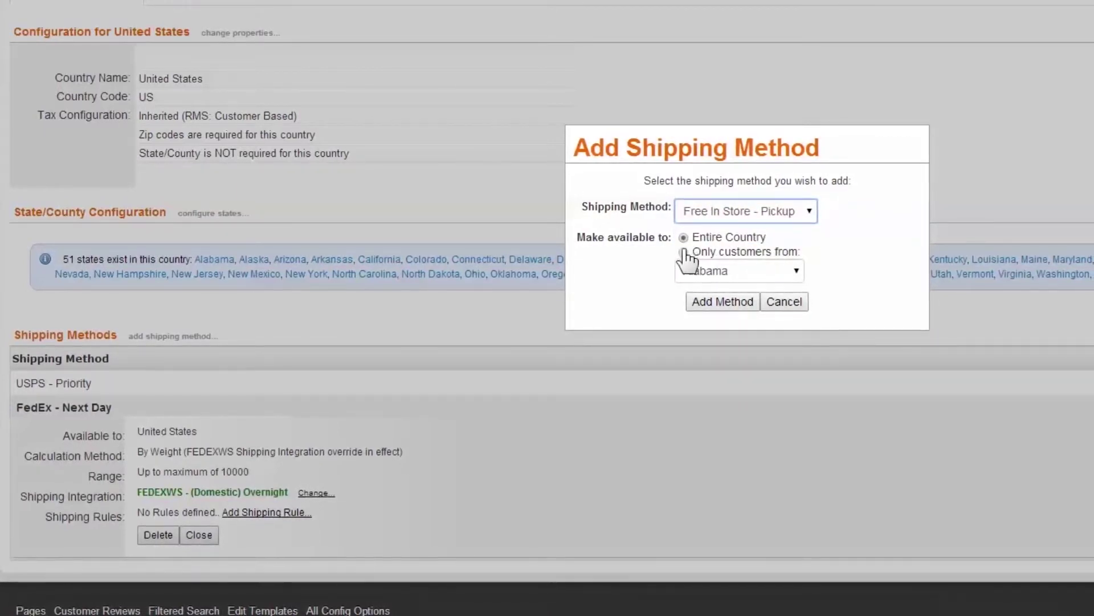
pyautogui.click(794, 270)
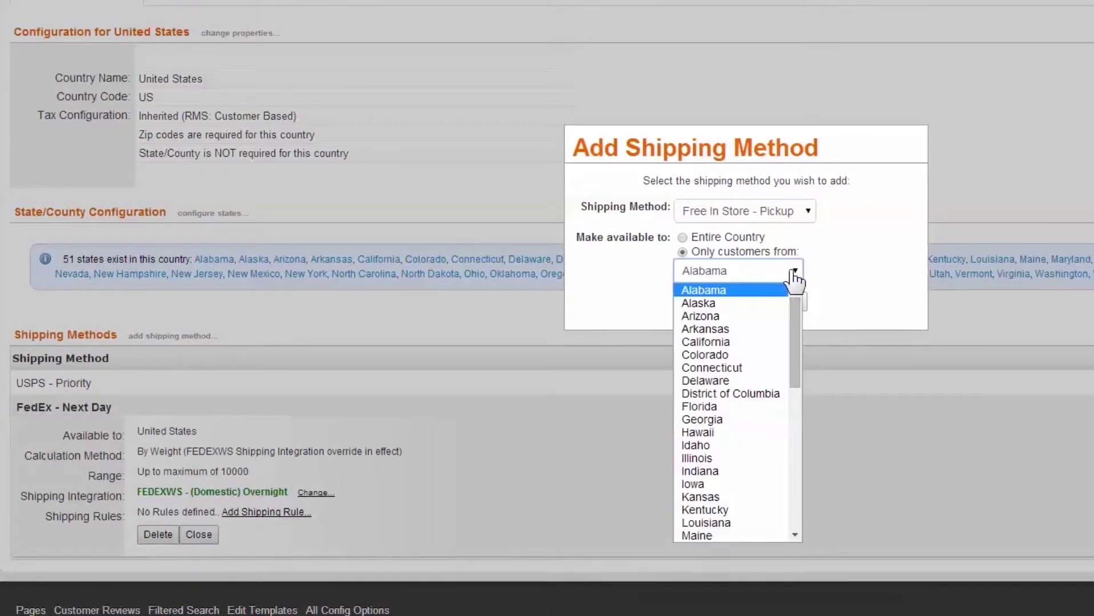
pyautogui.click(750, 355)
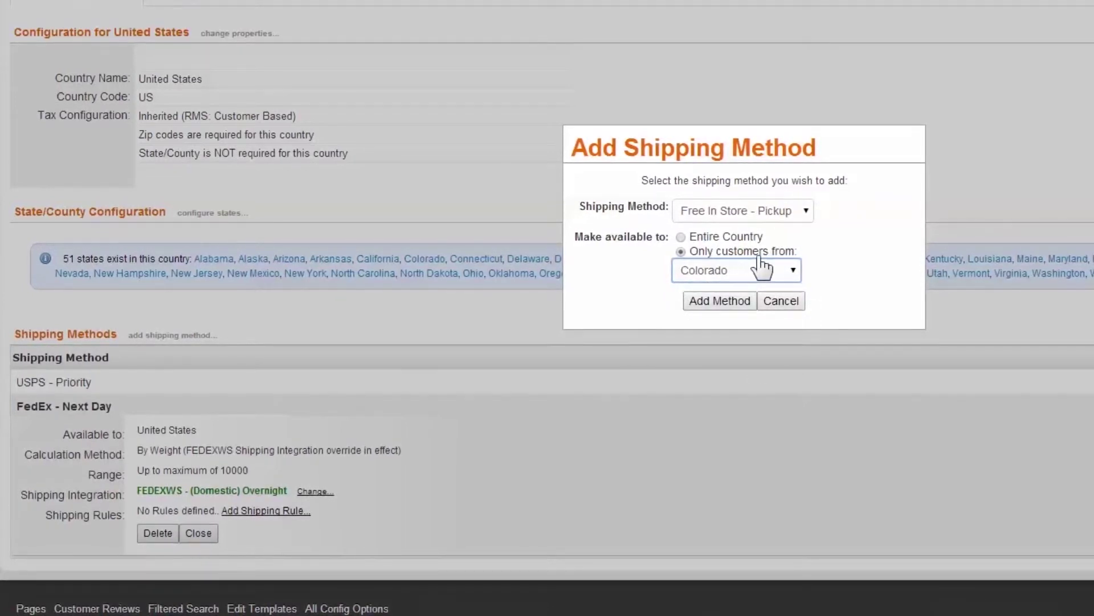
pyautogui.click(729, 278)
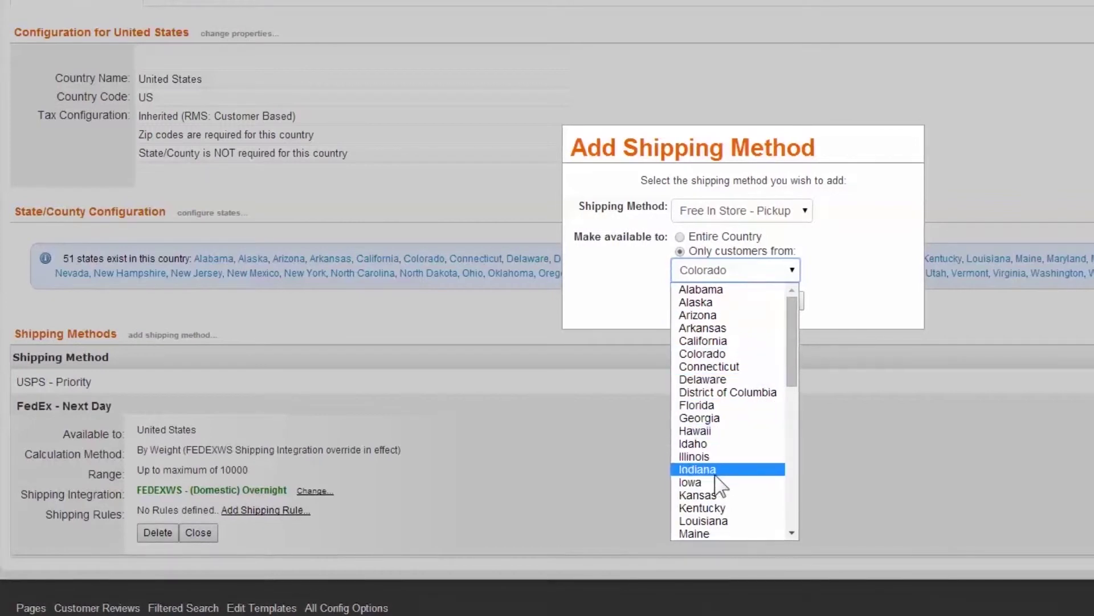
pyautogui.click(722, 502)
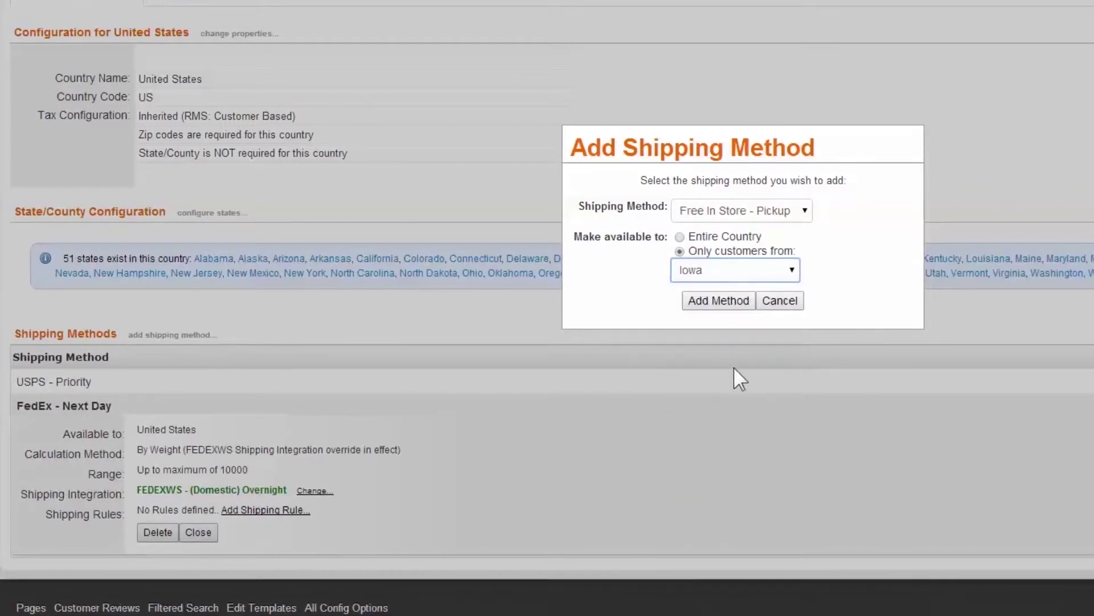
pyautogui.click(729, 275)
pyautogui.scroll(-10, 732, 504)
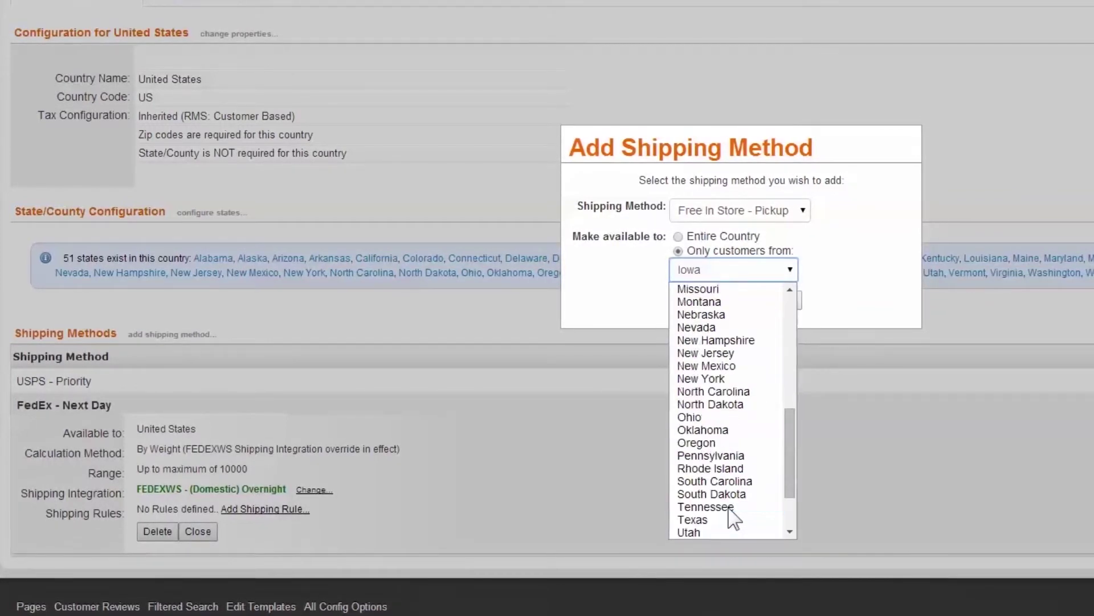
pyautogui.click(730, 470)
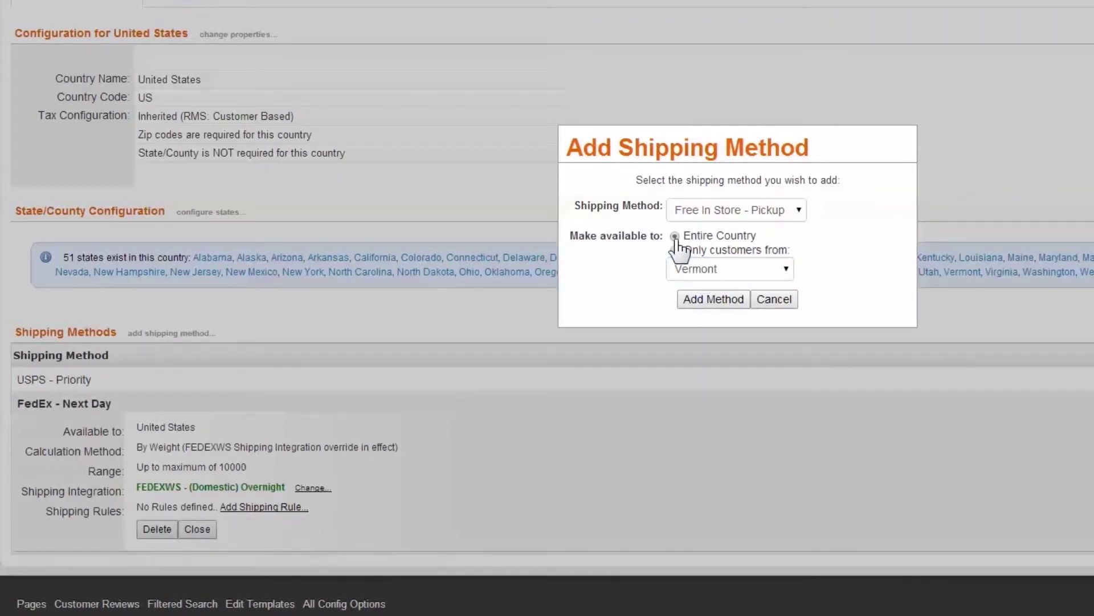
pyautogui.click(714, 300)
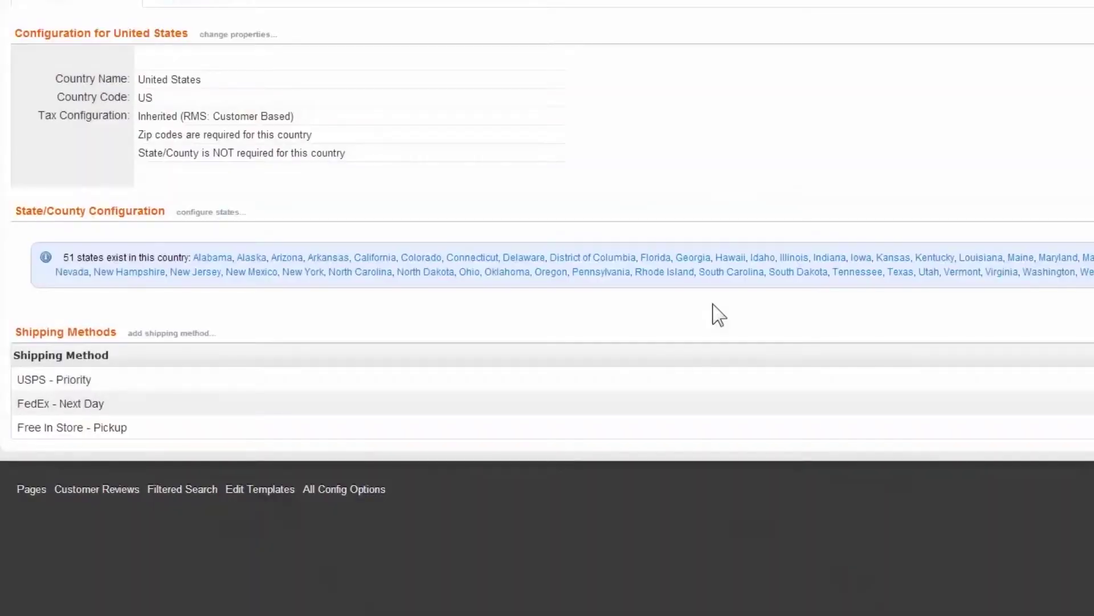
# Expand Free In Store - Pickup and review its integration, rules and calculation details
pyautogui.click(89, 439)
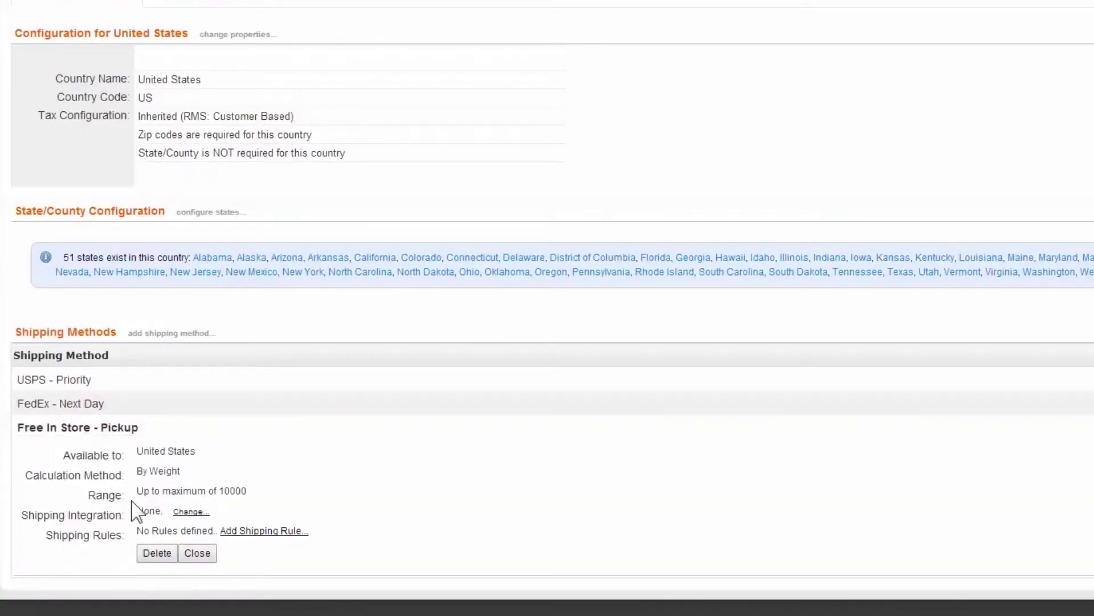
pyautogui.moveTo(22, 520); pyautogui.dragTo(91, 536)
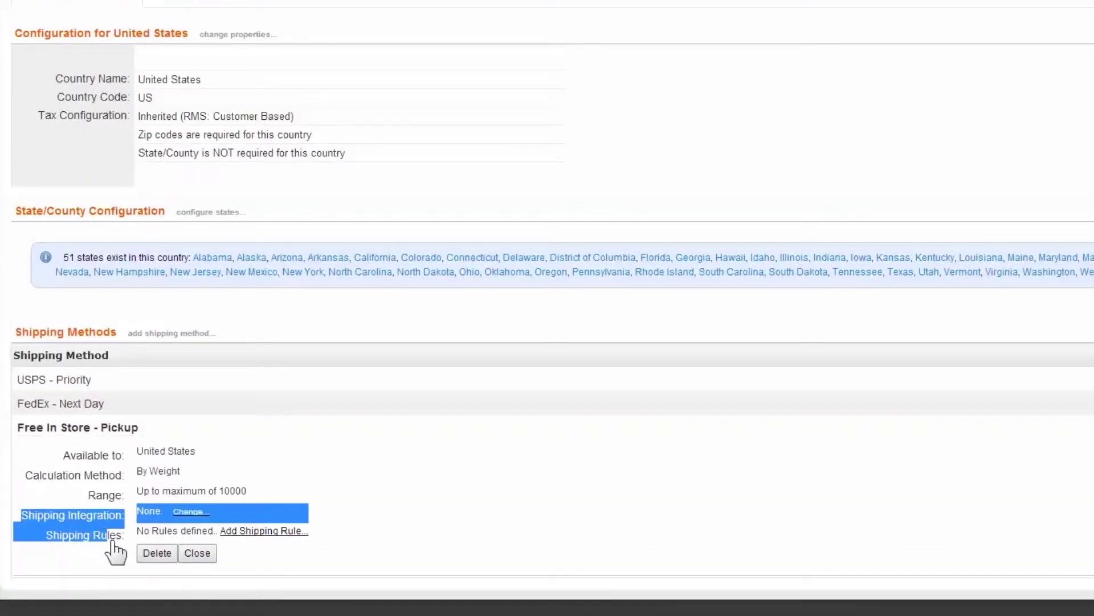
pyautogui.click(29, 491)
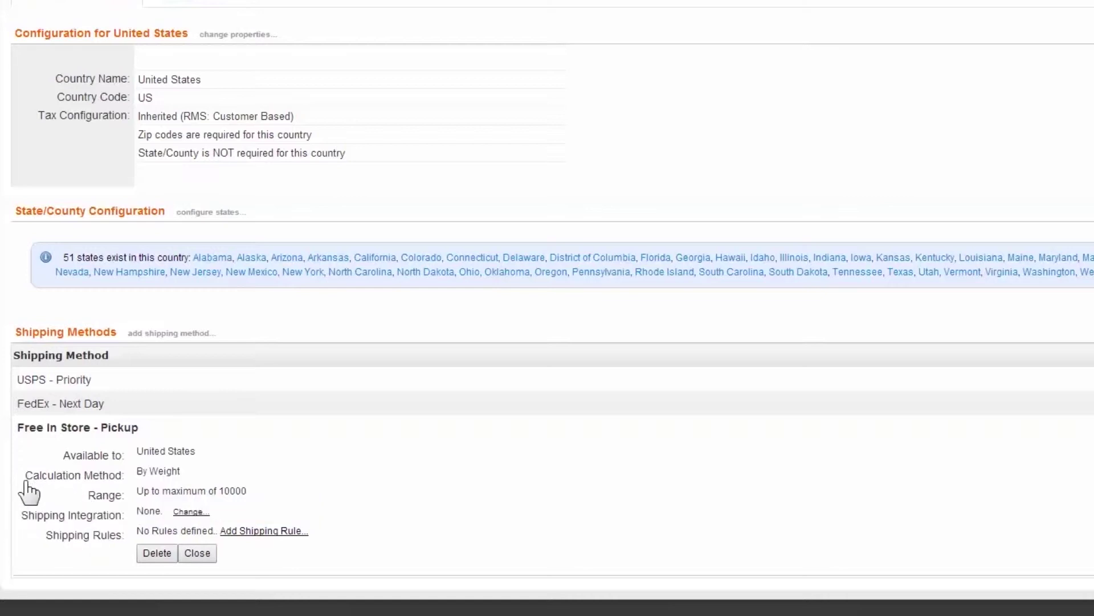
pyautogui.moveTo(70, 487); pyautogui.dragTo(277, 504)
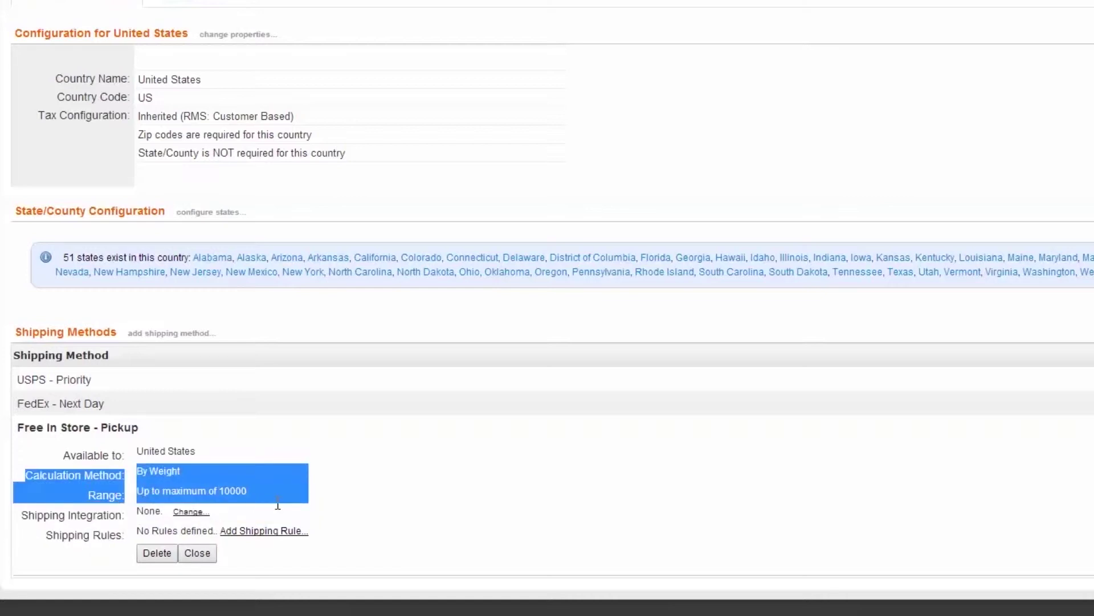
pyautogui.click(478, 440)
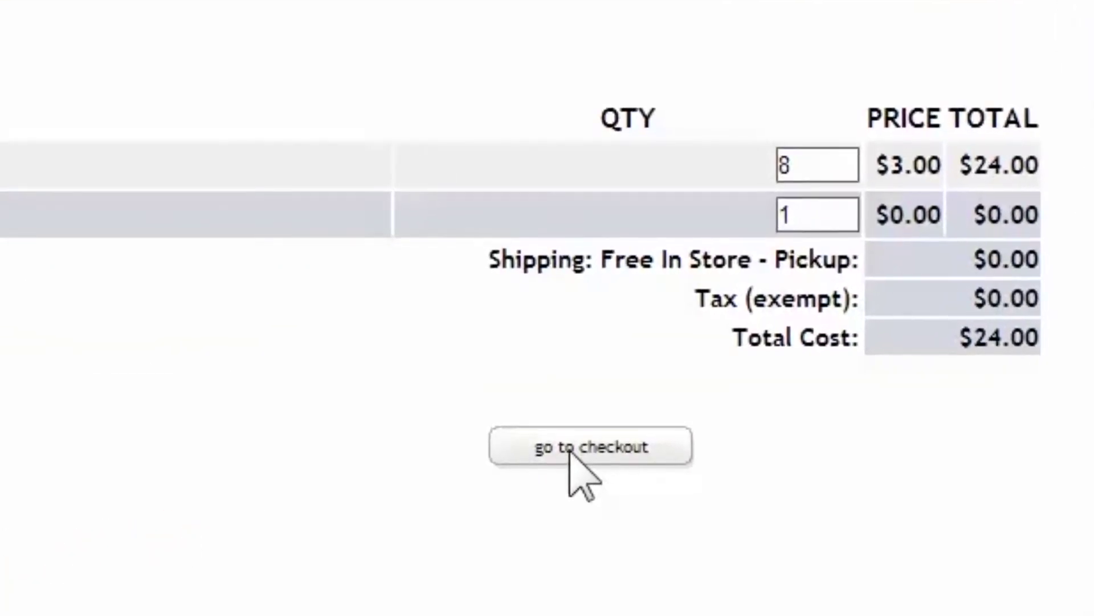
# Go to storefront checkout and review the three shipping options and their prices
pyautogui.click(570, 450)
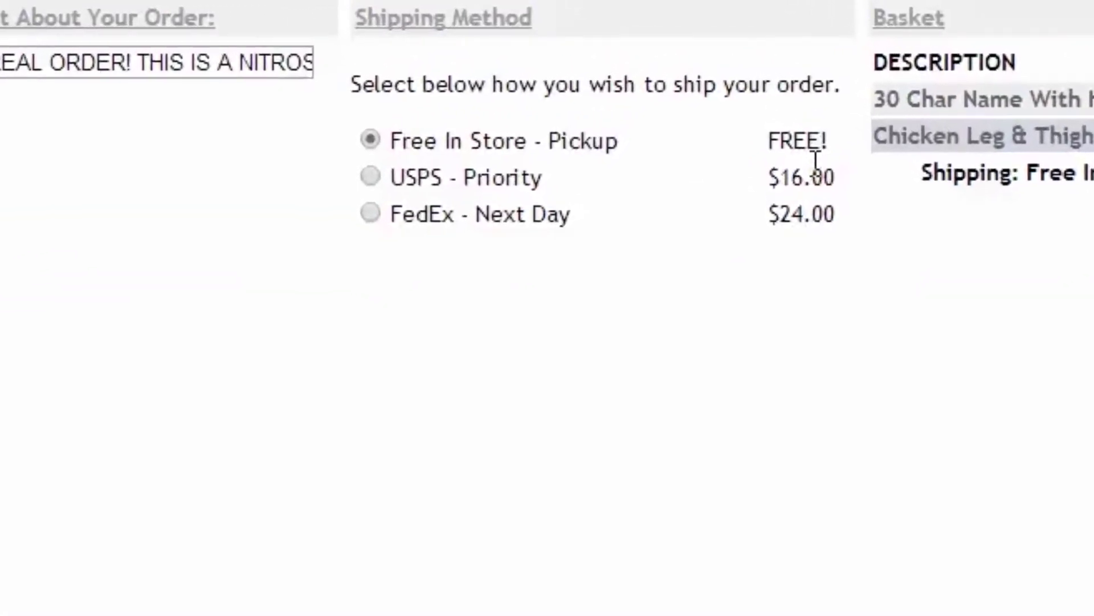
pyautogui.moveTo(860, 260); pyautogui.dragTo(325, 175)
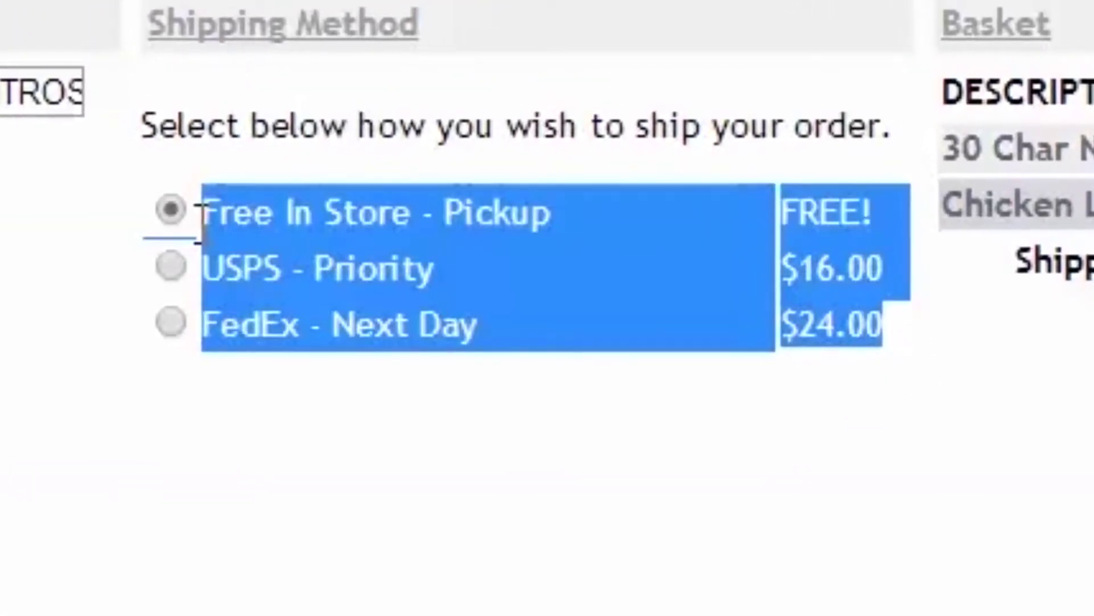
pyautogui.click(786, 518)
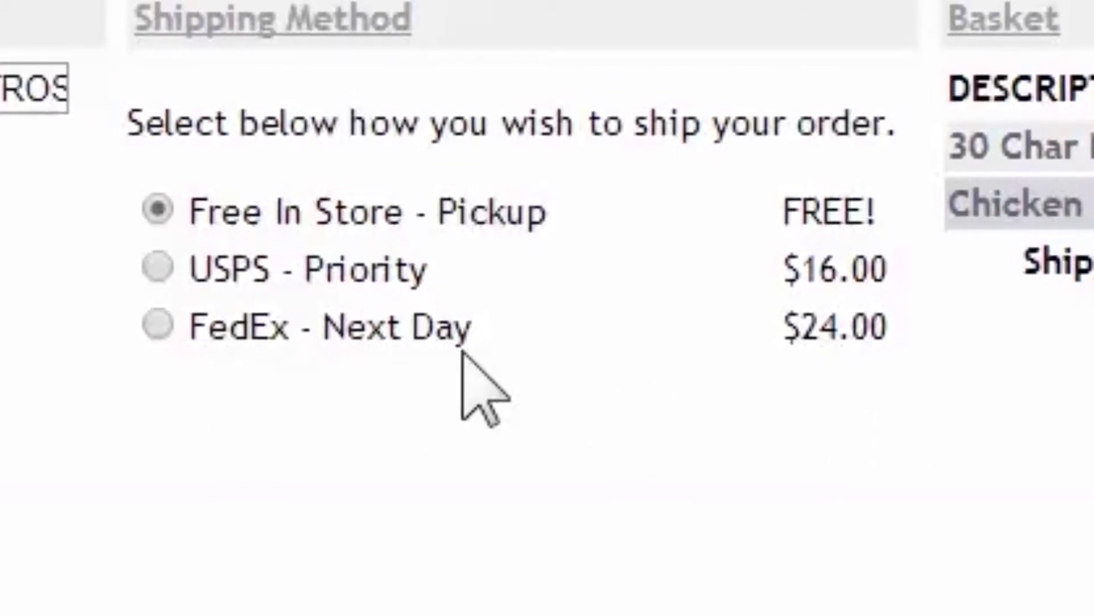
# Raise the first item's quantity, recheck checkout, and confirm USPS - Priority is free
pyautogui.click(994, 144)
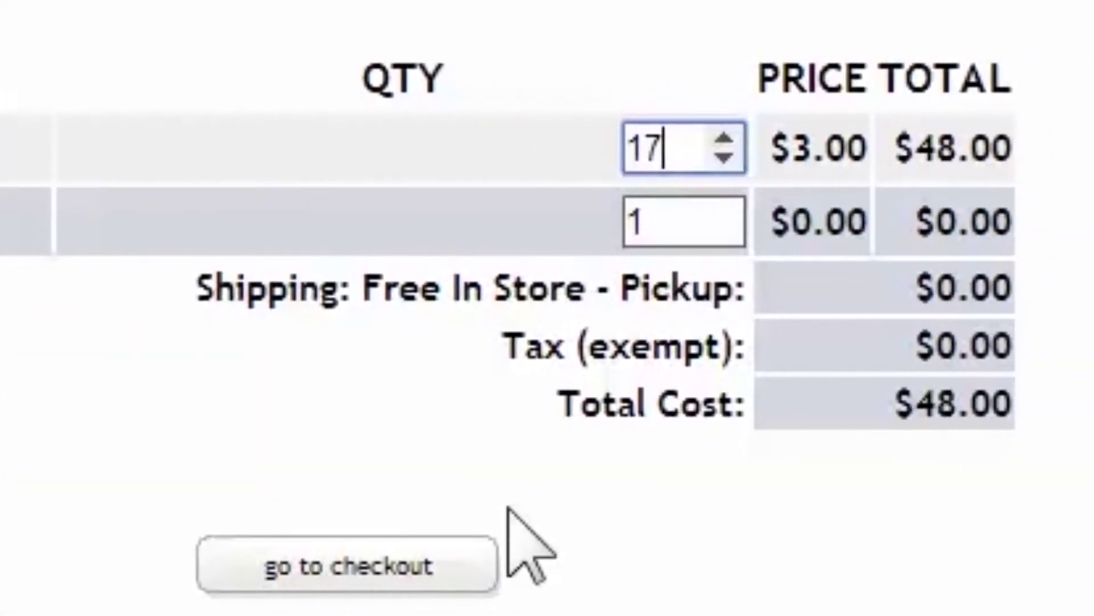
pyautogui.click(392, 581)
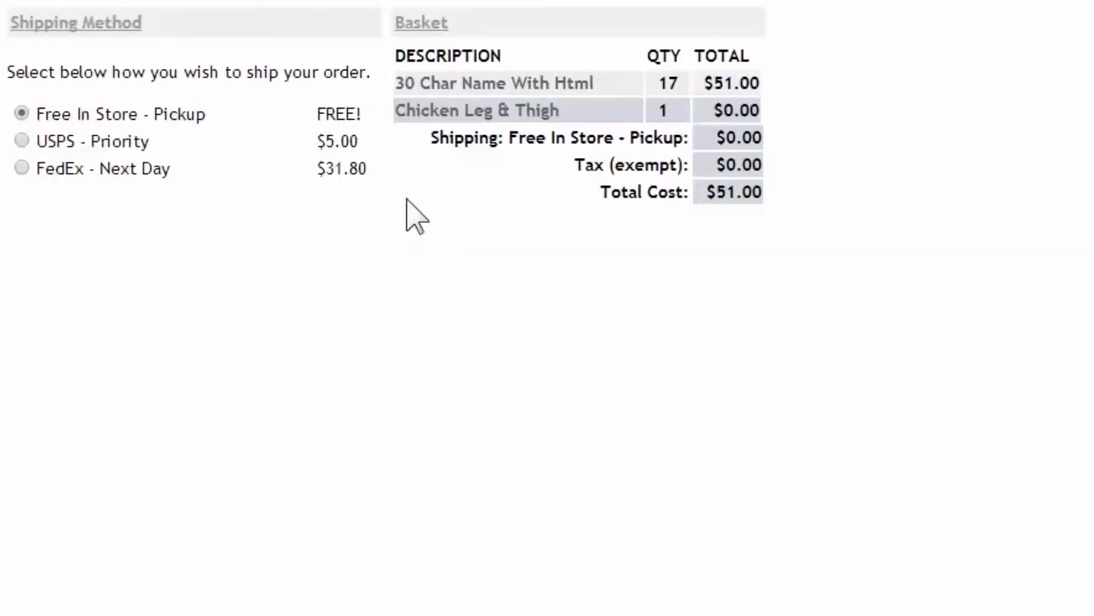
pyautogui.moveTo(369, 151); pyautogui.dragTo(74, 127)
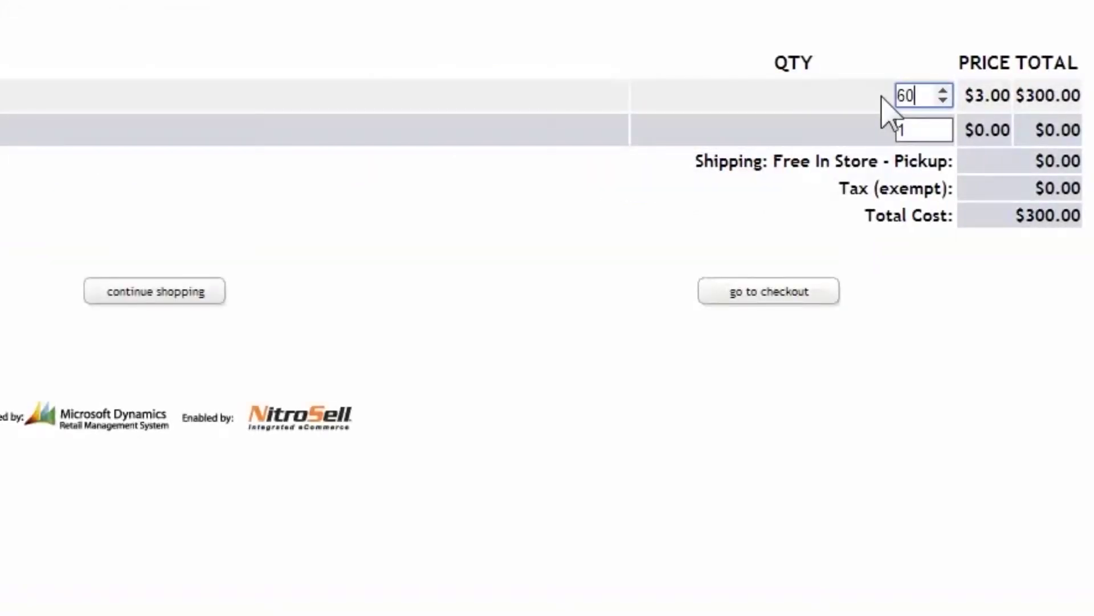
pyautogui.click(803, 293)
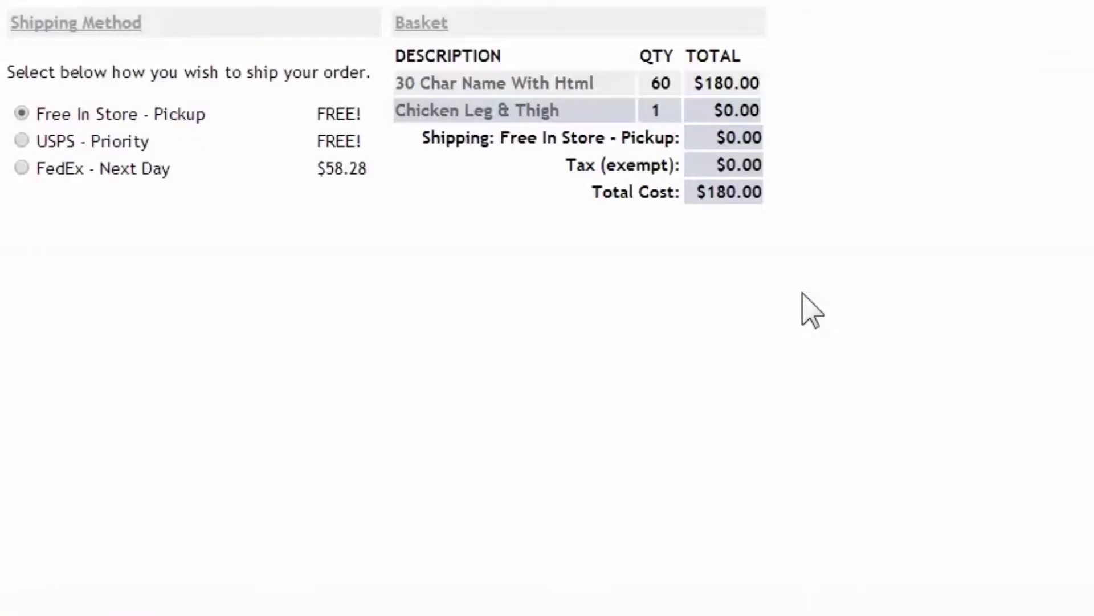
pyautogui.moveTo(364, 142); pyautogui.dragTo(38, 157)
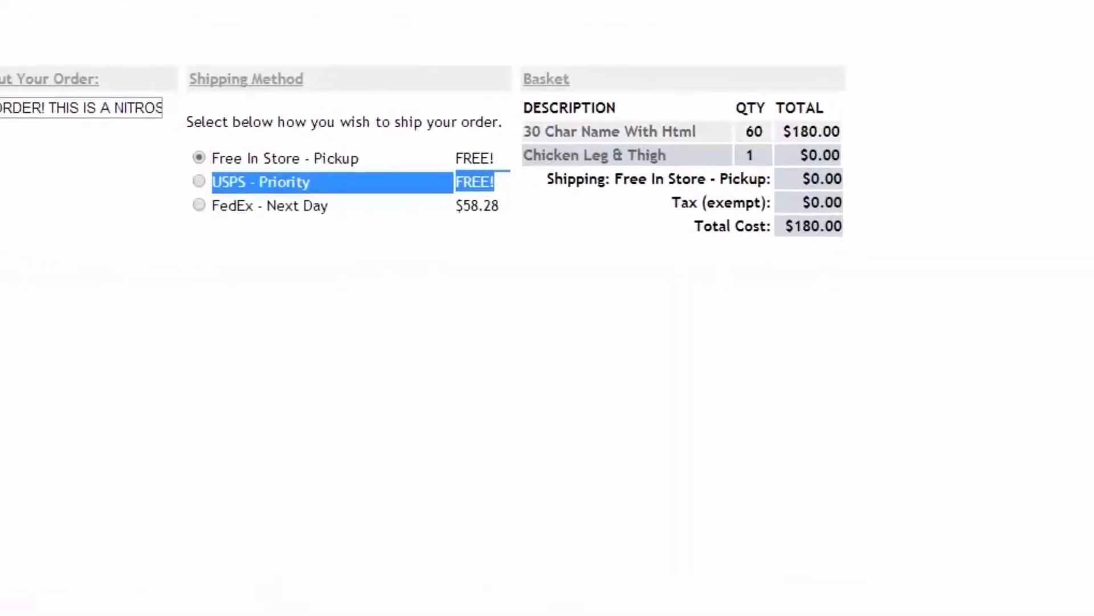
pyautogui.click(131, 278)
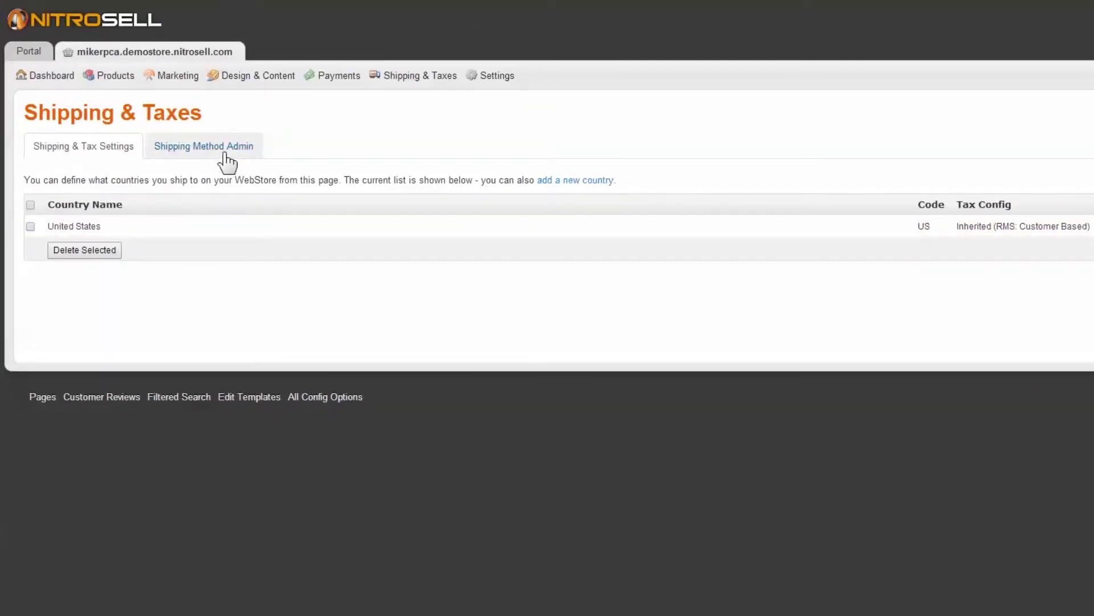
# Create the $5 Priority - $50-$100 method charged by weight, up to 100000 at 0.00
pyautogui.click(226, 161)
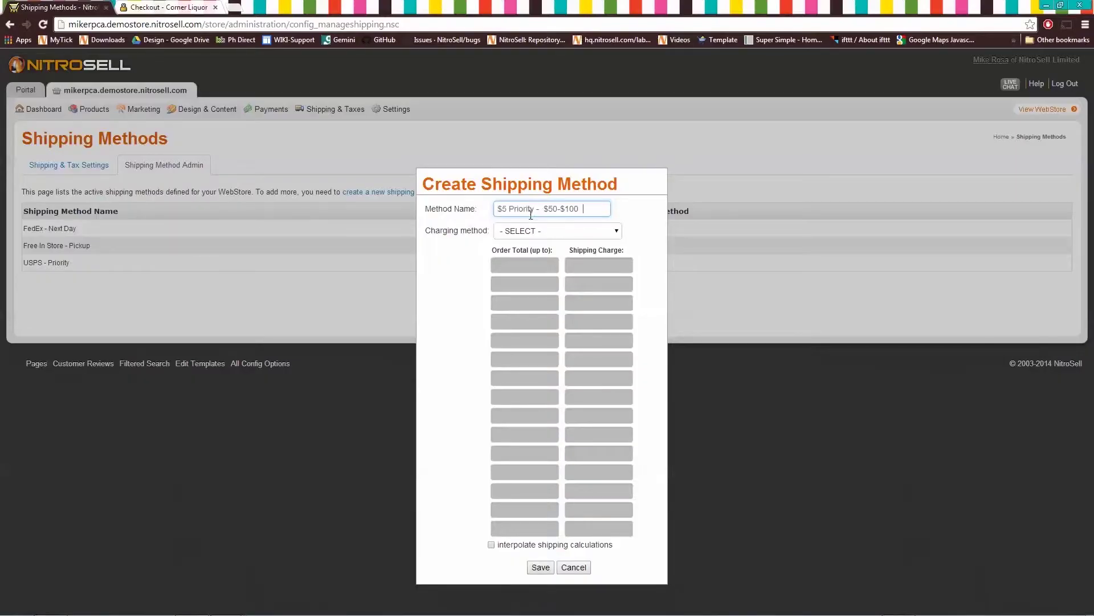
pyautogui.click(553, 231)
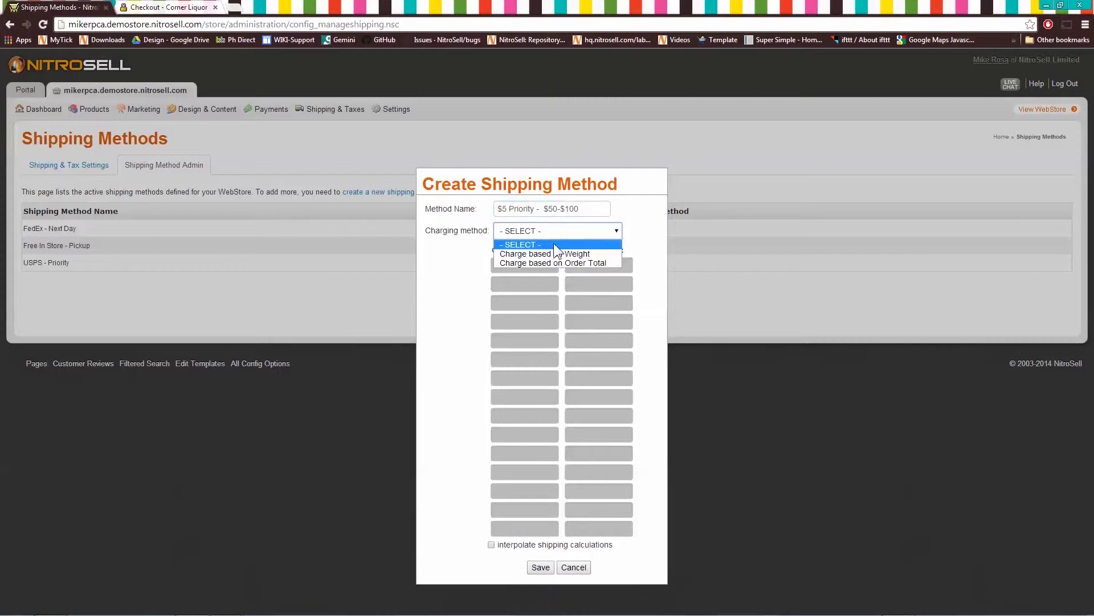
pyautogui.click(552, 251)
pyautogui.click(535, 265)
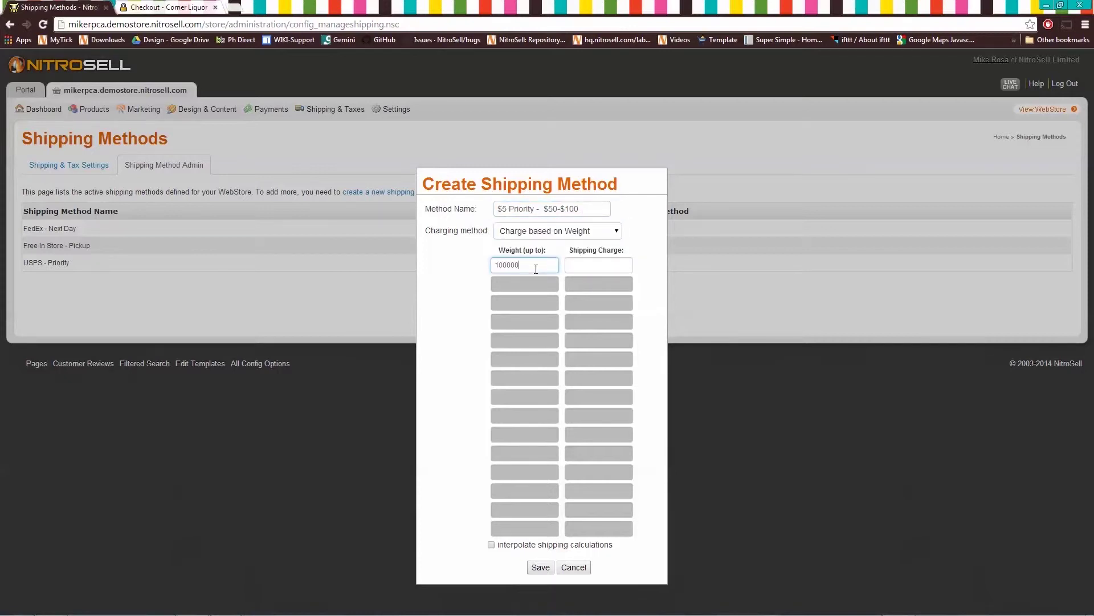
pyautogui.write('0')
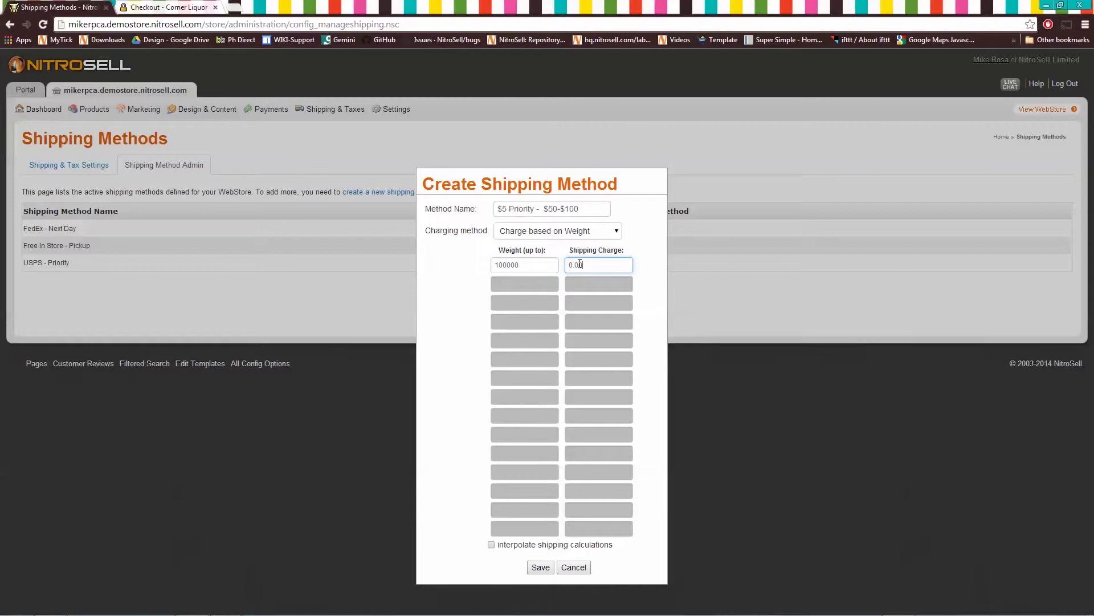
pyautogui.click(542, 567)
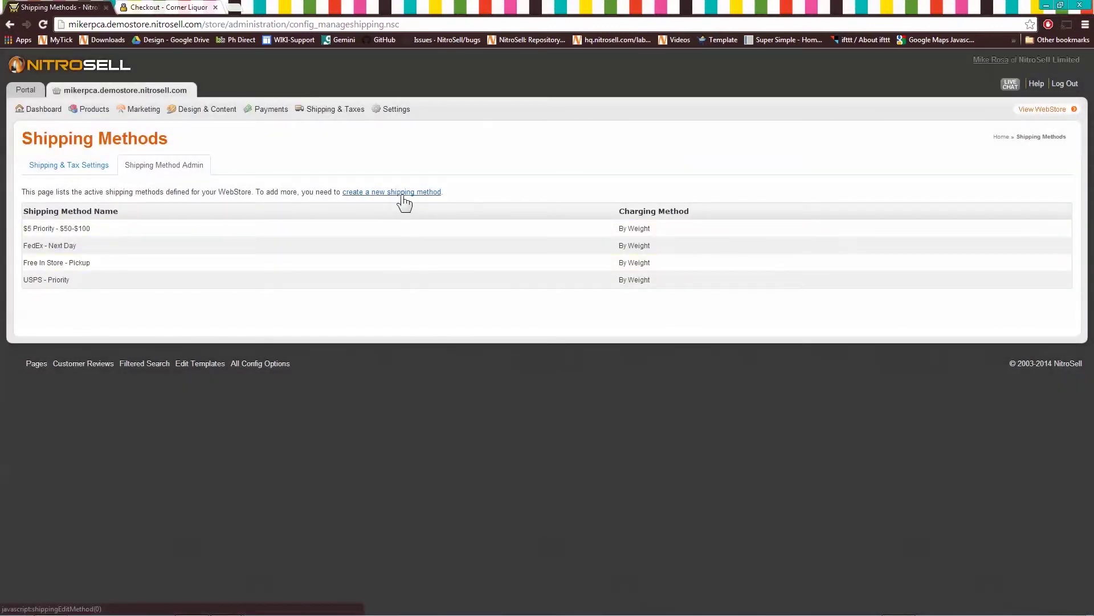
pyautogui.click(403, 193)
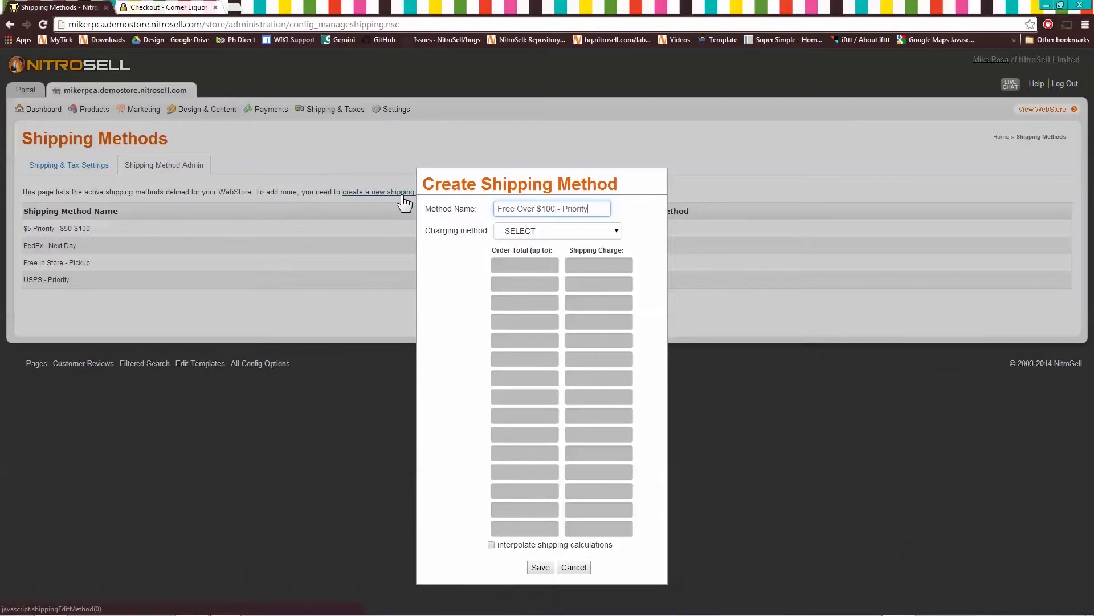
# Save Free Over $100 - Priority by weight up to 100000 at 0.00, then reopen United States
pyautogui.click(552, 231)
pyautogui.click(539, 253)
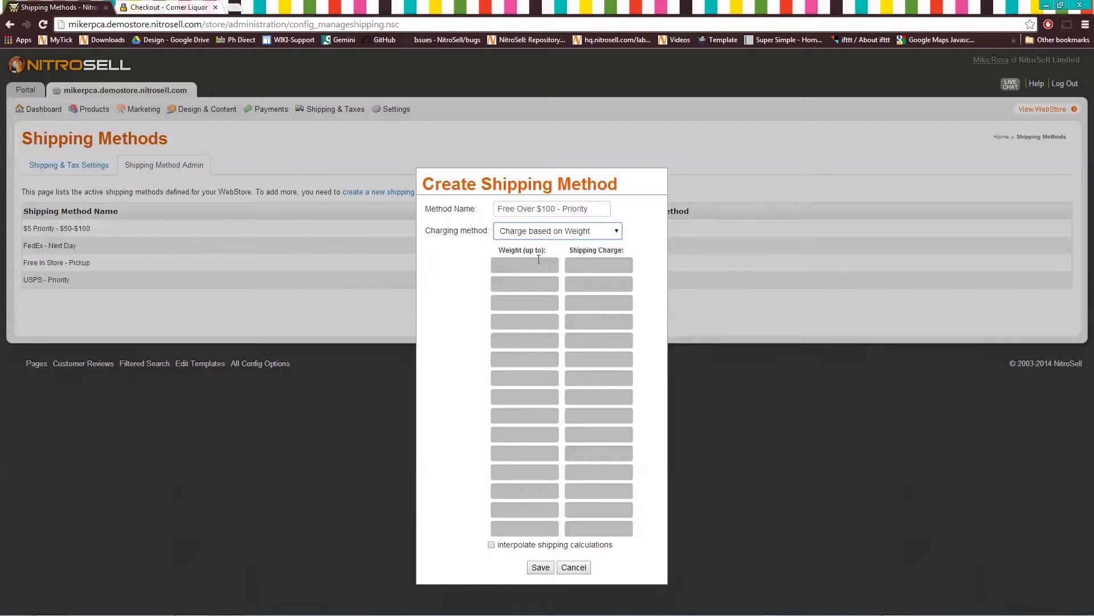
pyautogui.click(536, 267)
pyautogui.write('10000')
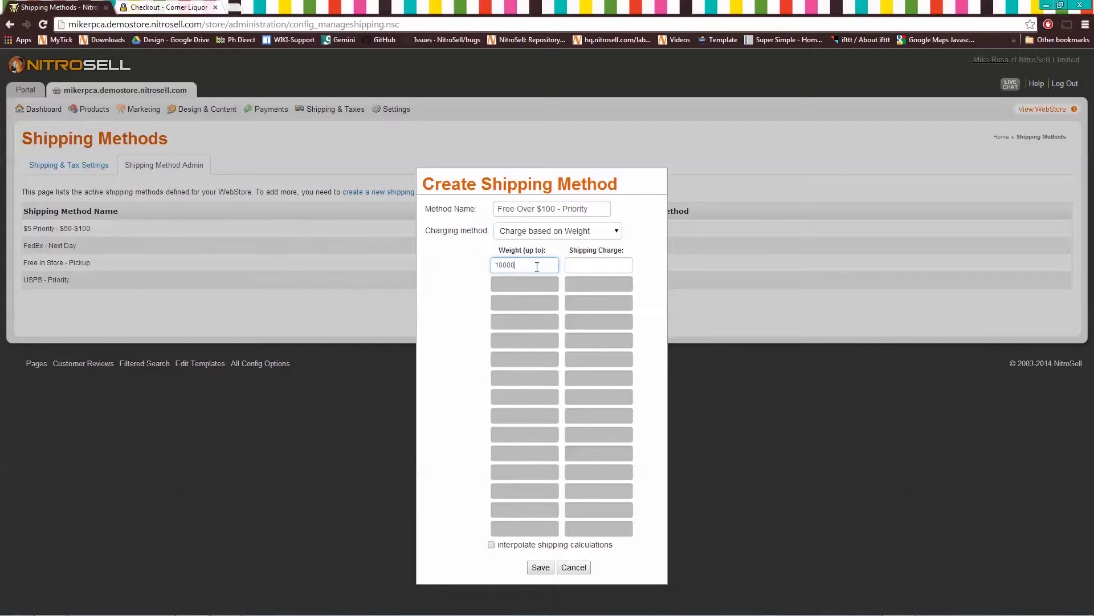
pyautogui.write('0')
pyautogui.press('Tab')
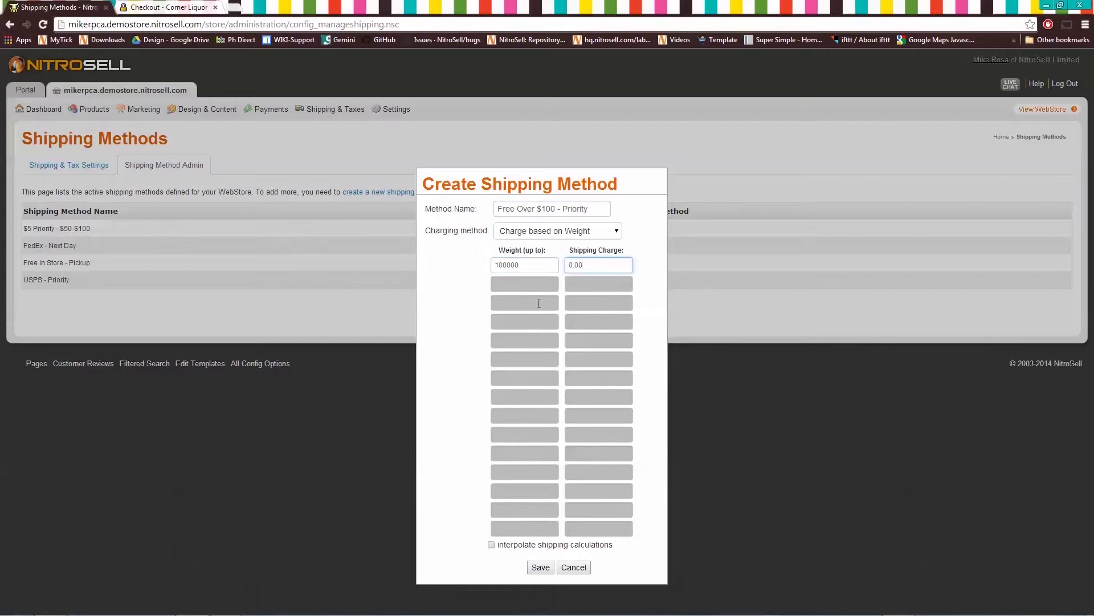
pyautogui.click(538, 568)
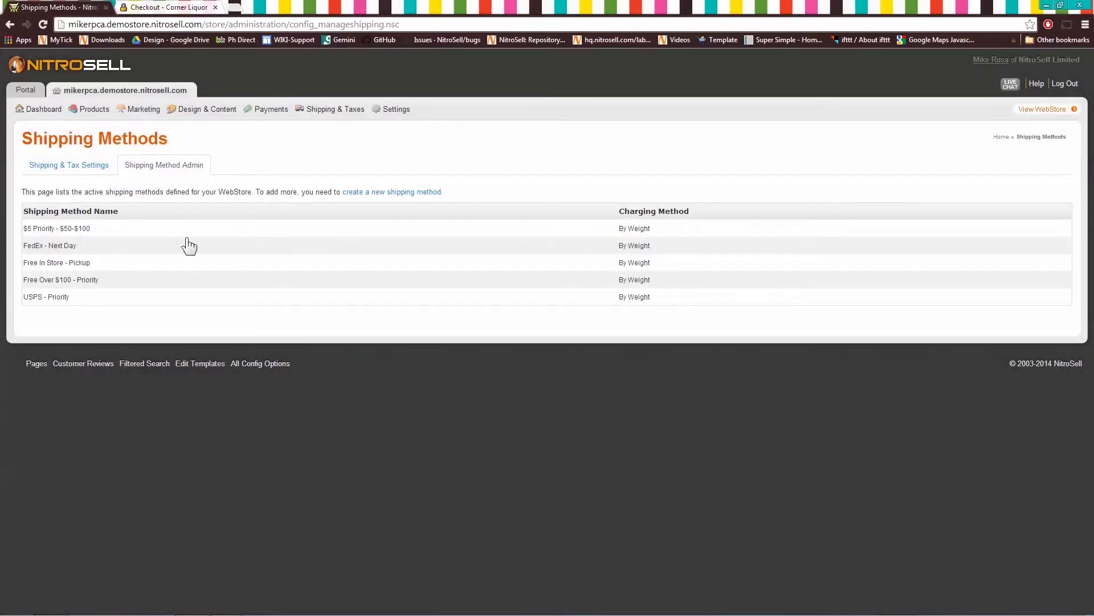
pyautogui.click(90, 167)
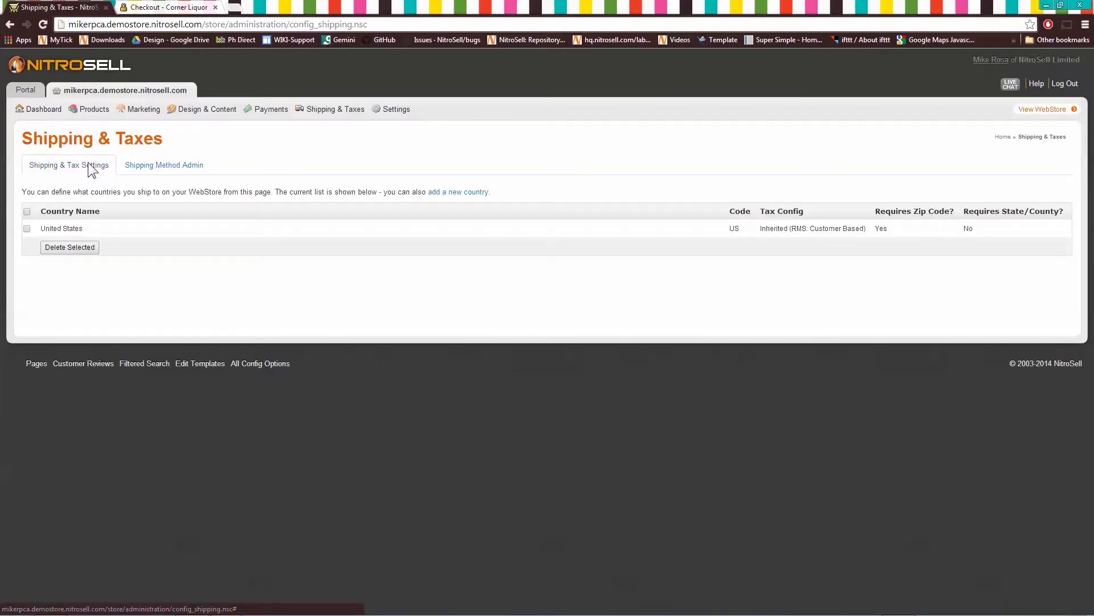
pyautogui.click(79, 230)
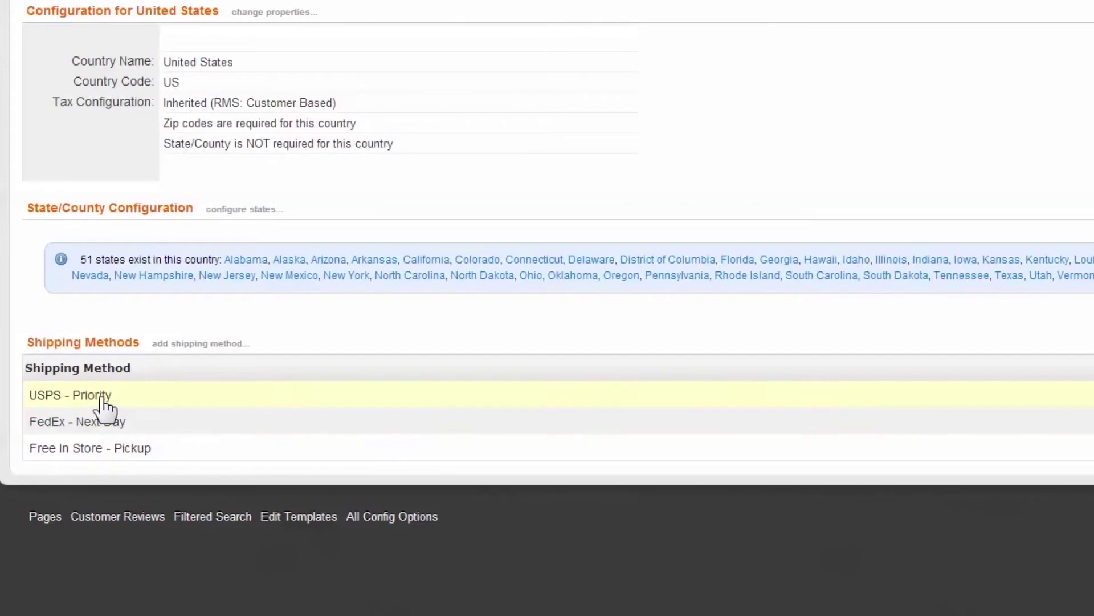
# Delete USPS - Priority's two subtotal rules (over 50.00 and over 100.00)
pyautogui.click(104, 406)
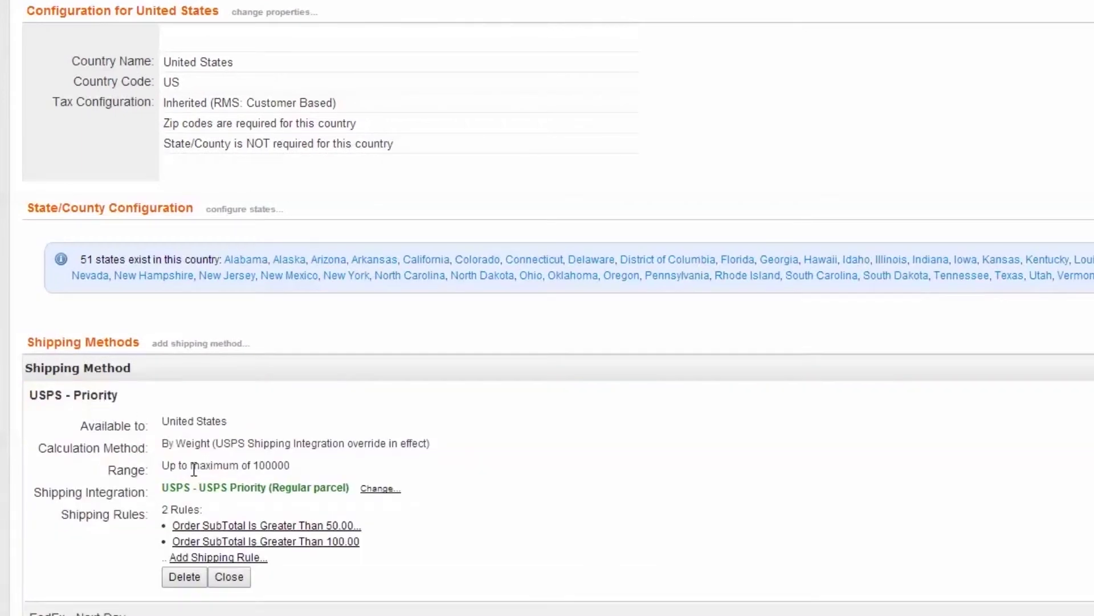
pyautogui.click(257, 527)
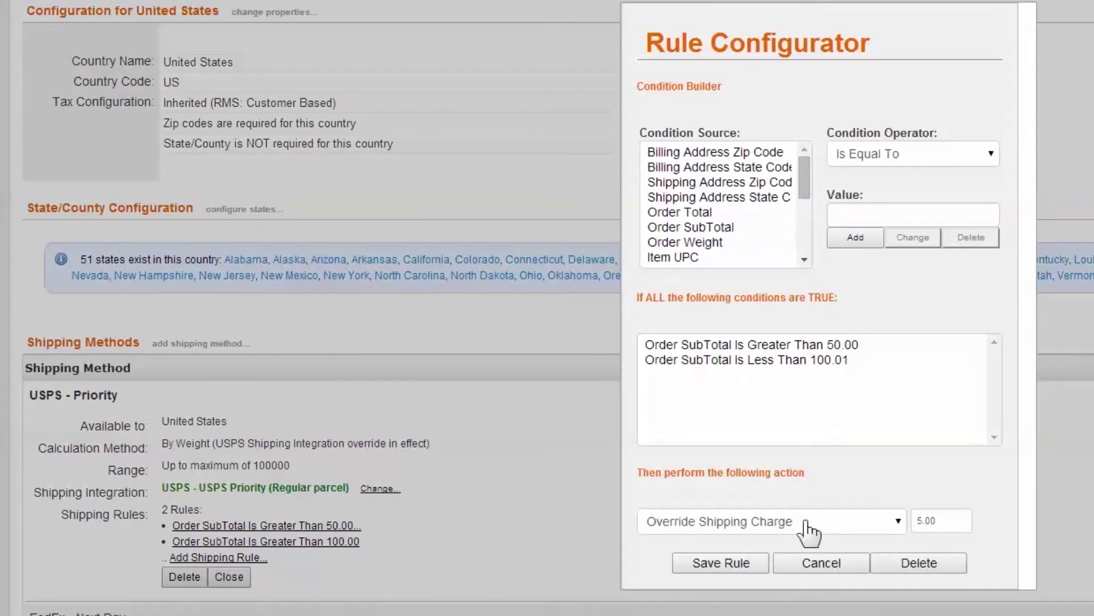
pyautogui.click(919, 563)
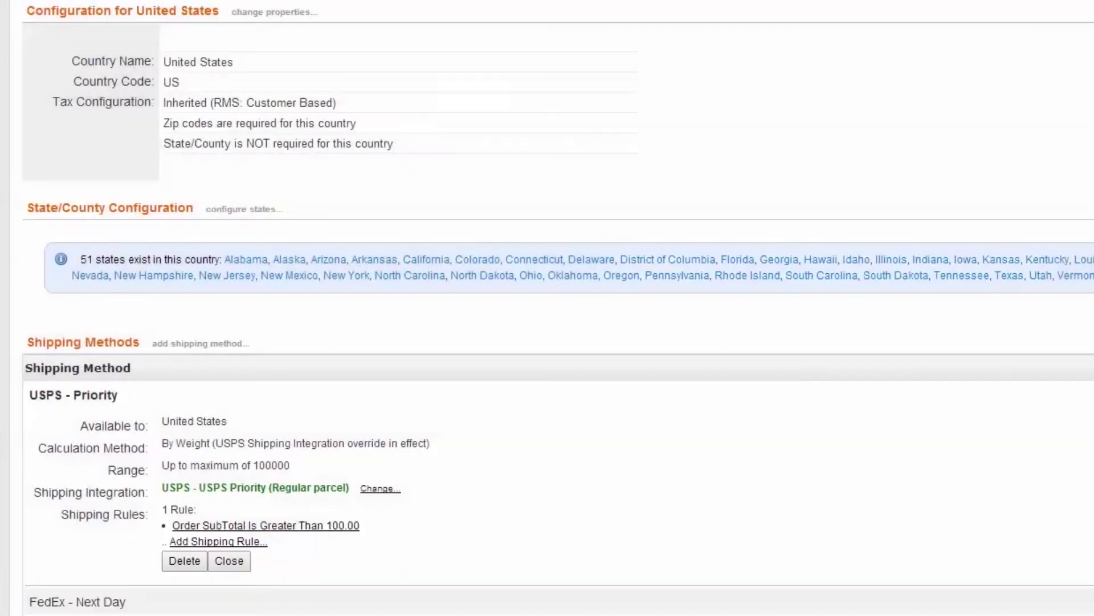
pyautogui.click(305, 525)
pyautogui.click(862, 347)
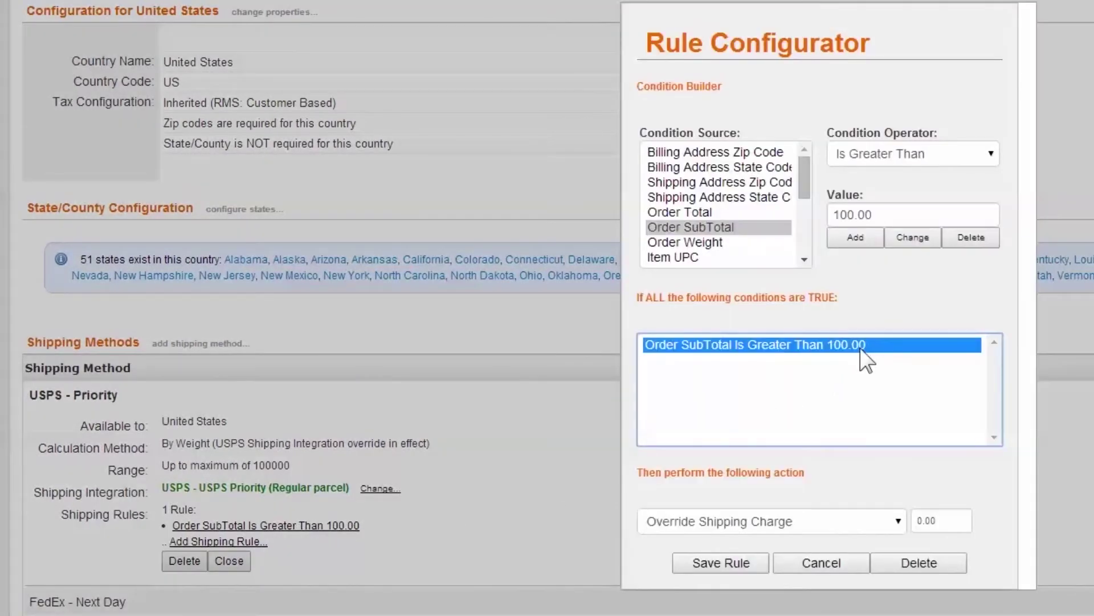
pyautogui.click(920, 564)
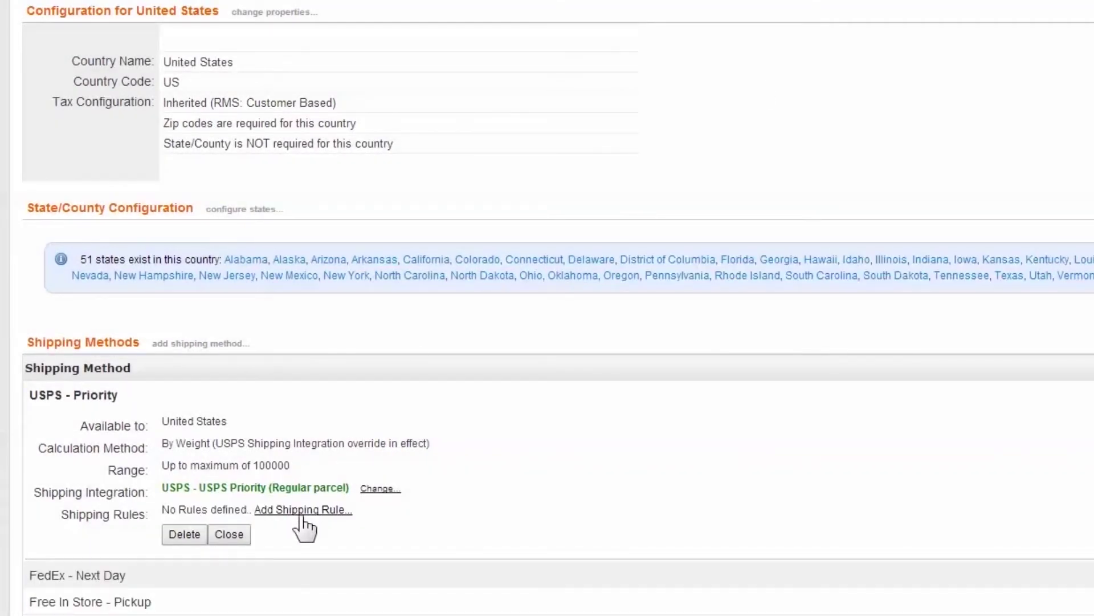
# Add a rule removing USPS - Priority when Order SubTotal Is Greater Than 50.01
pyautogui.click(302, 509)
pyautogui.click(667, 227)
pyautogui.click(940, 155)
pyautogui.click(905, 189)
pyautogui.click(884, 215)
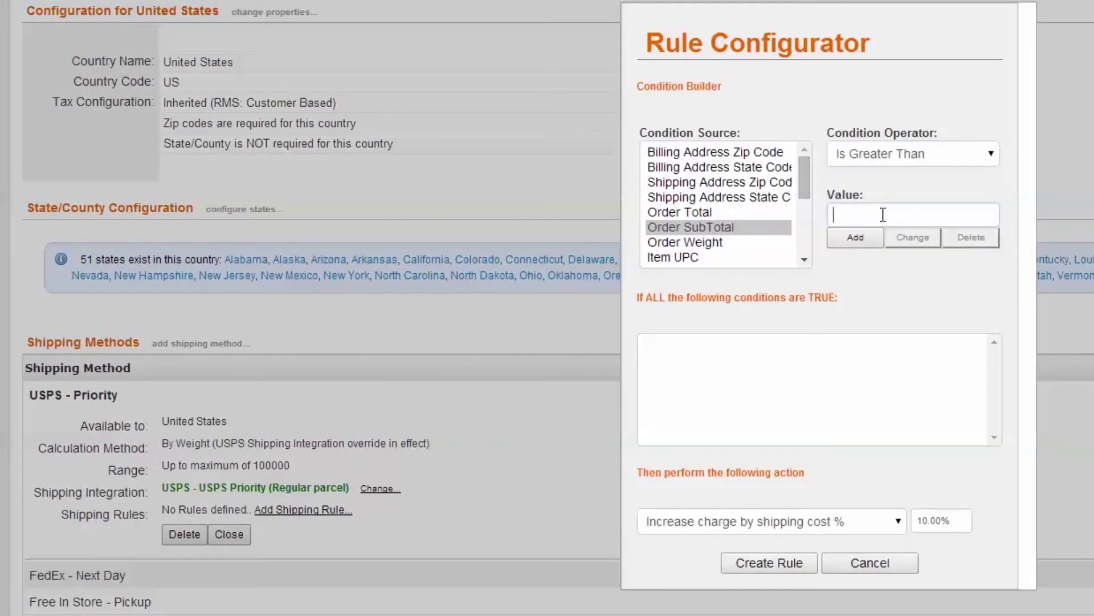
pyautogui.write('50.01')
pyautogui.click(855, 237)
pyautogui.click(898, 521)
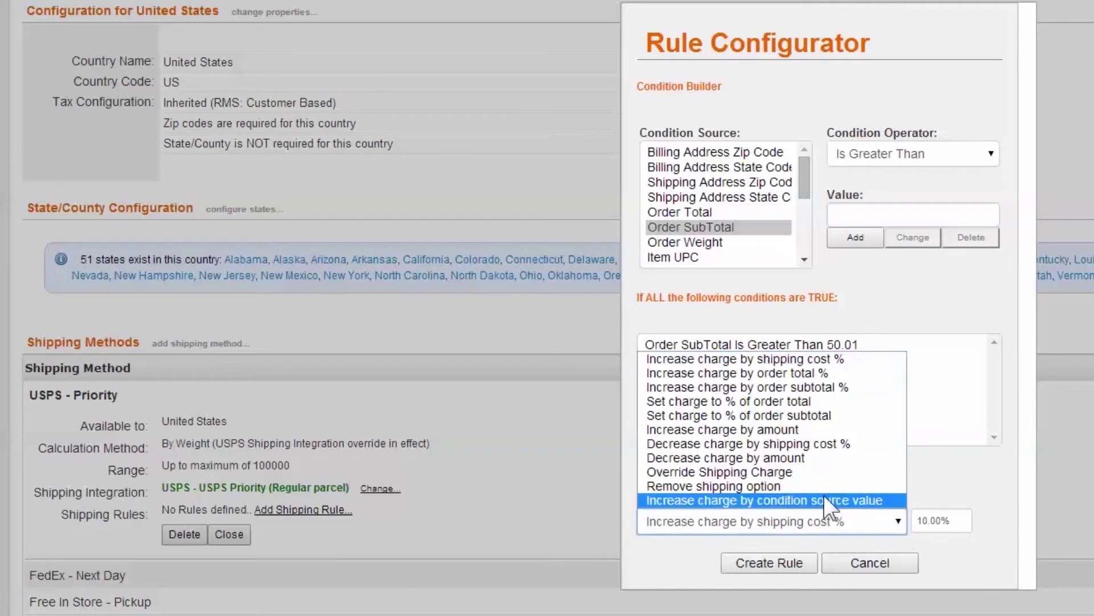
pyautogui.click(820, 487)
pyautogui.moveTo(960, 520); pyautogui.dragTo(850, 527)
pyautogui.press('BackSpace')
pyautogui.click(776, 562)
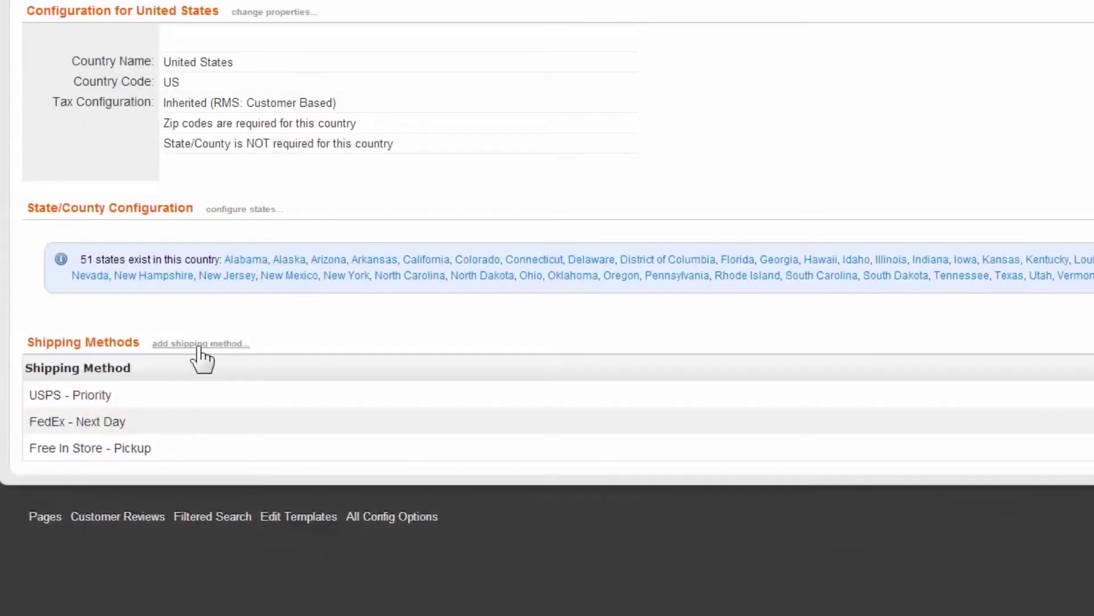
# Add the $5 Priority - $50-$100 method to the United States and expand it
pyautogui.click(198, 344)
pyautogui.click(887, 212)
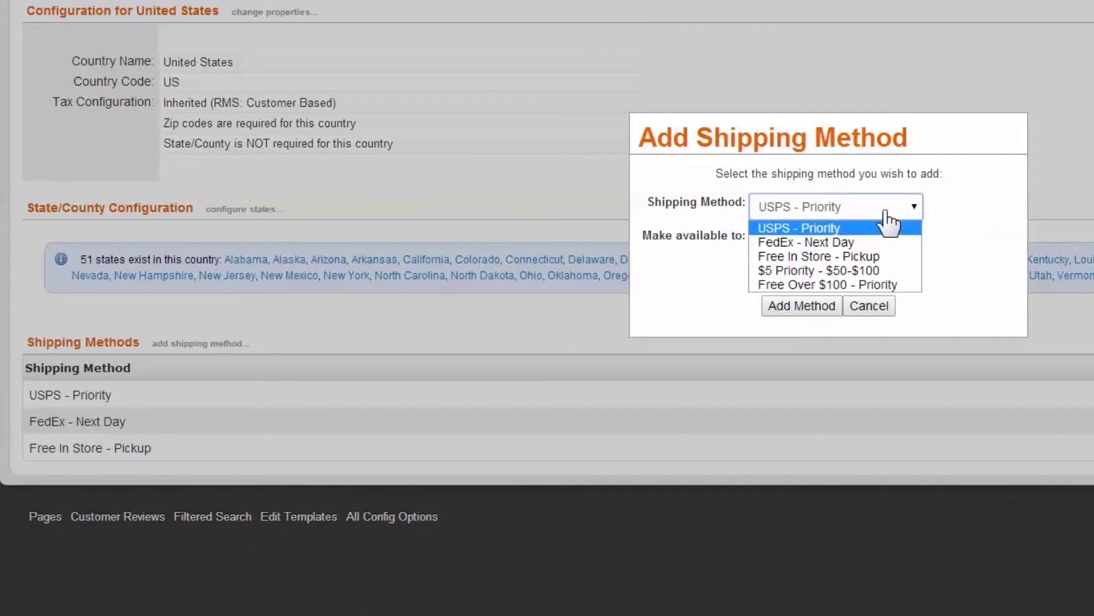
pyautogui.click(827, 271)
pyautogui.click(804, 306)
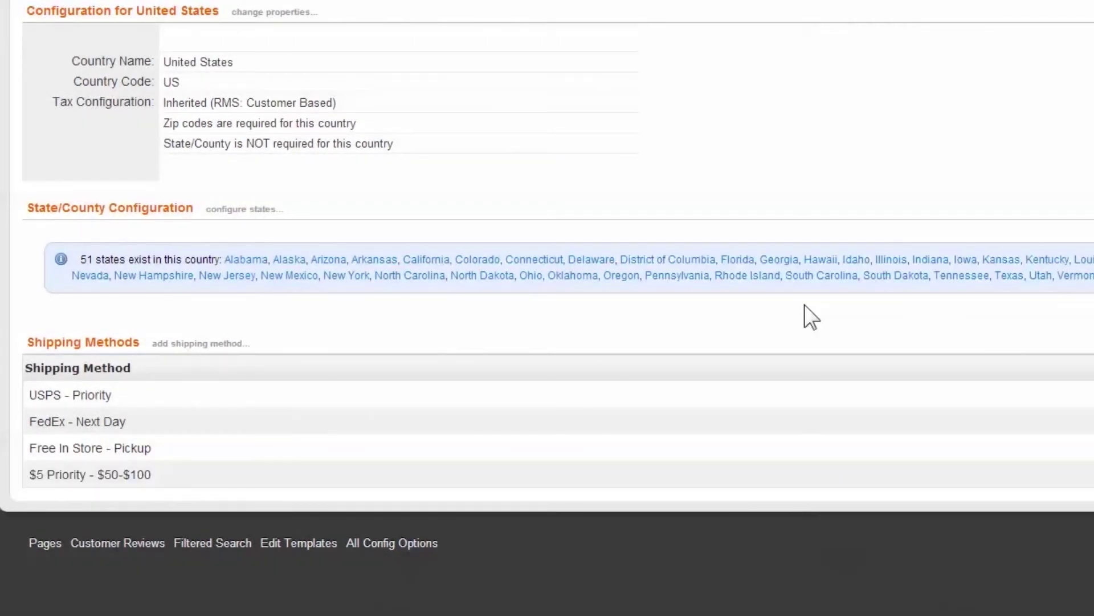
pyautogui.click(114, 475)
pyautogui.scroll(-1, 251, 518)
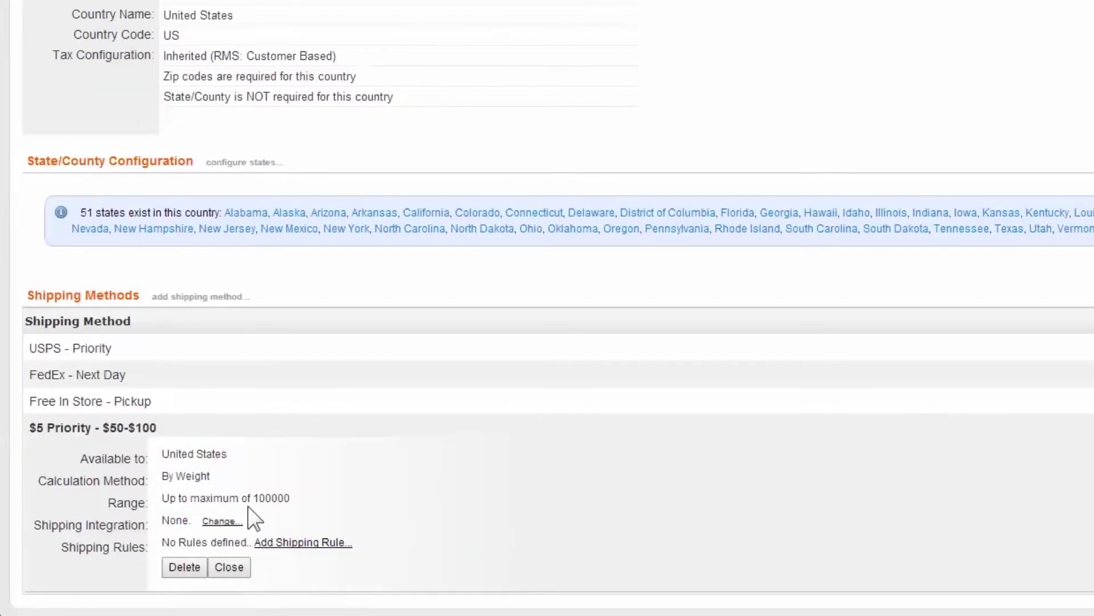
# Add a rule removing $5 Priority - $50-$100 when Order SubTotal exceeds 100.00
pyautogui.click(300, 542)
pyautogui.click(750, 228)
pyautogui.click(959, 160)
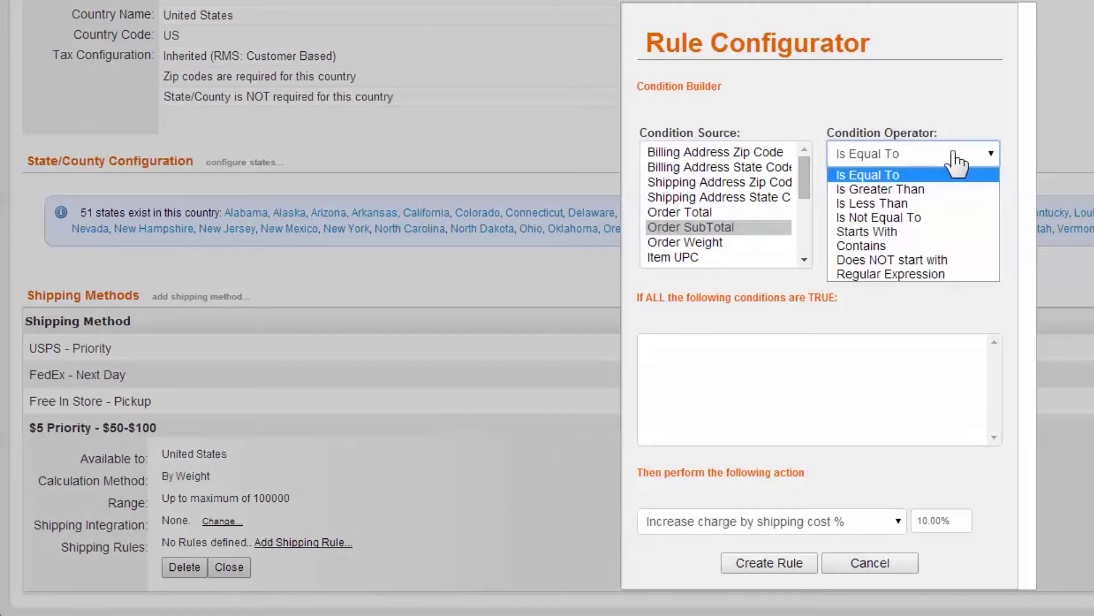
pyautogui.click(933, 194)
pyautogui.click(923, 216)
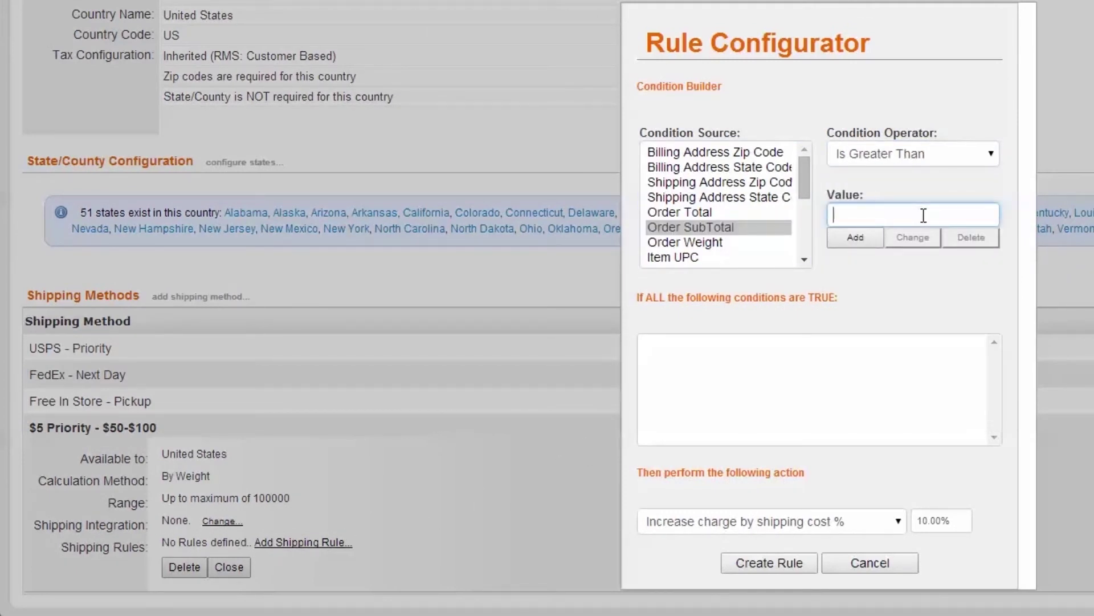
pyautogui.click(855, 237)
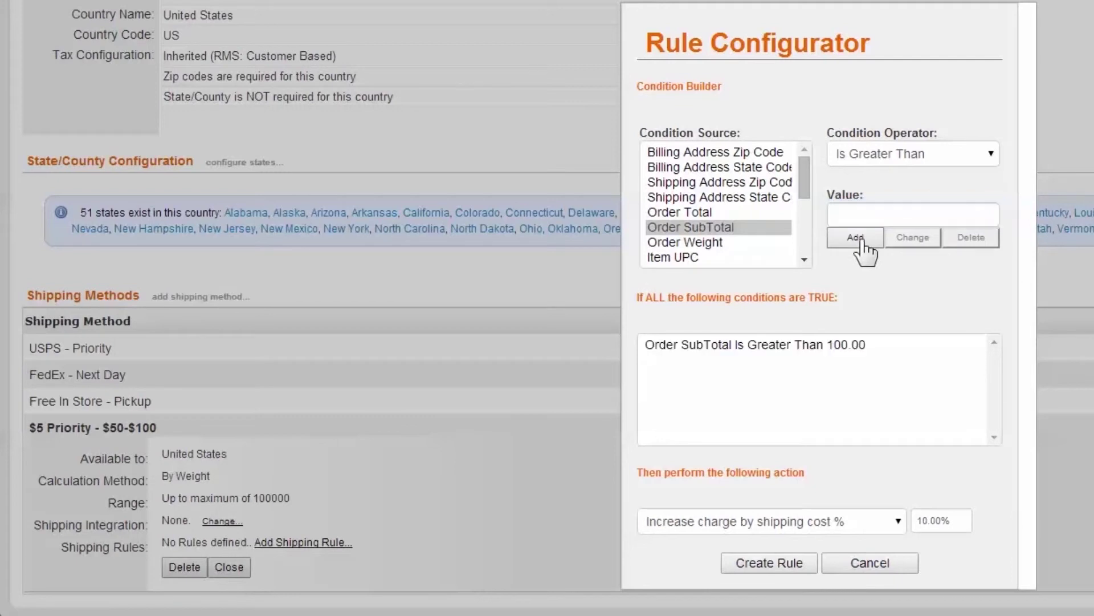
pyautogui.click(866, 522)
pyautogui.click(798, 552)
pyautogui.press('Tab')
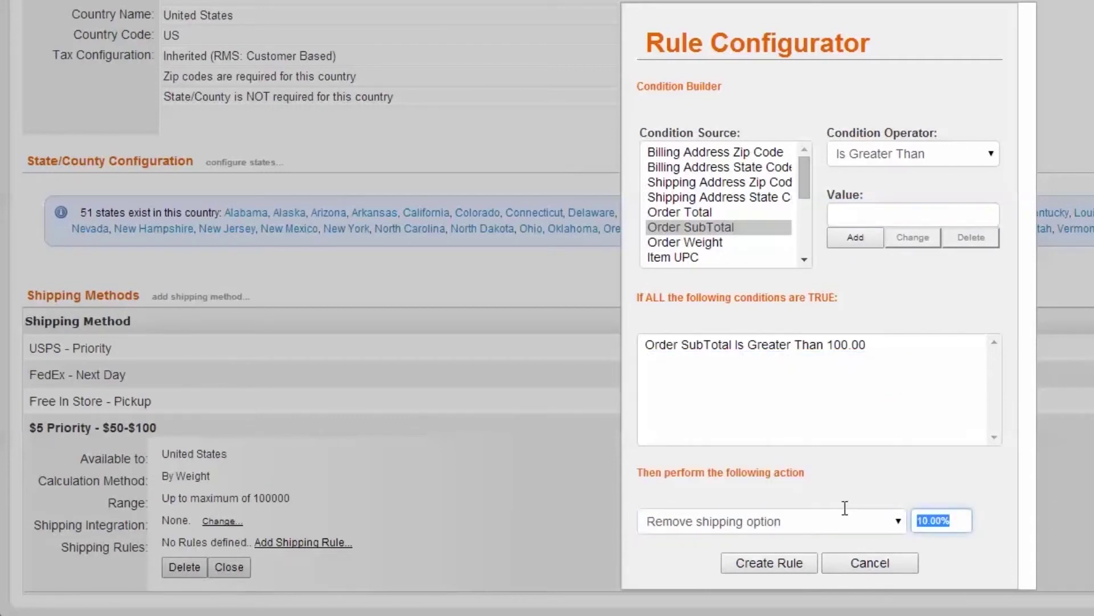
pyautogui.press('BackSpace')
pyautogui.click(778, 567)
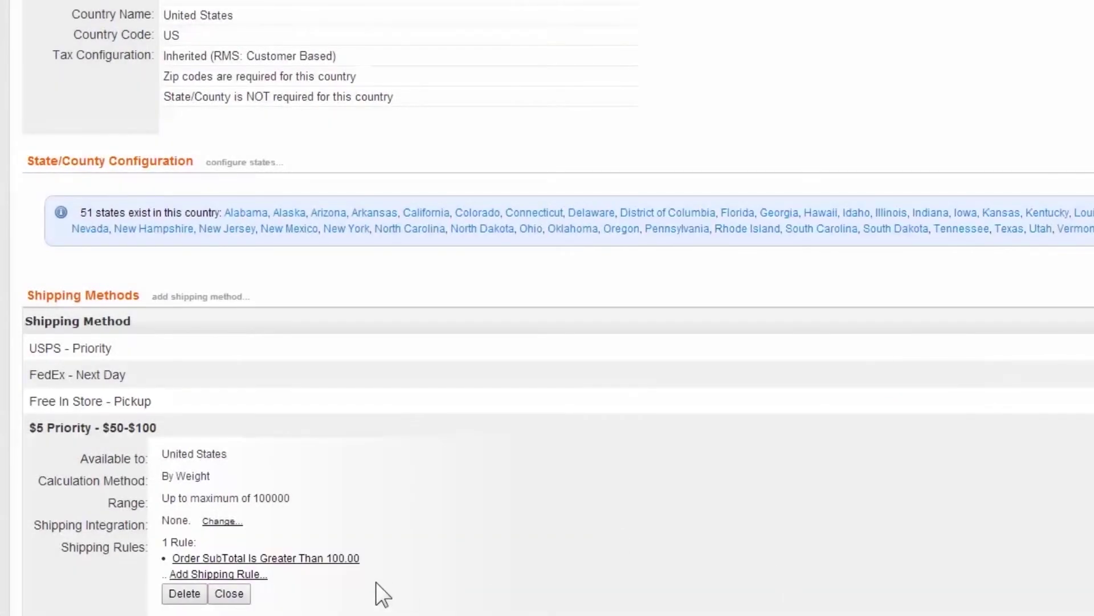
# Add a second rule removing it when Order SubTotal Is Less Than 50.01
pyautogui.click(236, 573)
pyautogui.click(684, 228)
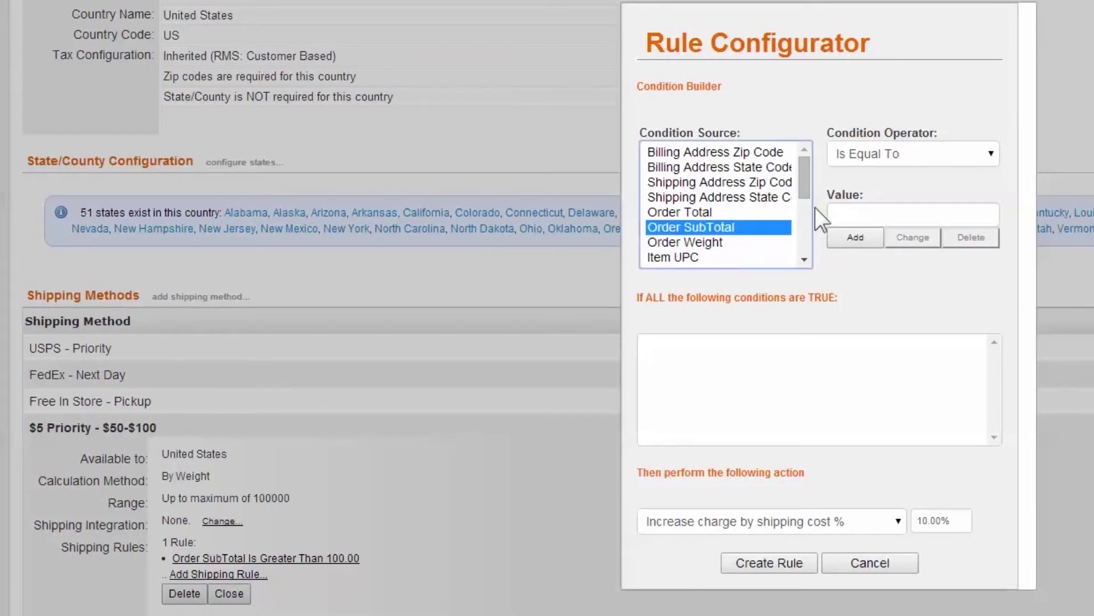
pyautogui.click(907, 153)
pyautogui.click(905, 202)
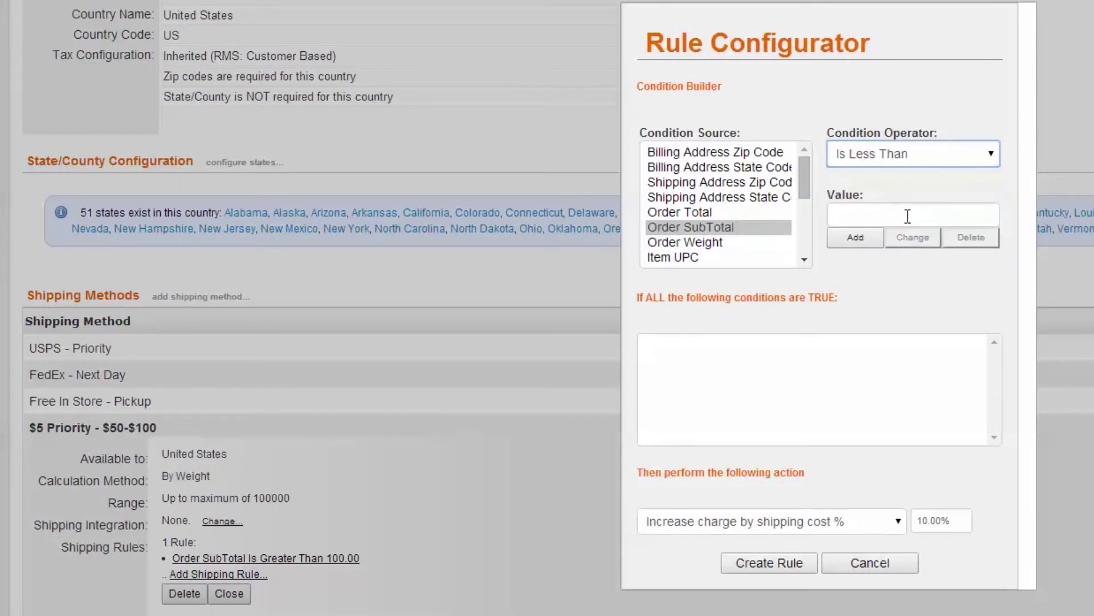
pyautogui.click(908, 216)
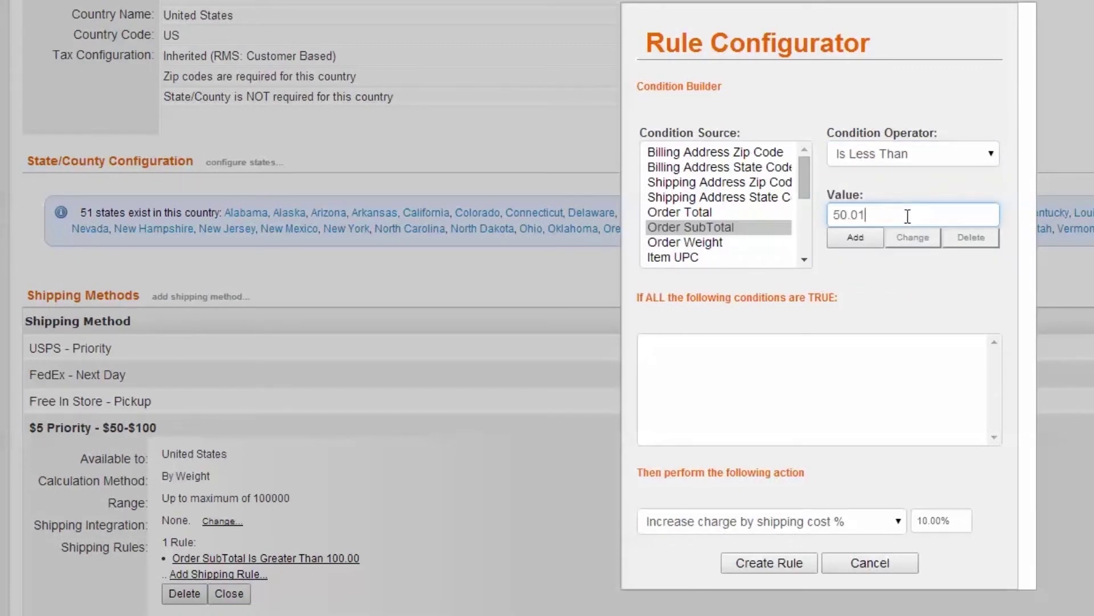
pyautogui.click(858, 240)
pyautogui.click(867, 521)
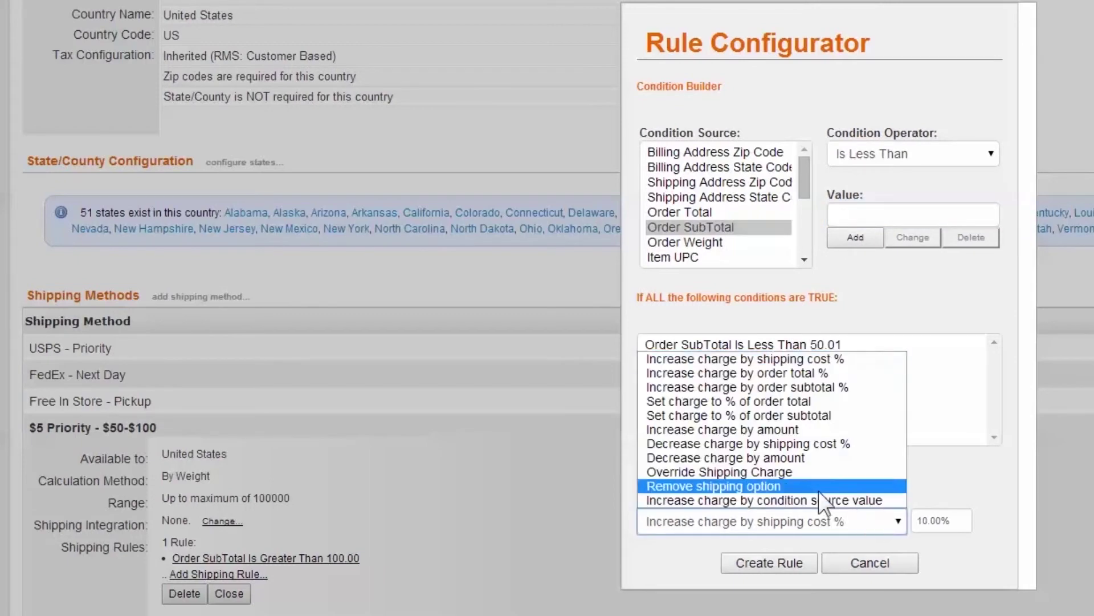
pyautogui.click(818, 487)
pyautogui.moveTo(964, 521); pyautogui.dragTo(894, 521)
pyautogui.press('BackSpace')
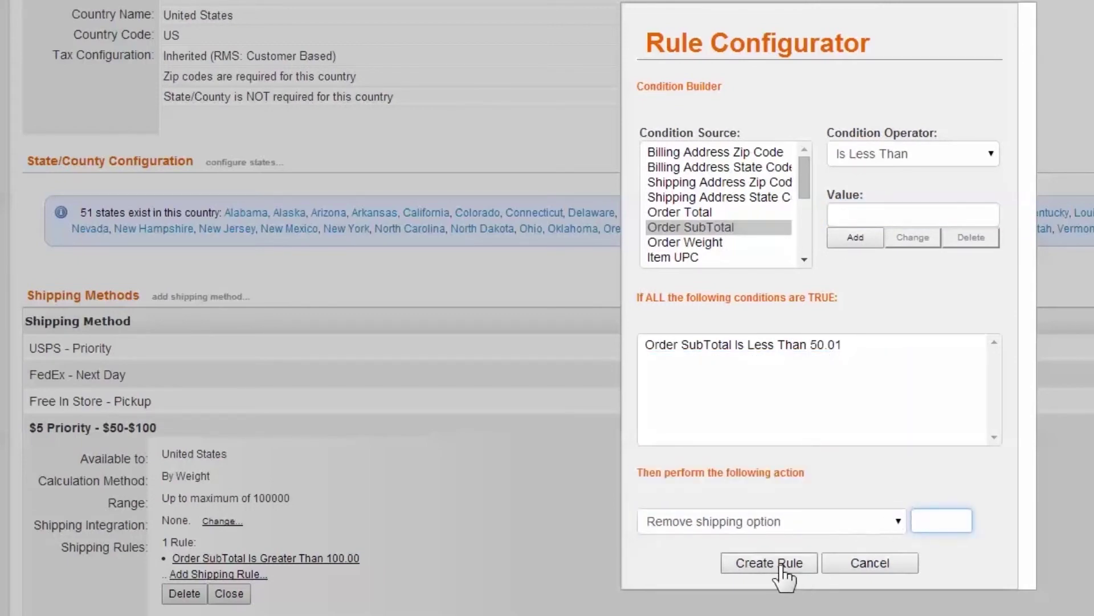
pyautogui.click(785, 564)
pyautogui.click(251, 587)
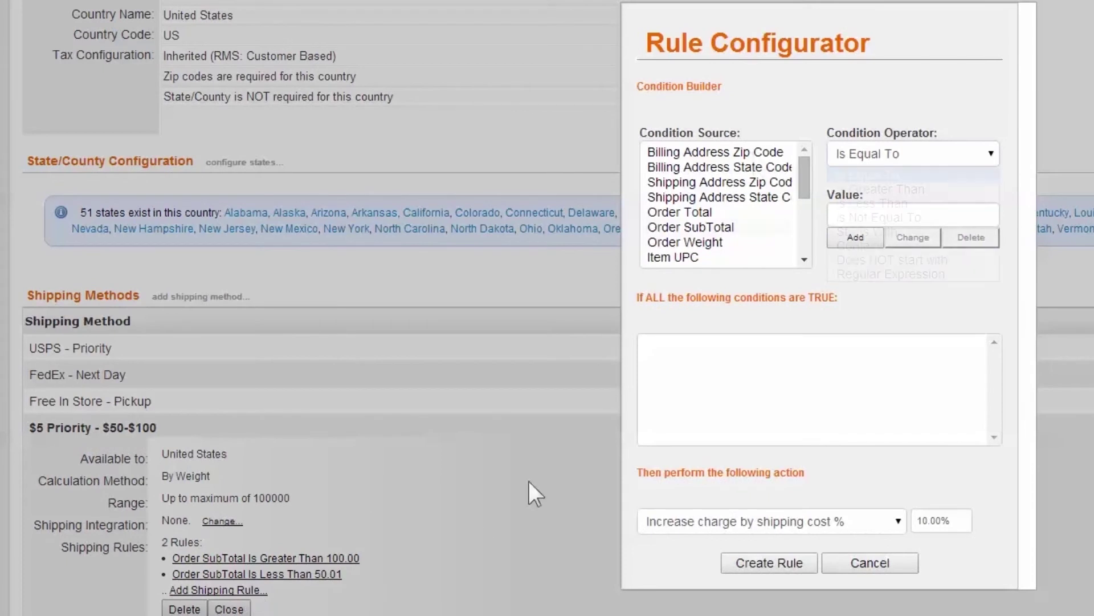
# Add a rule condition on $5 Priority: Billing Address Zip Code Is Greater Than 0
pyautogui.click(754, 153)
pyautogui.click(919, 156)
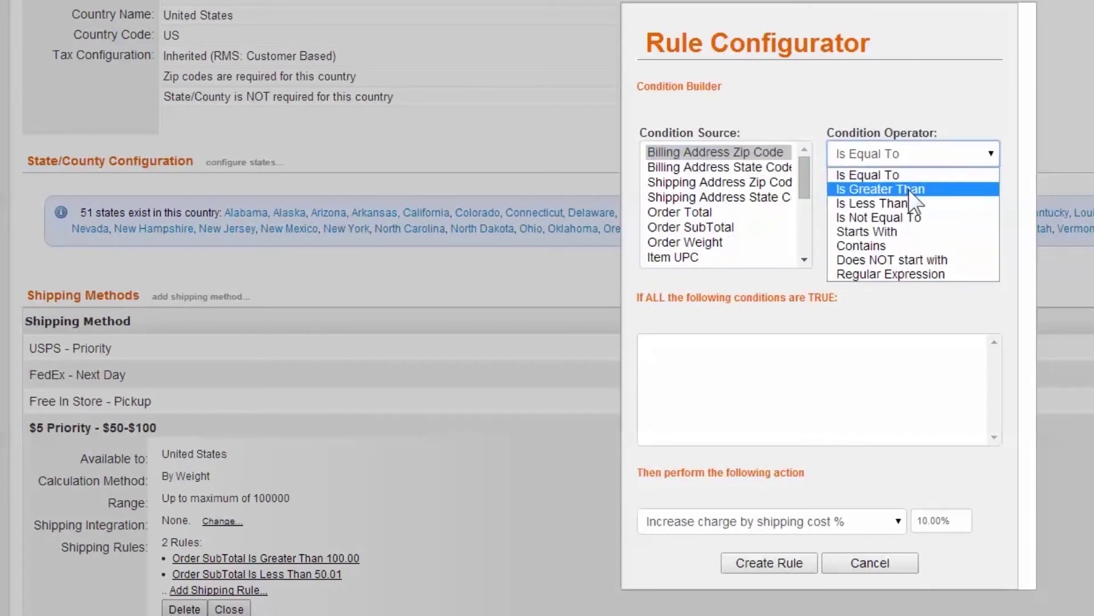
pyautogui.click(912, 186)
pyautogui.click(898, 212)
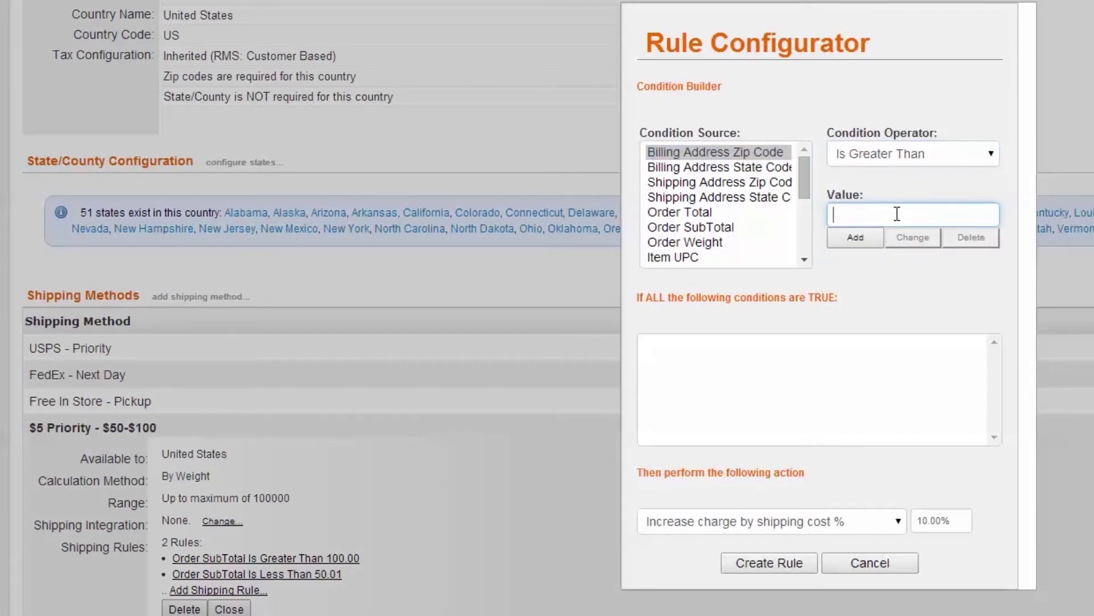
pyautogui.write('0')
pyautogui.click(855, 237)
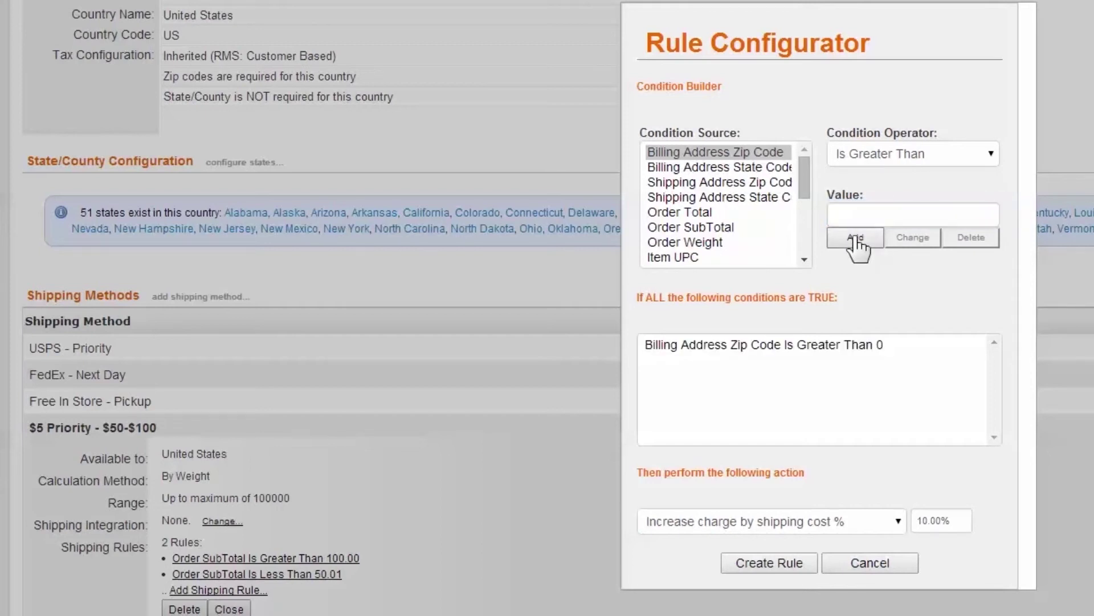
# Make the rule override the shipping charge to 5.00 and create it
pyautogui.click(898, 521)
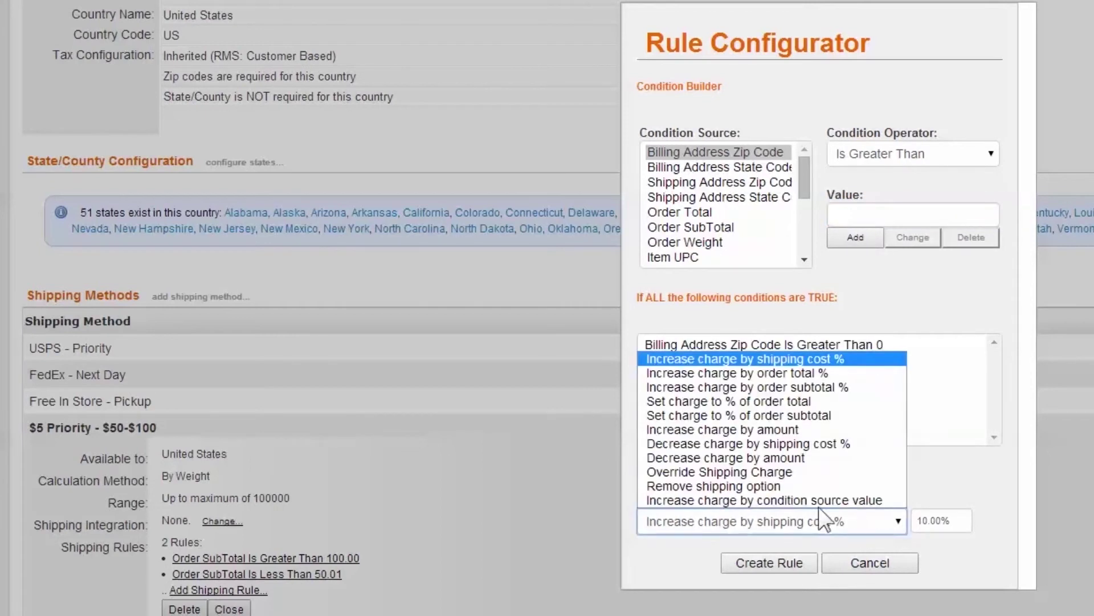
pyautogui.click(786, 473)
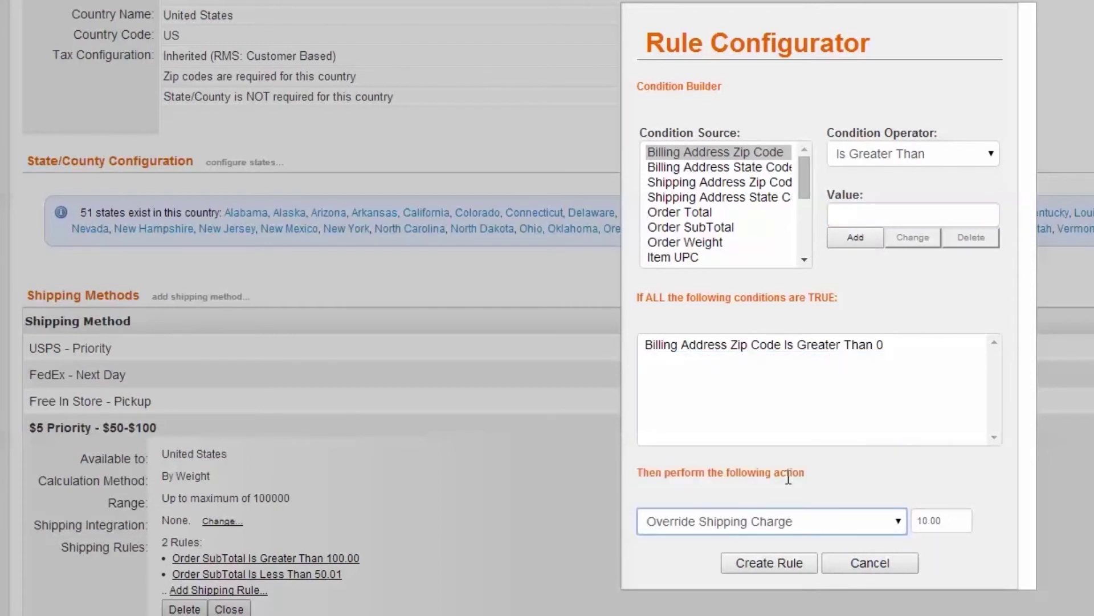
pyautogui.hotkey('ctrl', 'a')
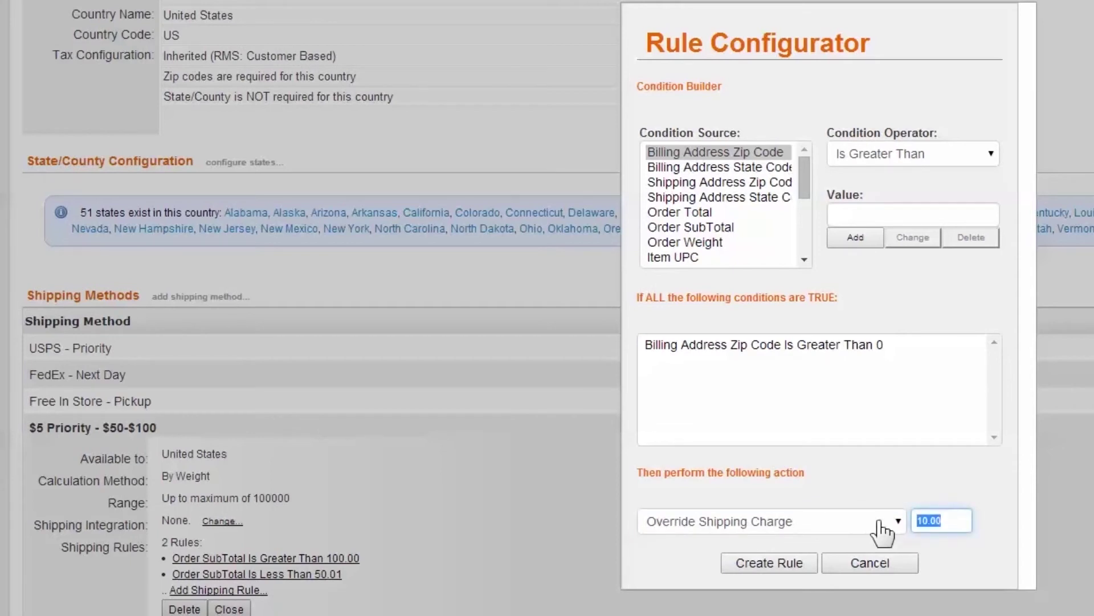
pyautogui.write('5.00')
pyautogui.click(787, 559)
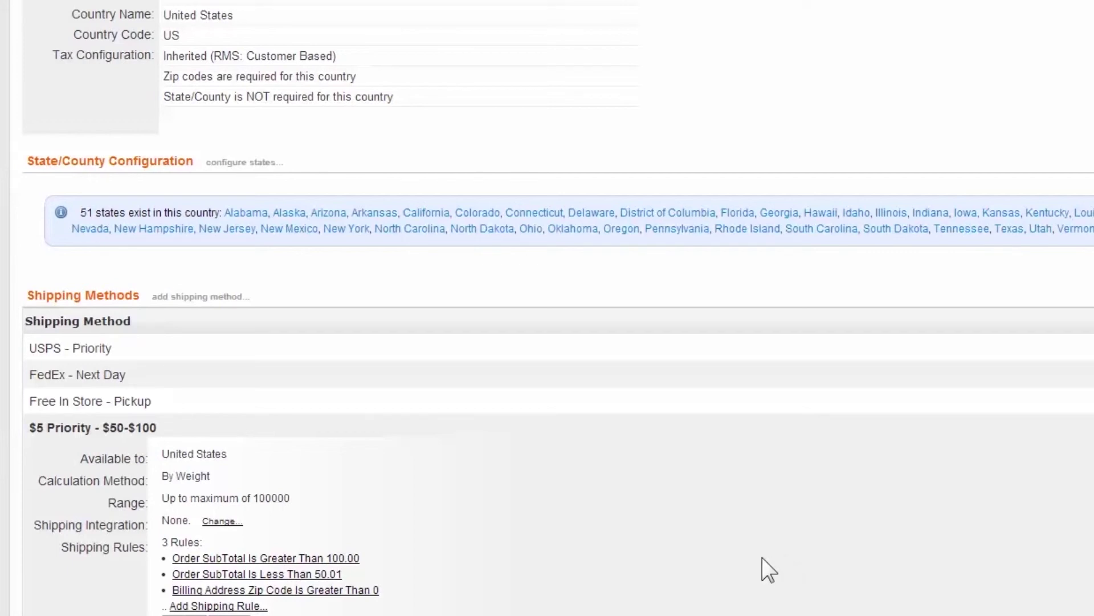
pyautogui.click(228, 614)
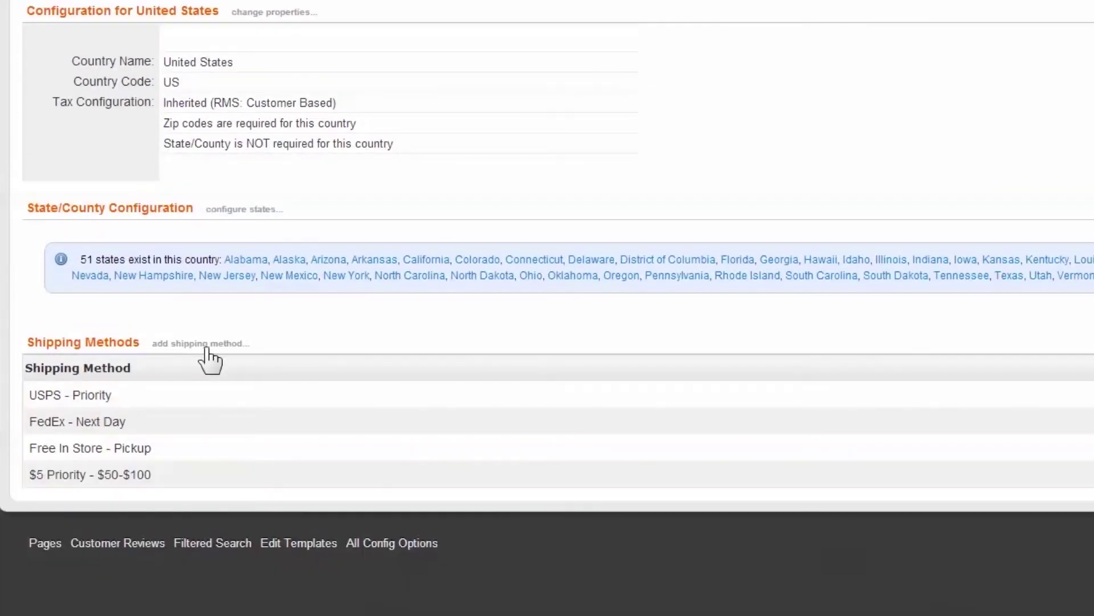
# Add the Free Over $100 - Priority shipping method for the entire United States
pyautogui.click(204, 345)
pyautogui.click(881, 215)
pyautogui.click(844, 285)
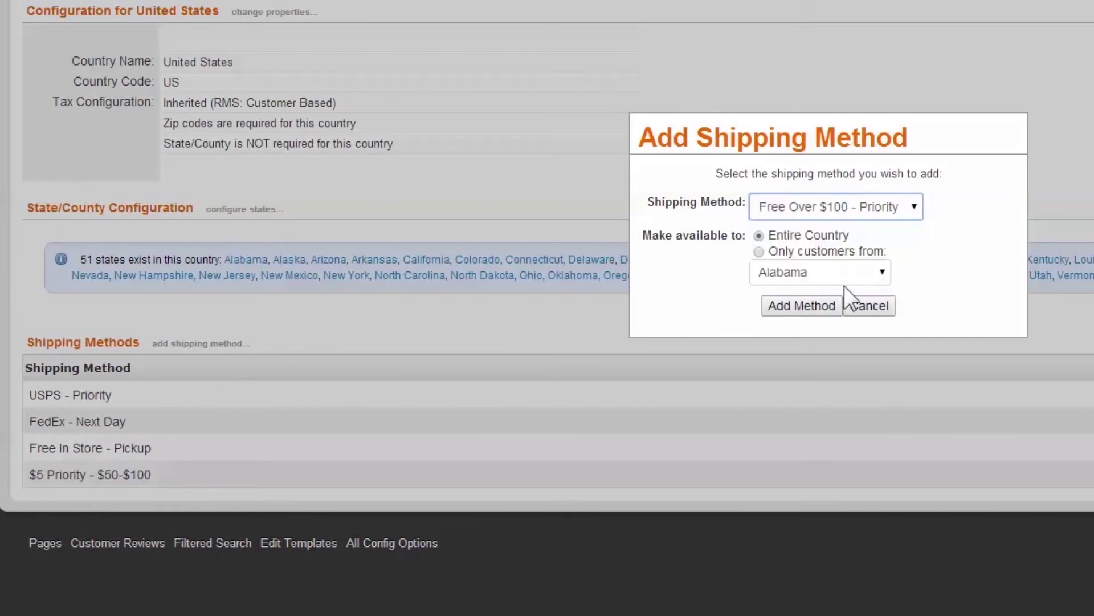
pyautogui.click(804, 307)
pyautogui.click(137, 509)
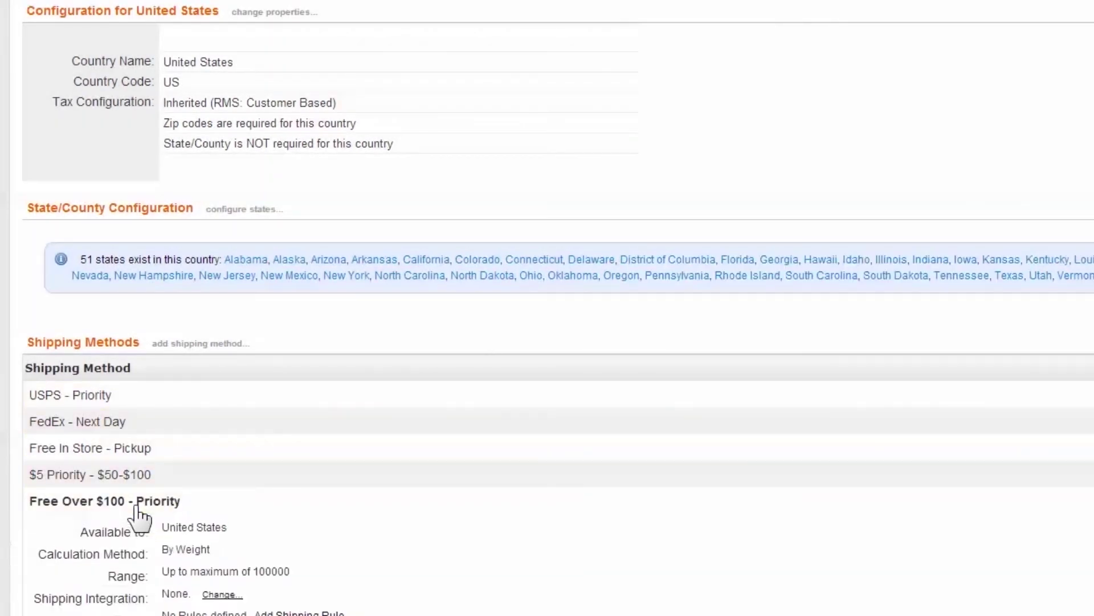
pyautogui.scroll(-1, 438, 582)
# Give Free Over $100 - Priority a rule removing the option when Order SubTotal Is Less Than 100.01
pyautogui.click(293, 542)
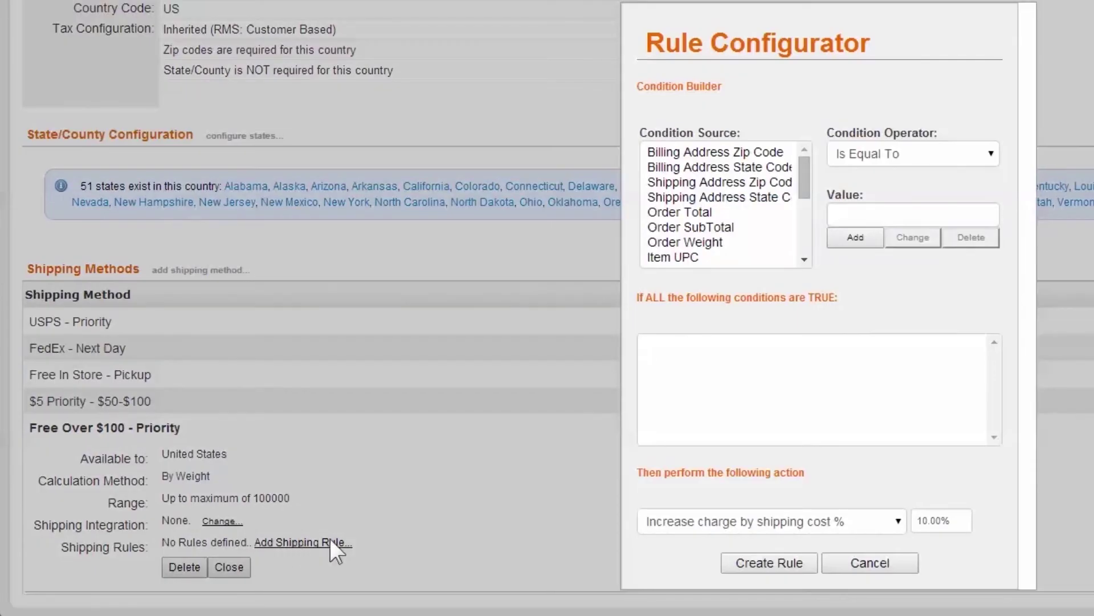
pyautogui.click(732, 228)
pyautogui.click(972, 155)
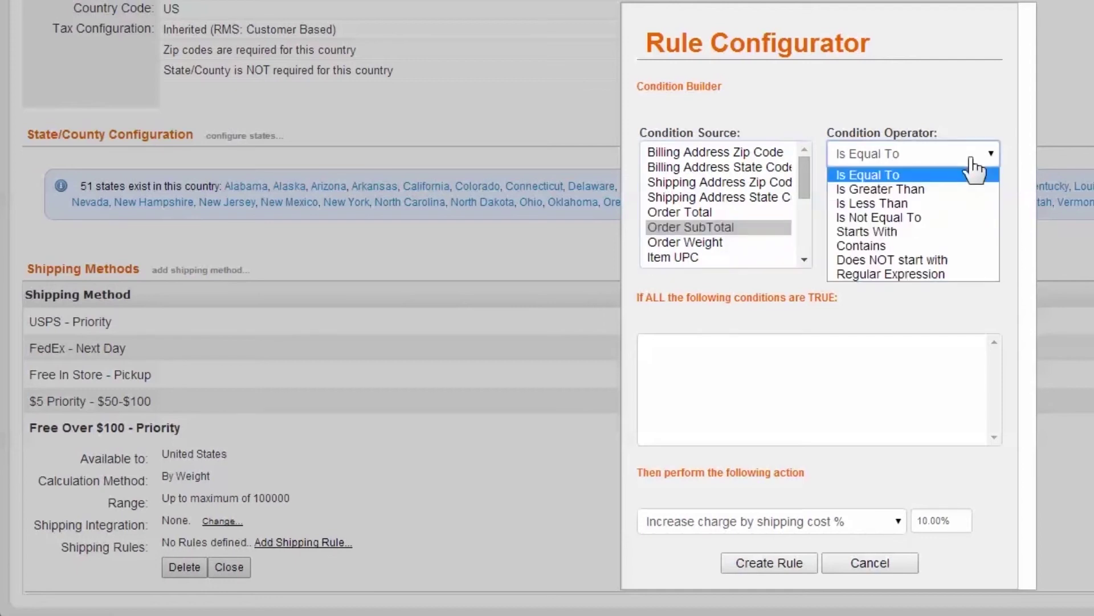
pyautogui.click(910, 203)
pyautogui.click(906, 216)
pyautogui.write('100.01')
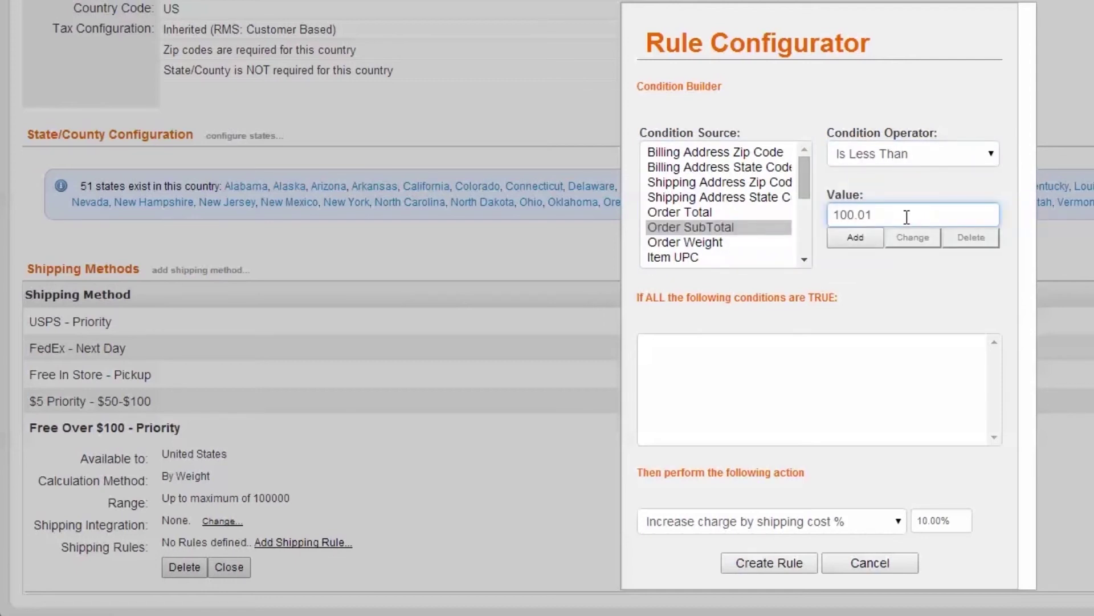
pyautogui.click(870, 238)
pyautogui.click(882, 528)
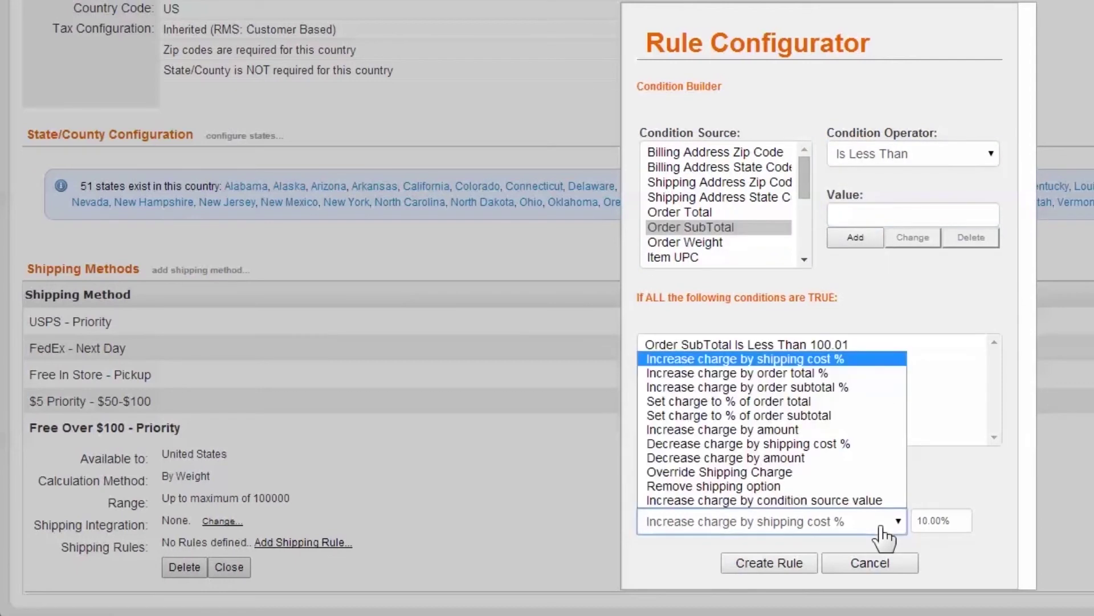
pyautogui.click(763, 488)
pyautogui.click(780, 567)
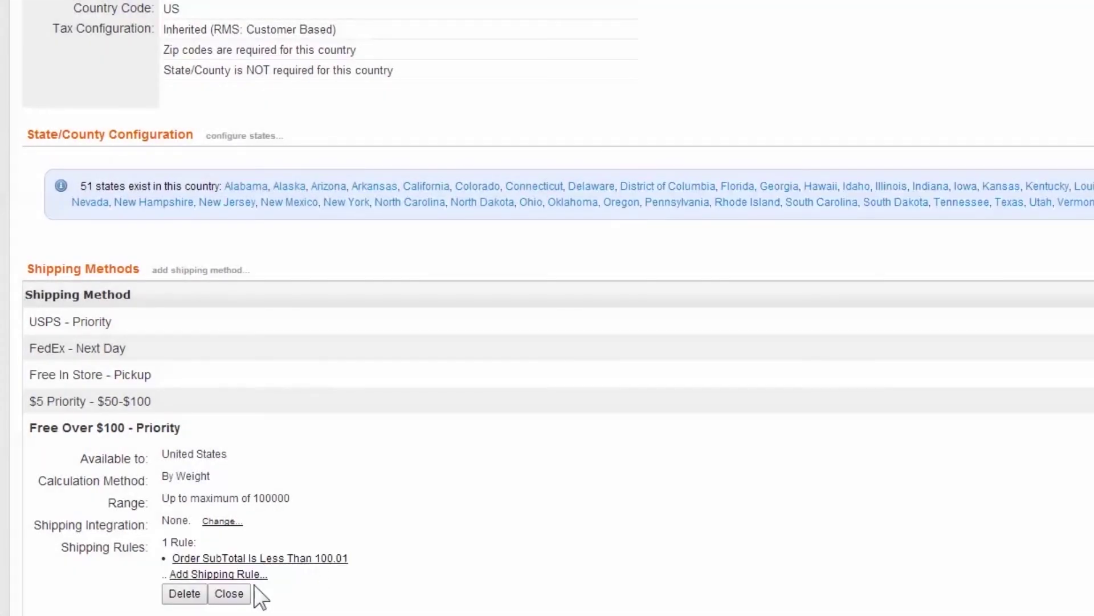
pyautogui.click(228, 593)
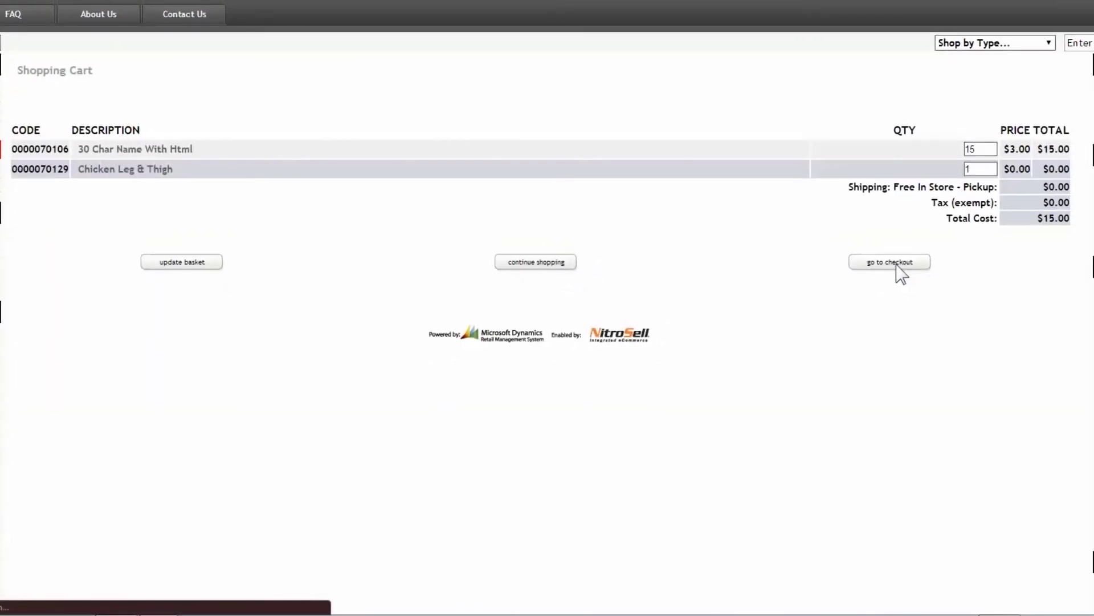
# Check out the $51.00 basket and confirm $5 Priority - $50-$100 appears at $5.00
pyautogui.click(896, 264)
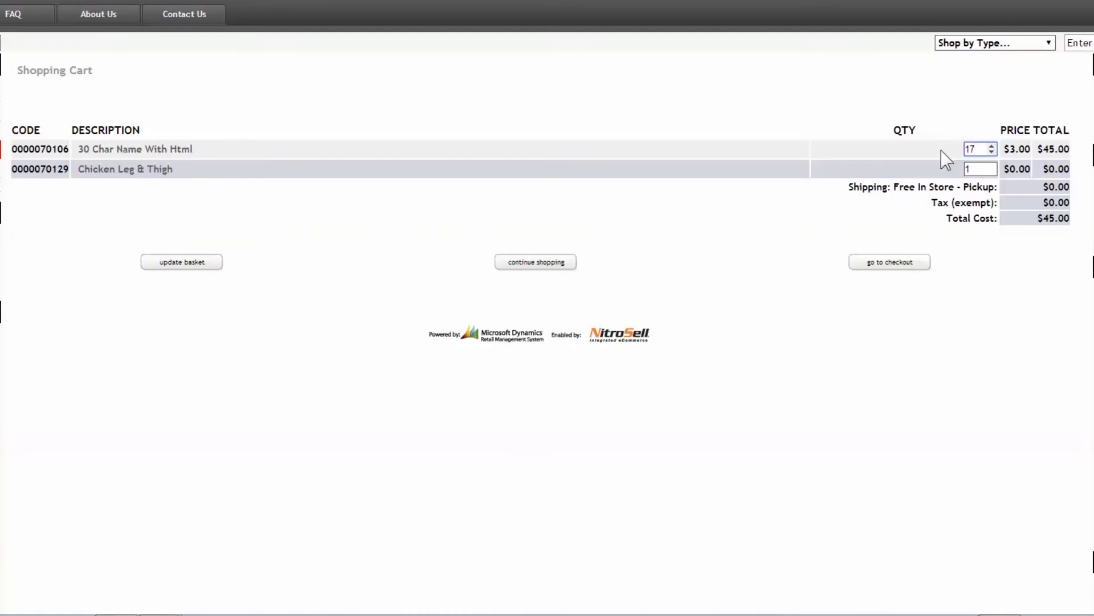
pyautogui.click(910, 264)
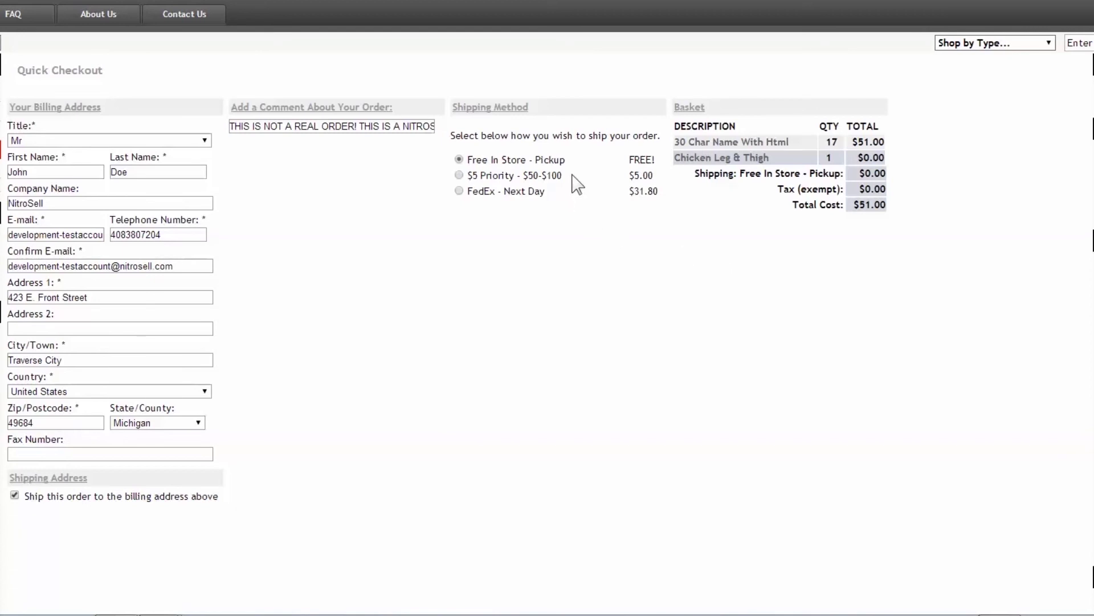
pyautogui.moveTo(576, 181); pyautogui.dragTo(468, 179)
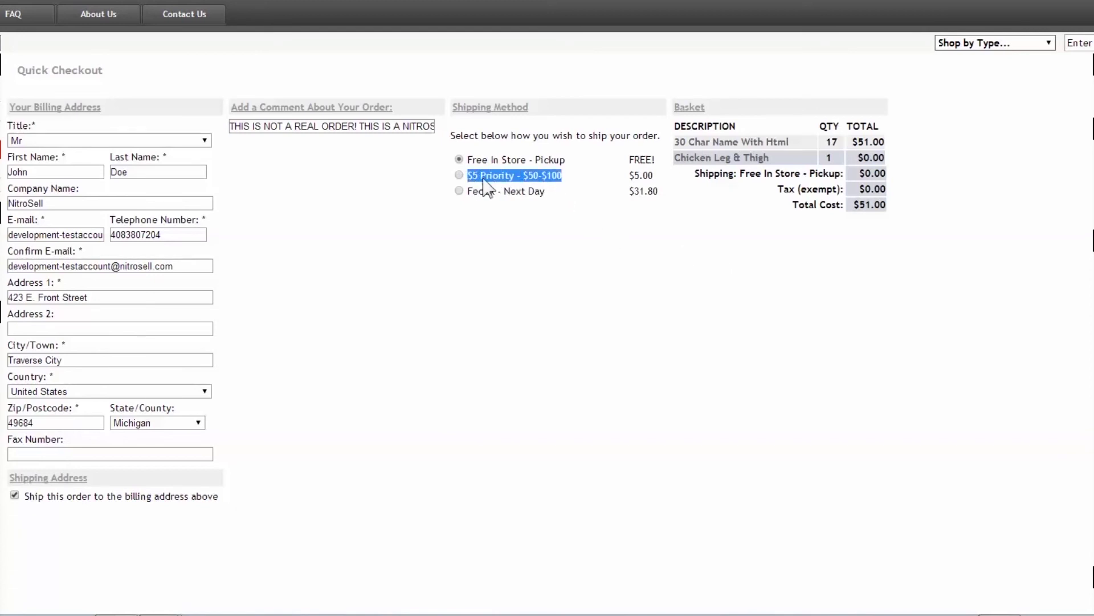
pyautogui.moveTo(654, 178); pyautogui.dragTo(629, 178)
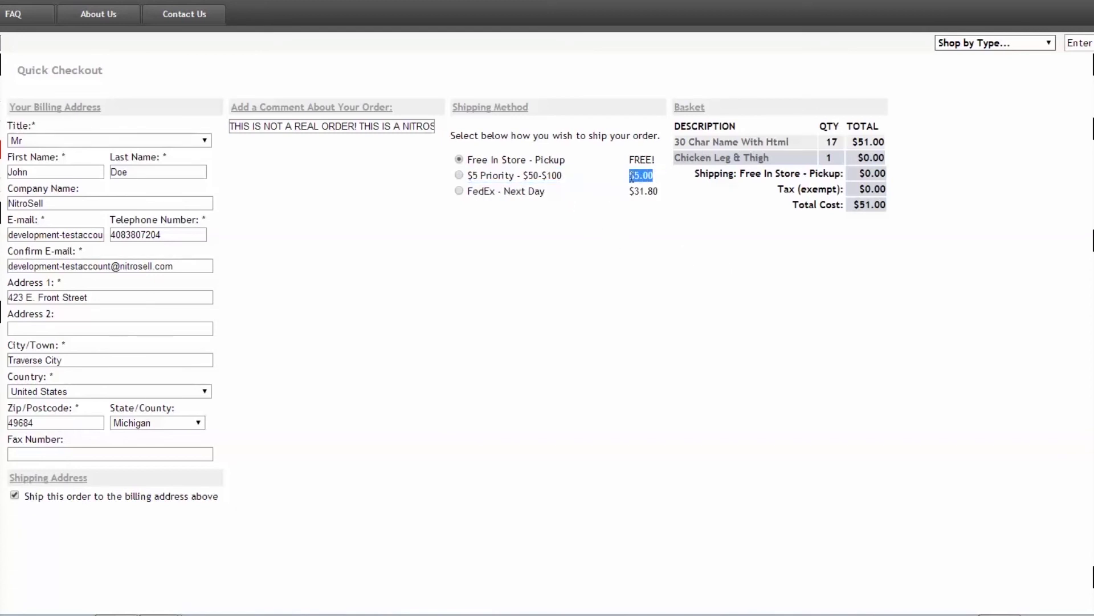
pyautogui.click(887, 259)
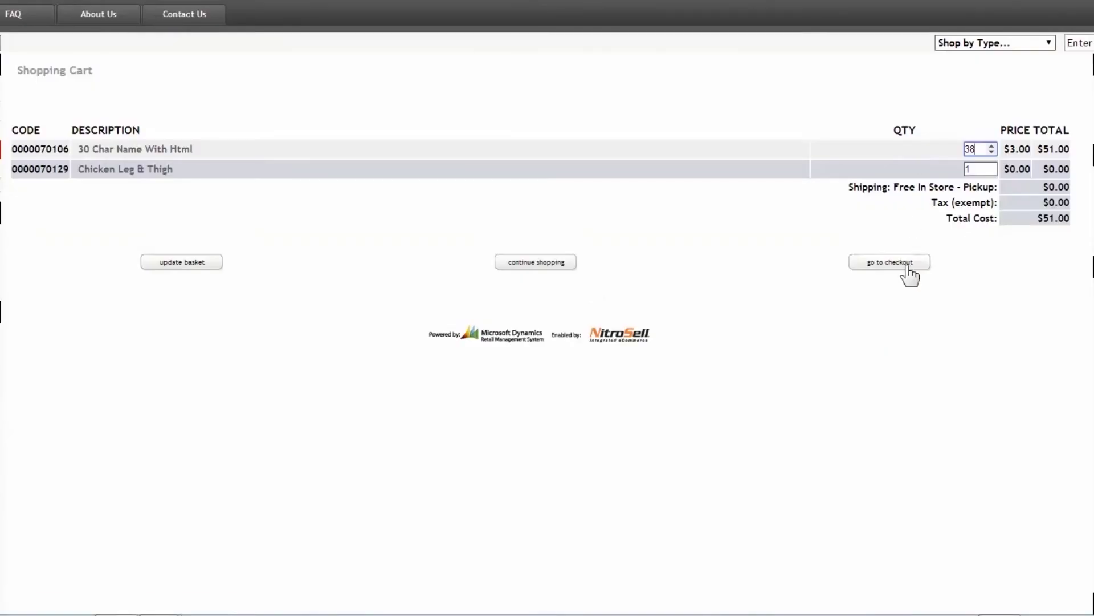
# Check out the $114.00 basket and confirm Free Over $100 - Priority shows FREE!
pyautogui.click(911, 275)
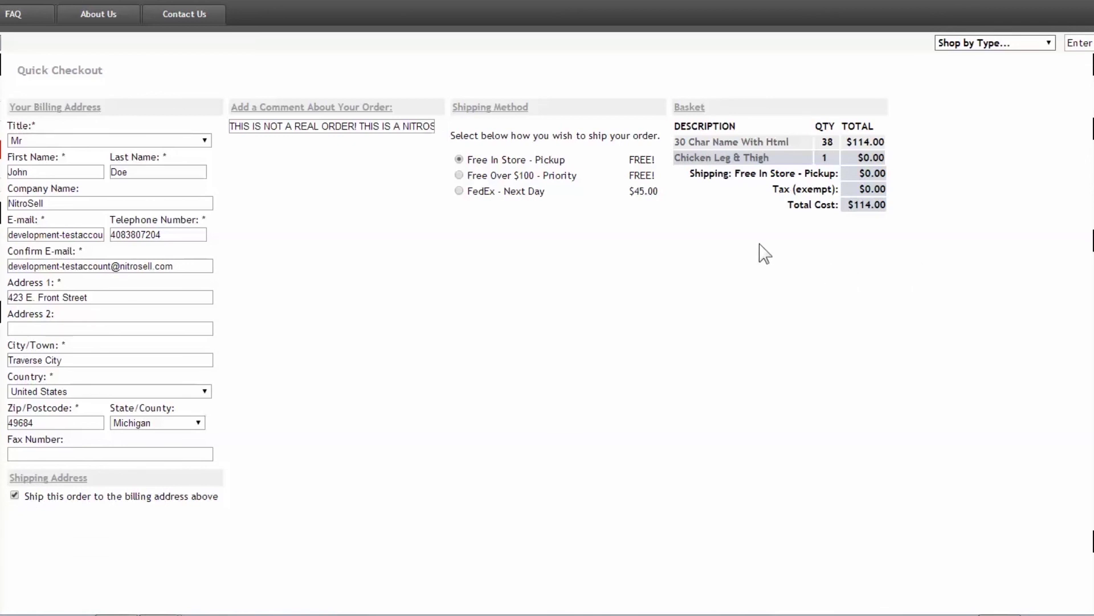
pyautogui.moveTo(663, 175); pyautogui.dragTo(468, 175)
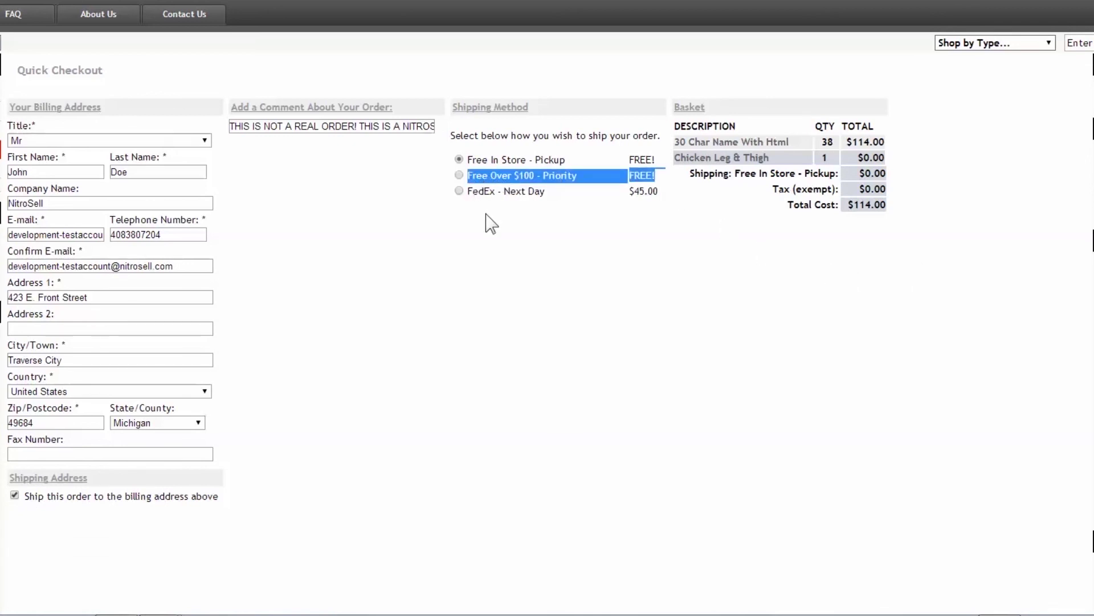